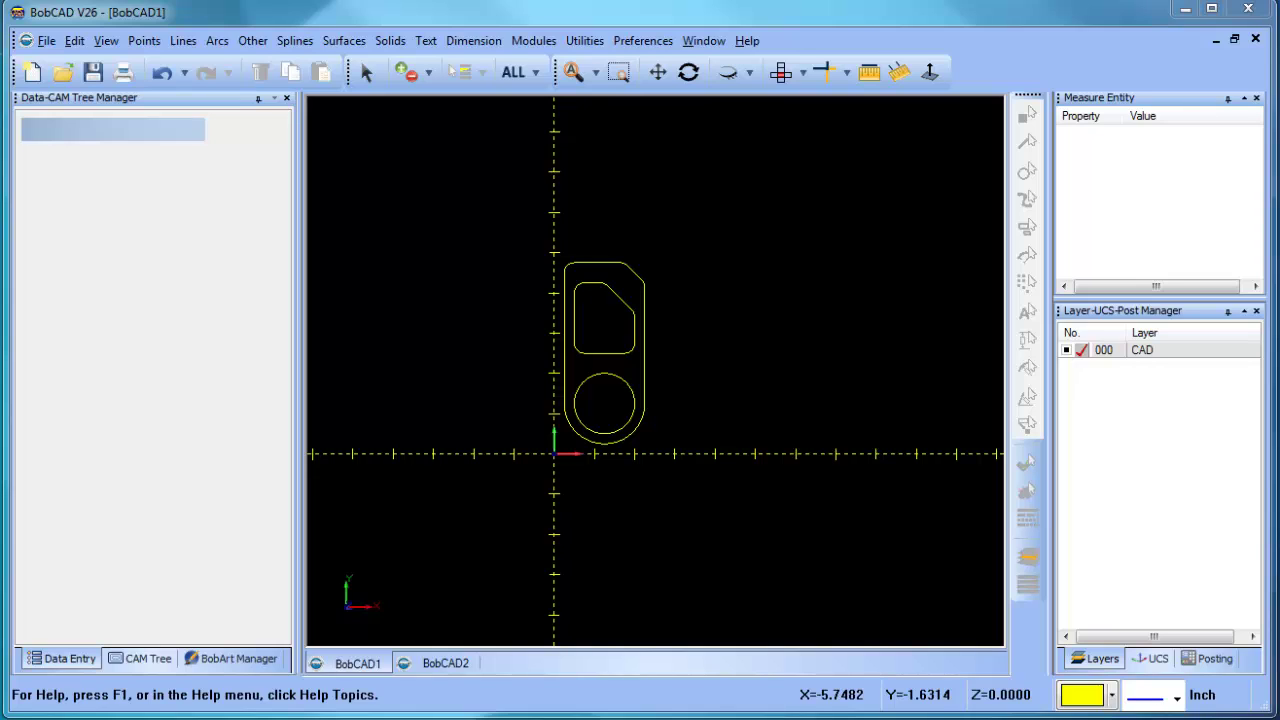
# Step: Zoom in and pan so the part drawing is centred and fills more of the view
pyautogui.scroll(3, 697, 343)
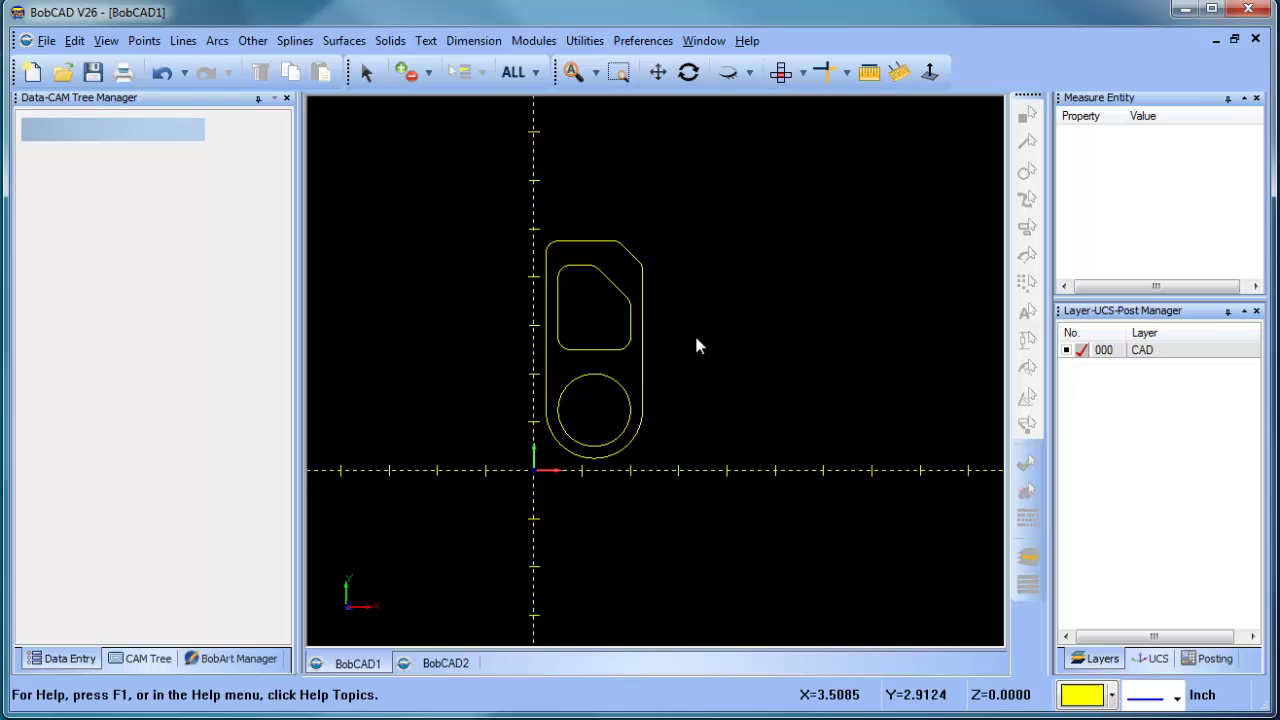
pyautogui.moveTo(605, 369); pyautogui.dragTo(629, 394, button='middle')
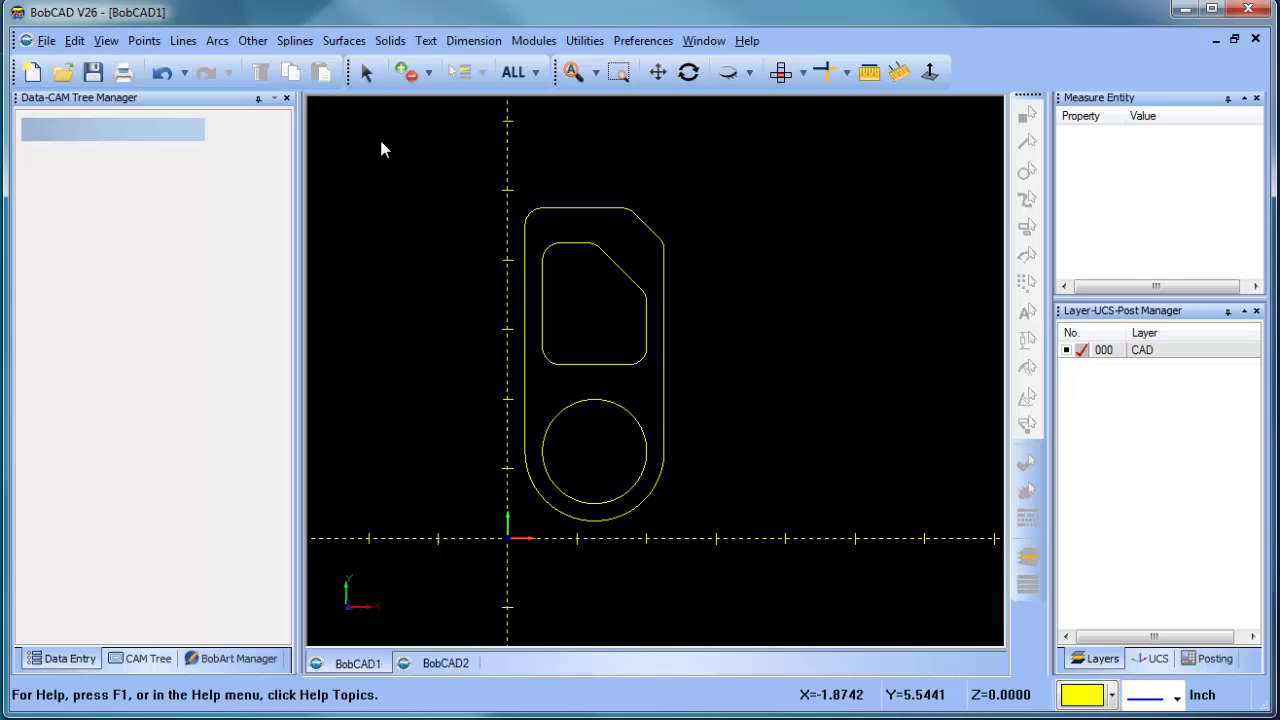
# Step: Delete the top-left corner arc and trim the top and left lines to a sharp corner
pyautogui.click(369, 80)
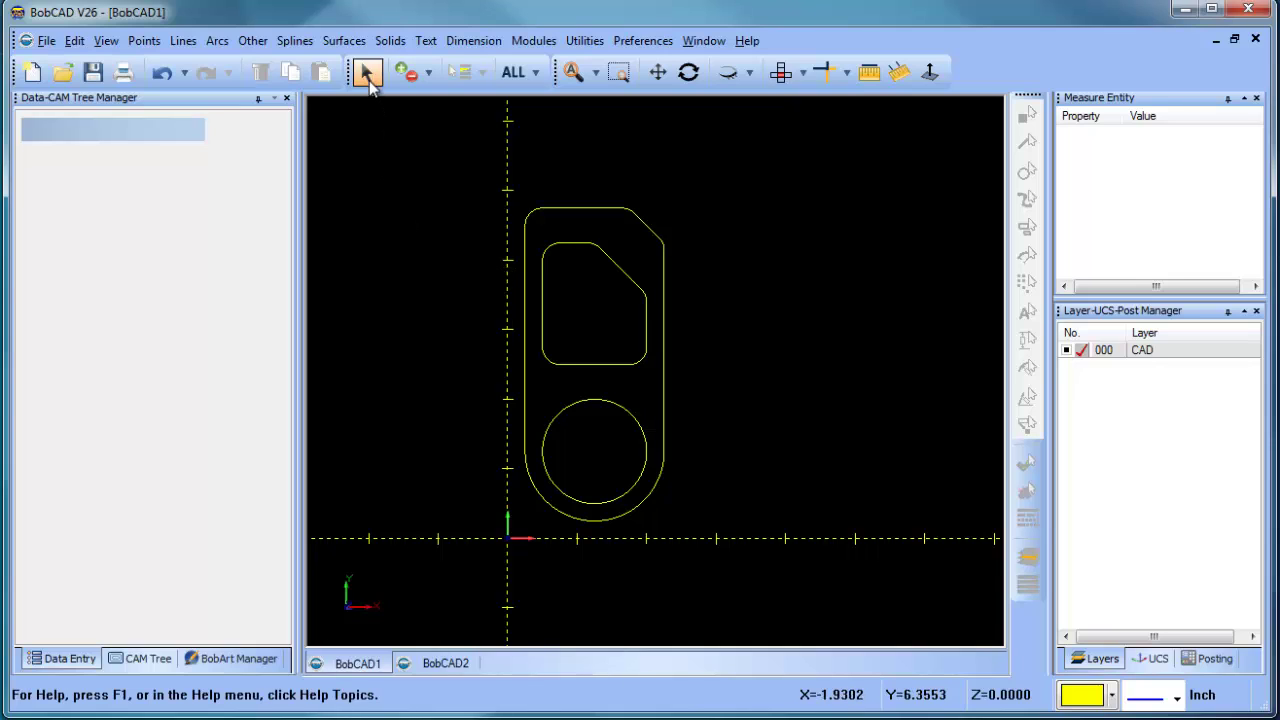
pyautogui.click(535, 213)
pyautogui.press('Delete')
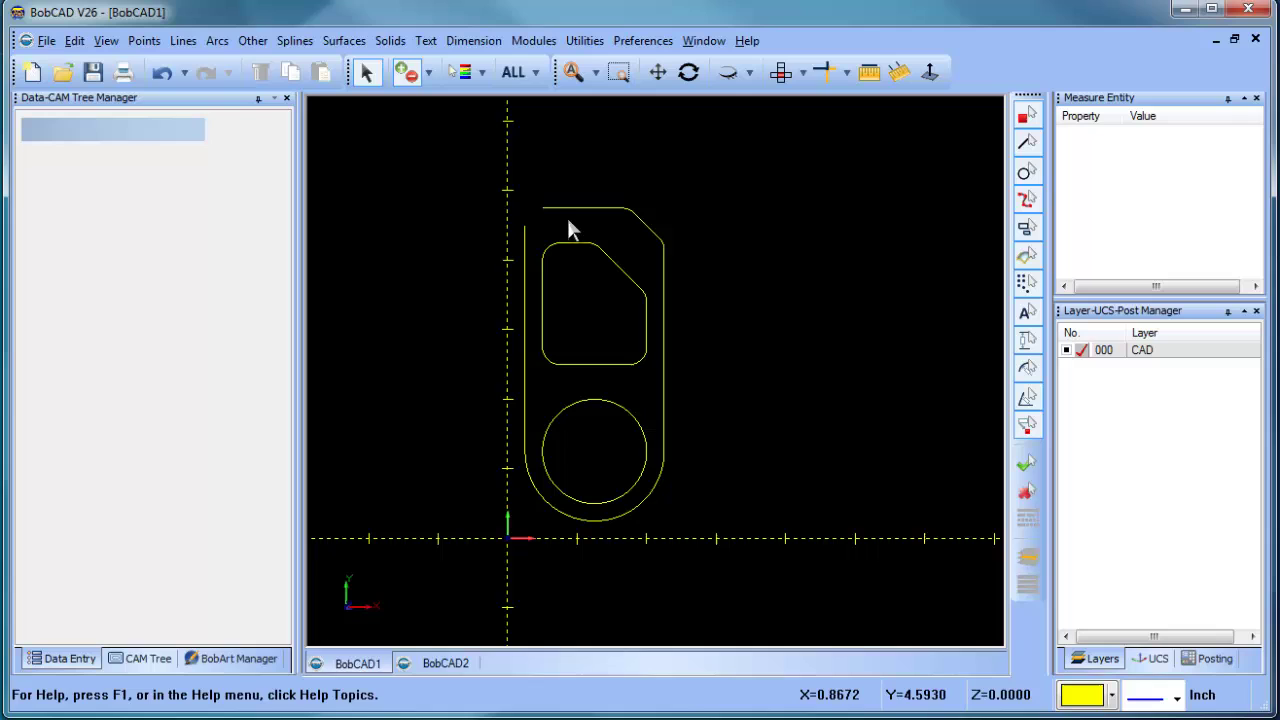
pyautogui.click(846, 72)
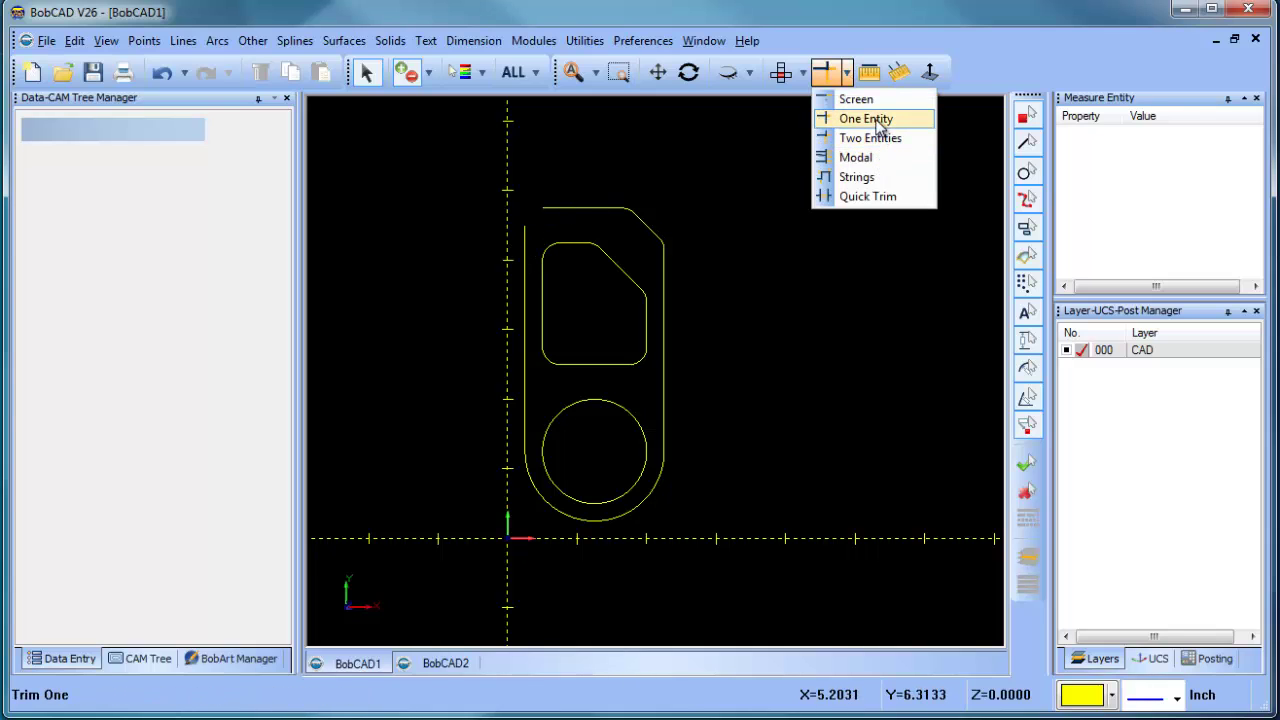
pyautogui.click(878, 137)
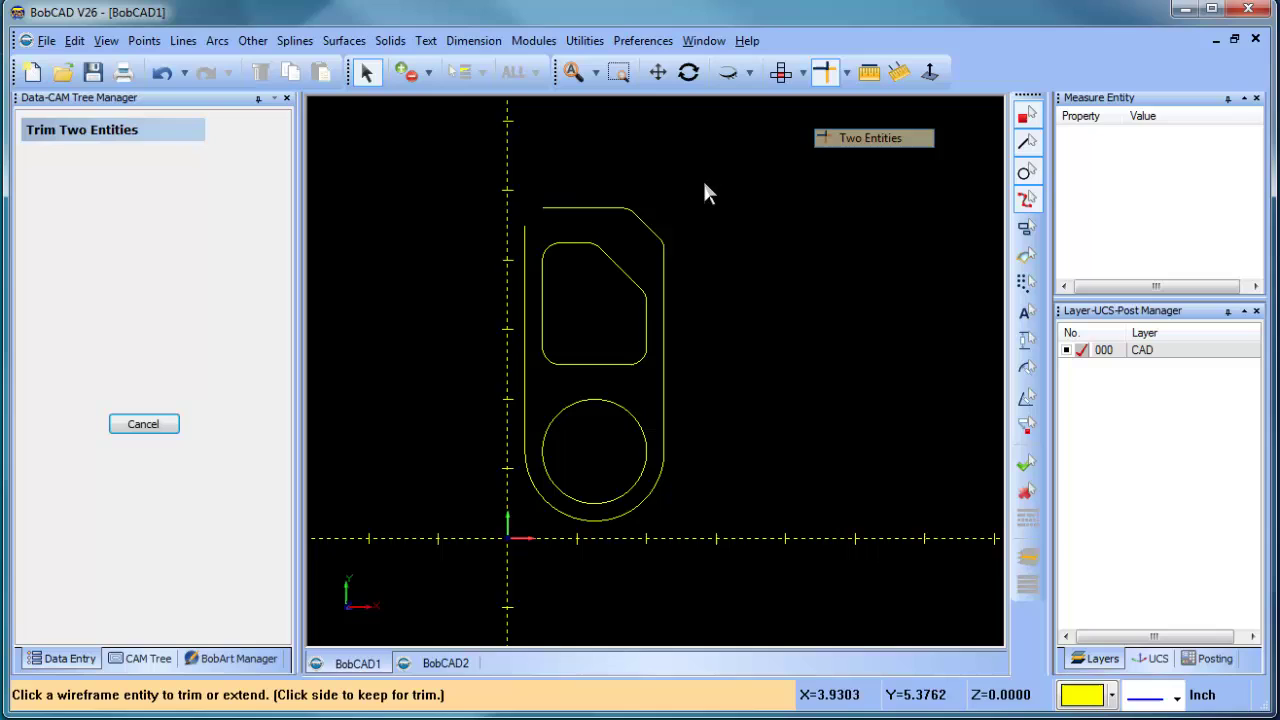
pyautogui.click(563, 208)
pyautogui.click(525, 238)
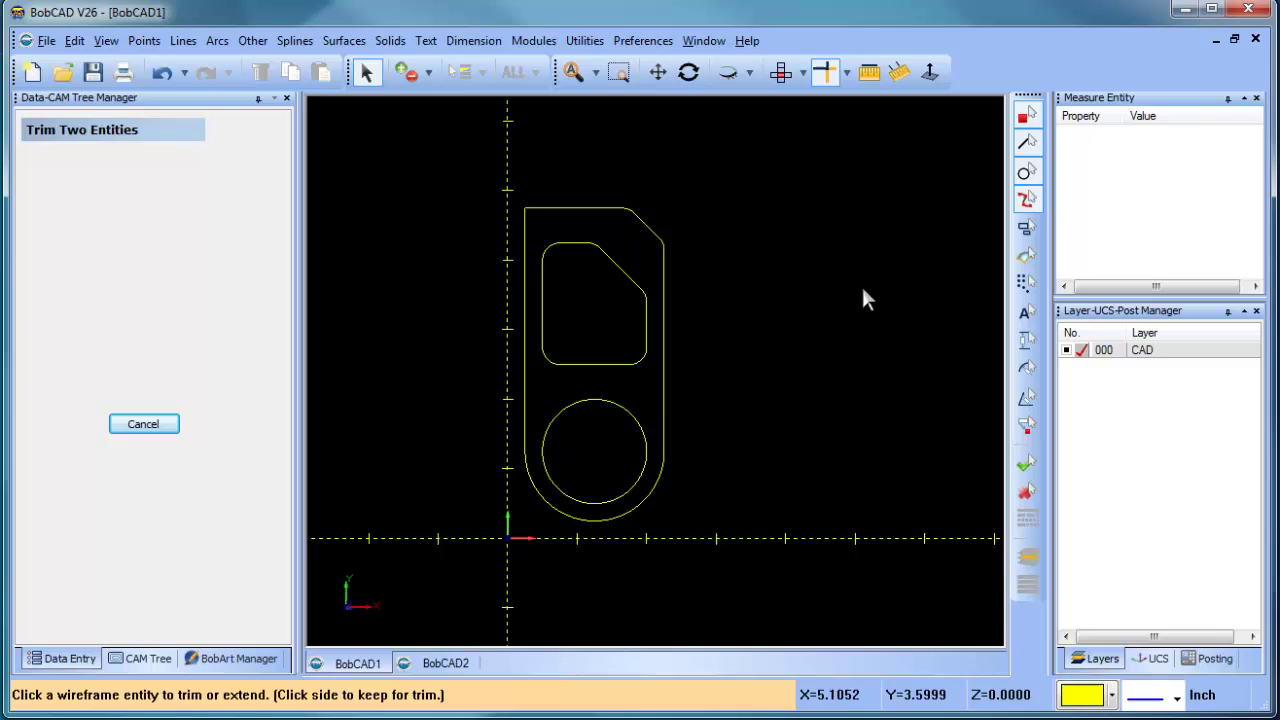
pyautogui.rightClick(777, 220)
# Step: Delete the chamfer line at the outer profile's top-right corner
pyautogui.click(805, 248)
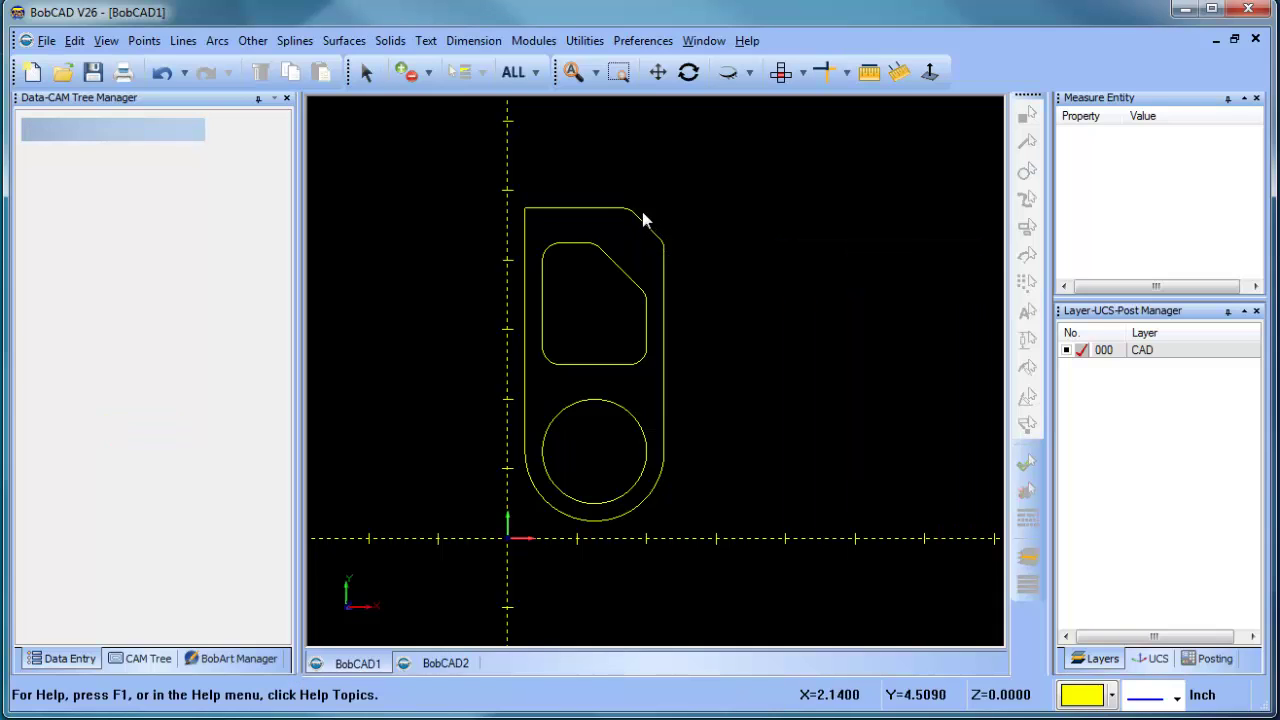
pyautogui.click(366, 72)
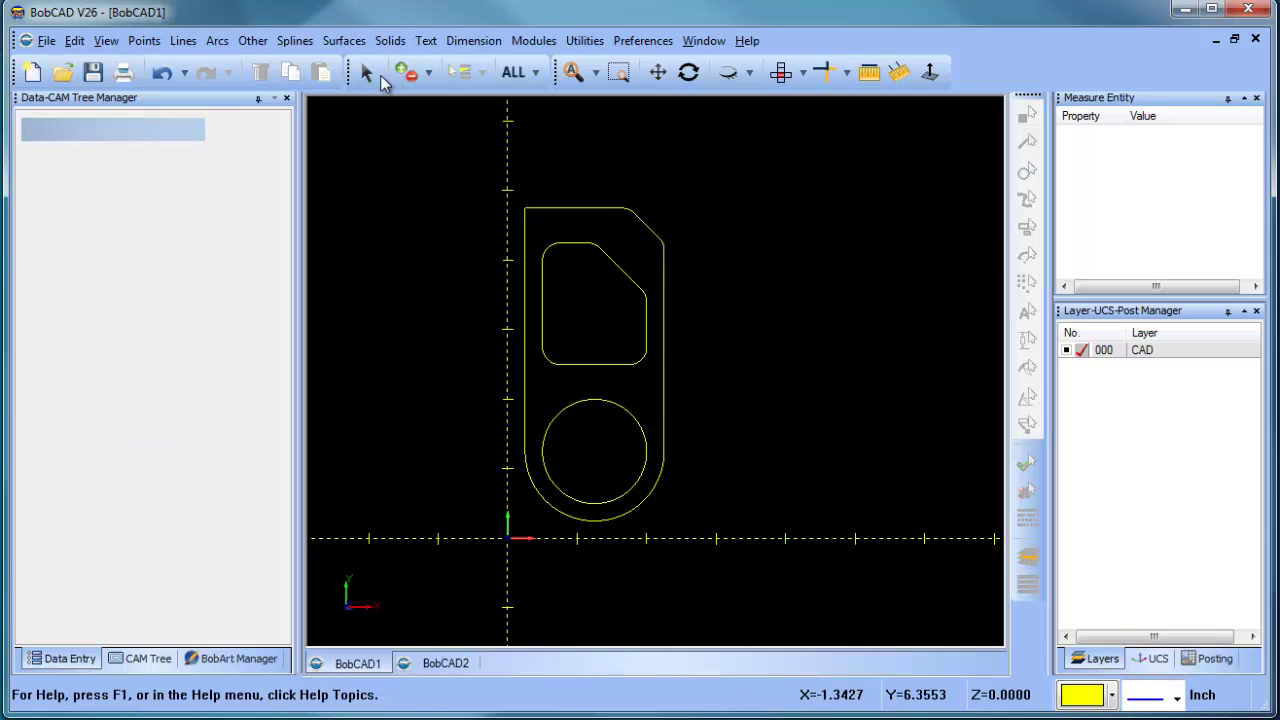
pyautogui.click(649, 231)
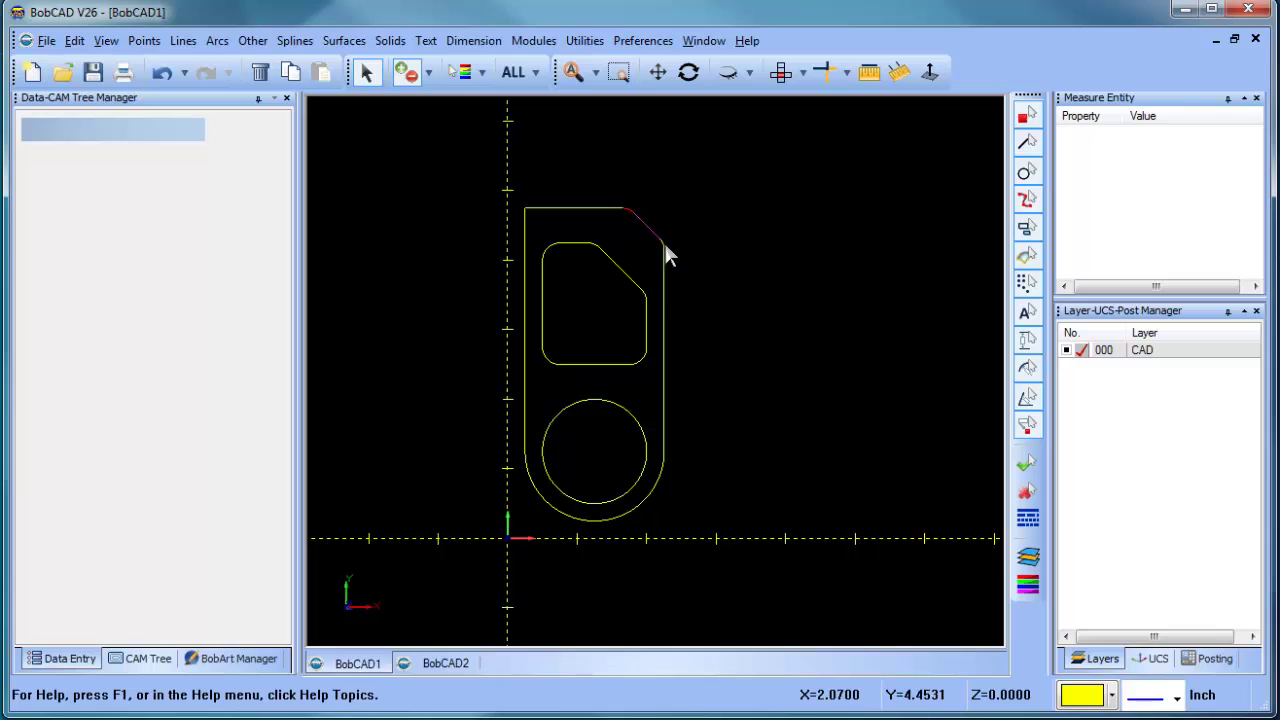
pyautogui.press('Delete')
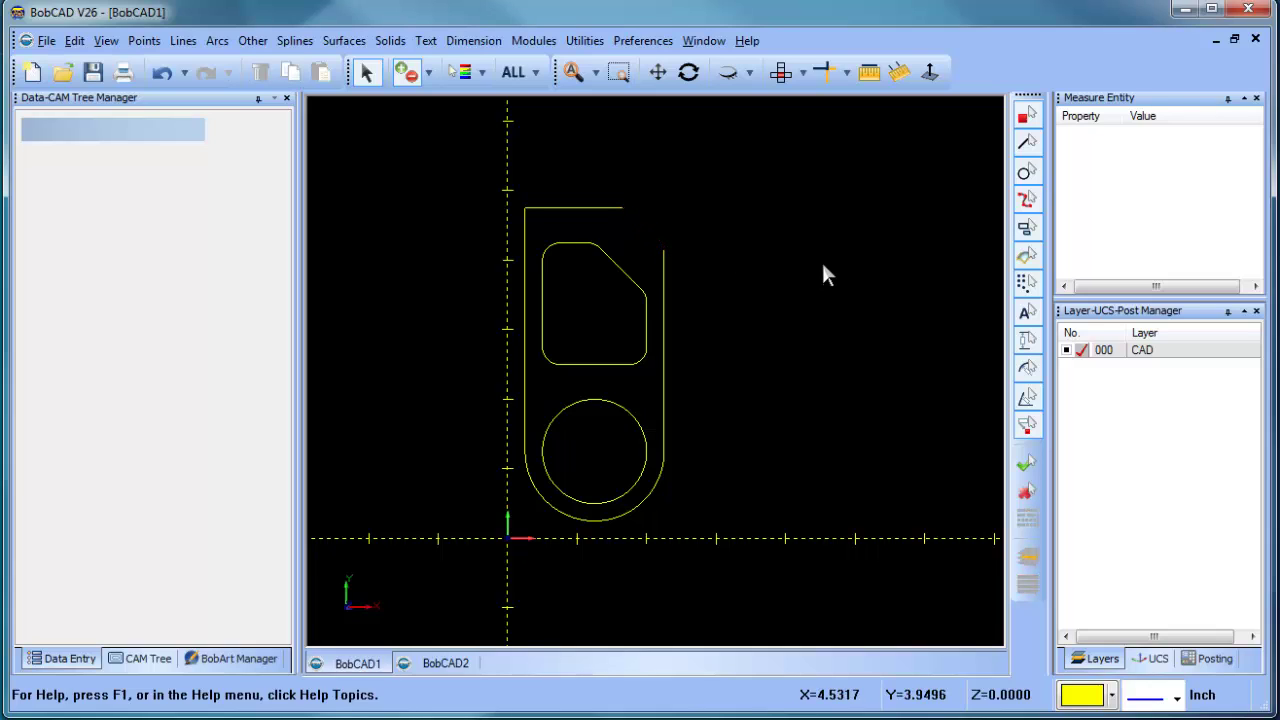
# Step: Fillet the right and top lines with a 0.75 radius
pyautogui.click(217, 40)
pyautogui.click(271, 128)
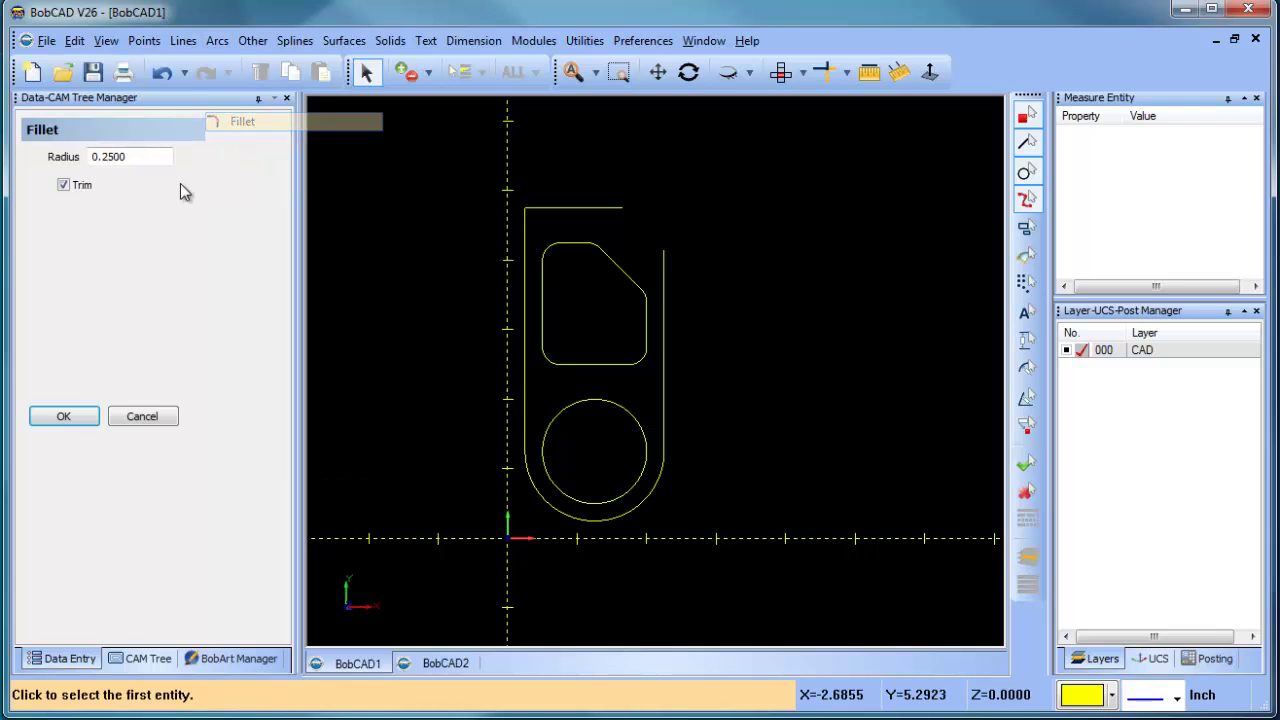
pyautogui.doubleClick(110, 156)
pyautogui.write('.75')
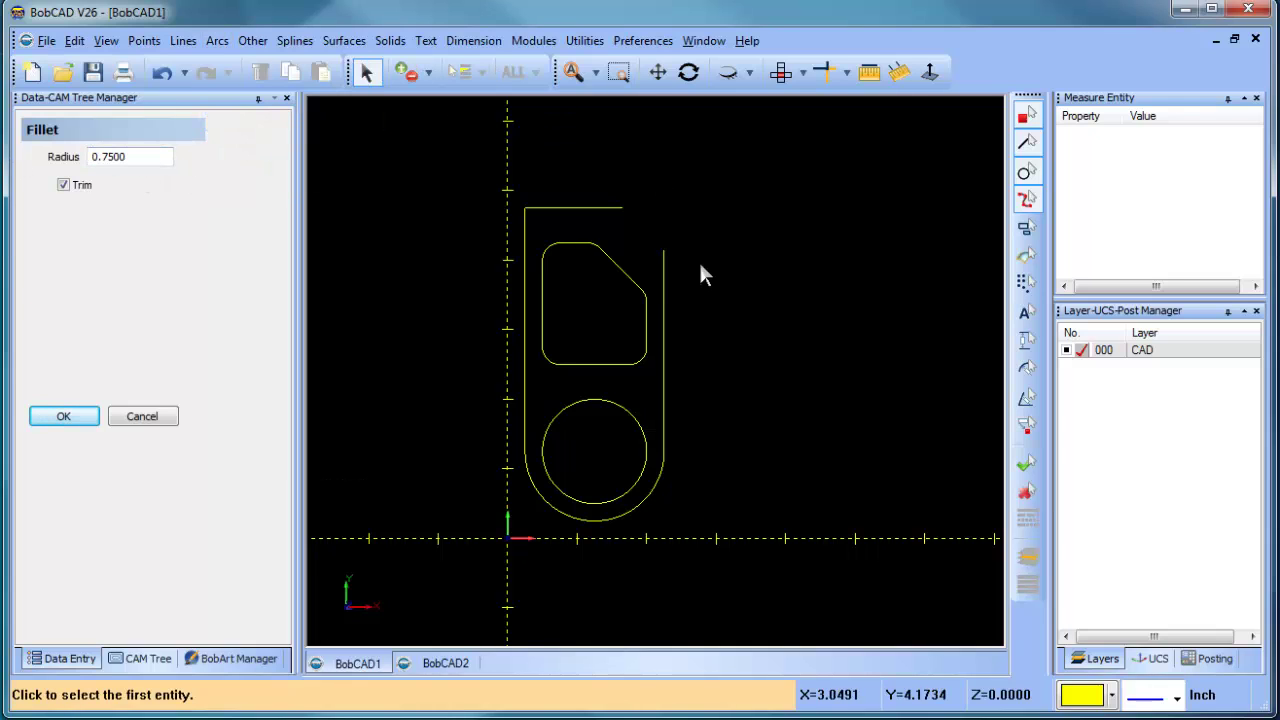
pyautogui.click(664, 256)
pyautogui.click(612, 210)
pyautogui.rightClick(796, 250)
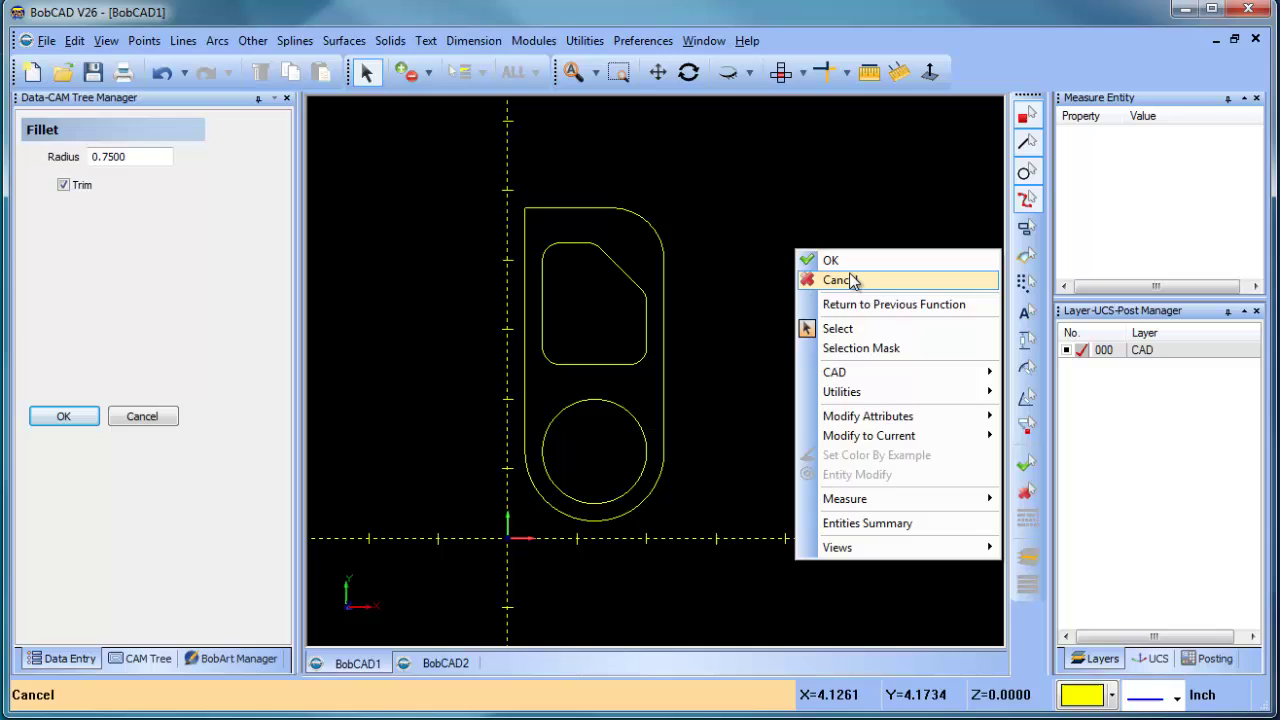
pyautogui.click(850, 280)
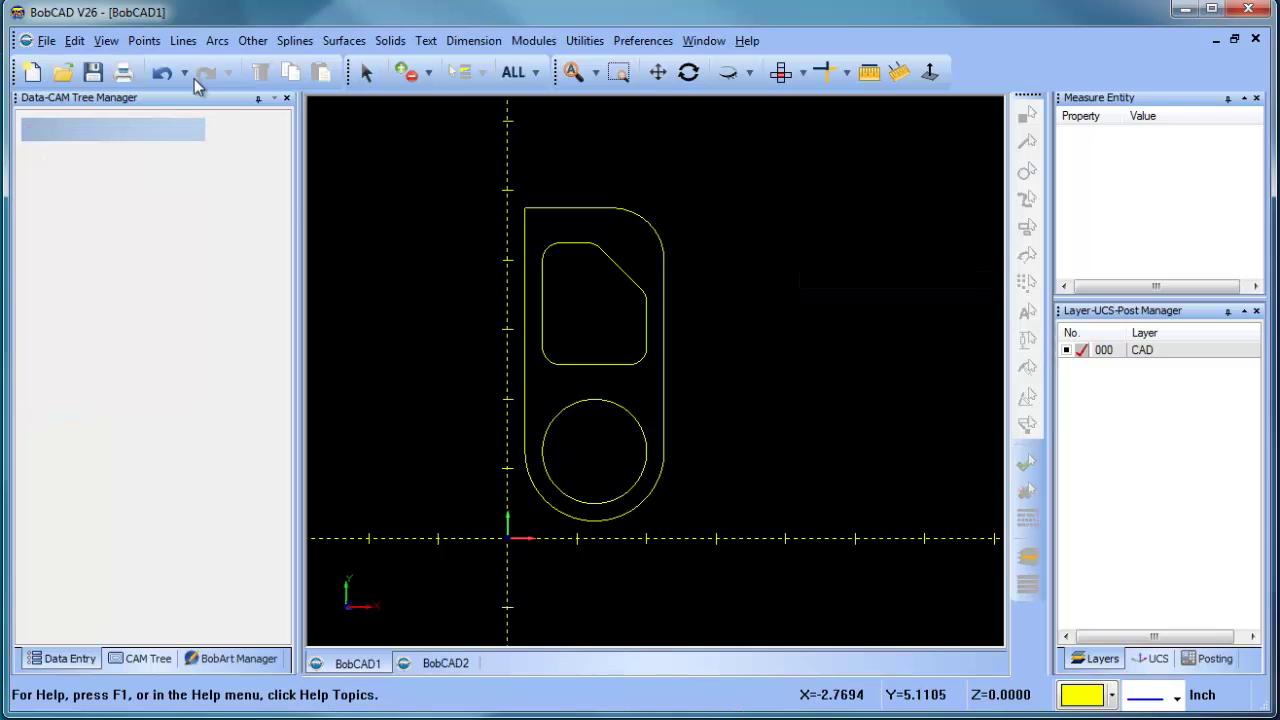
# Step: Draw a guide line parallel to the inner chamfer, offset 0.375 outward
pyautogui.click(182, 41)
pyautogui.click(204, 102)
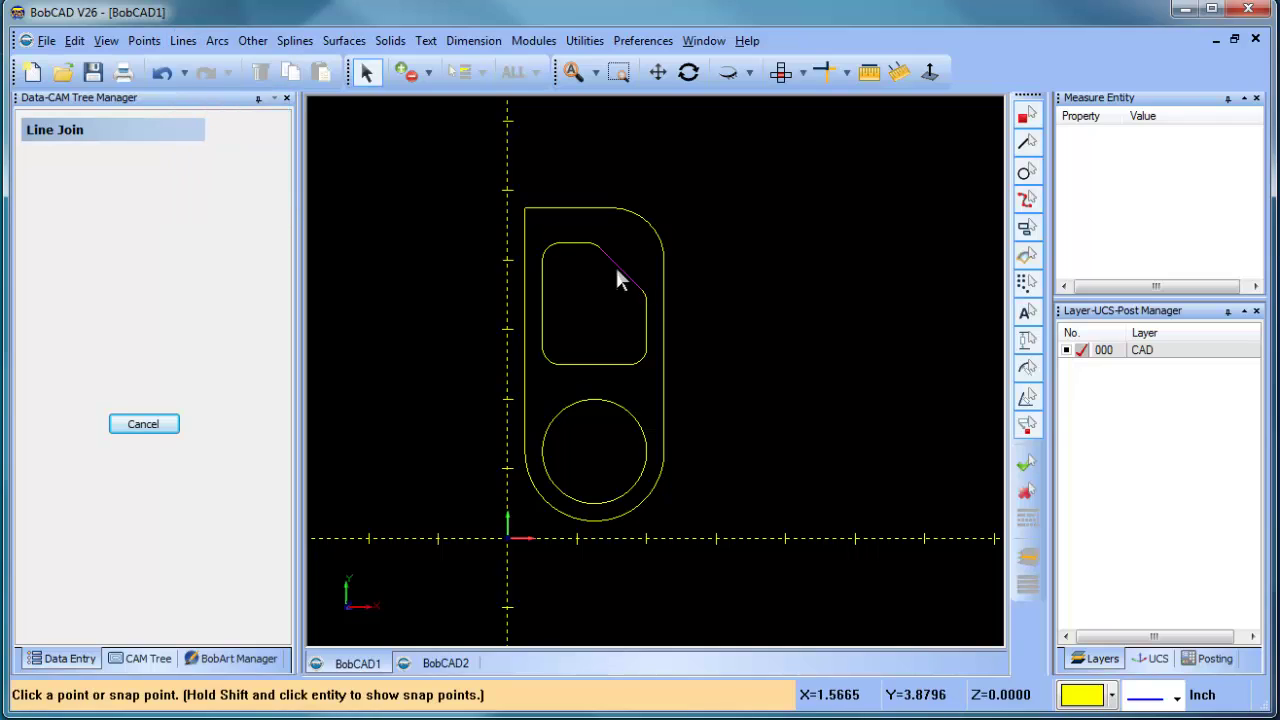
pyautogui.click(620, 270)
pyautogui.click(652, 224)
pyautogui.click(160, 76)
pyautogui.click(183, 40)
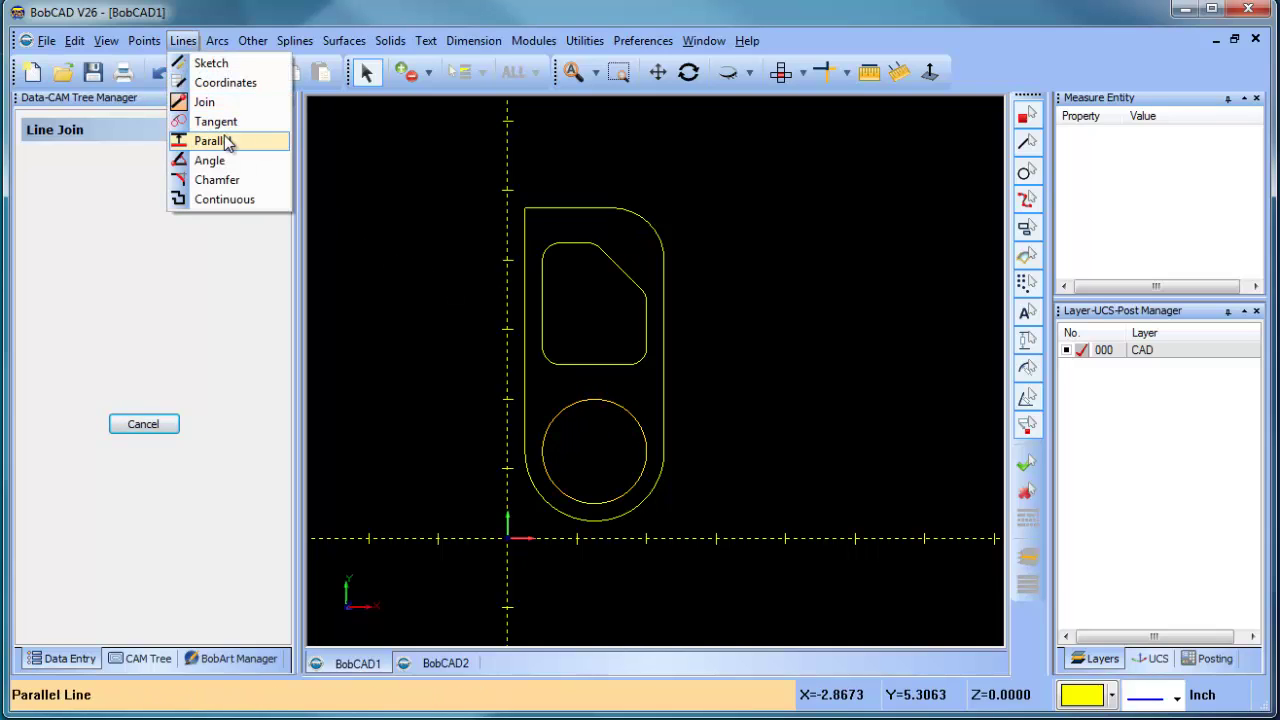
pyautogui.click(200, 137)
pyautogui.write('.375')
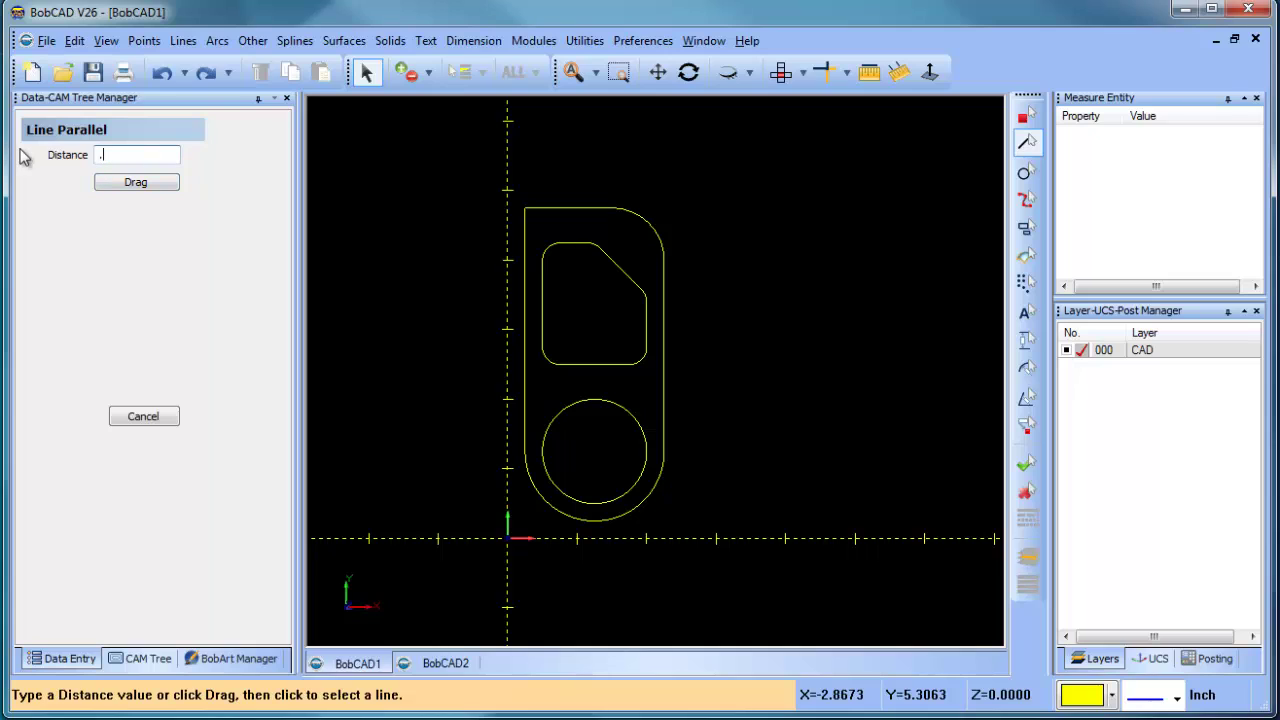
pyautogui.click(610, 263)
pyautogui.click(628, 251)
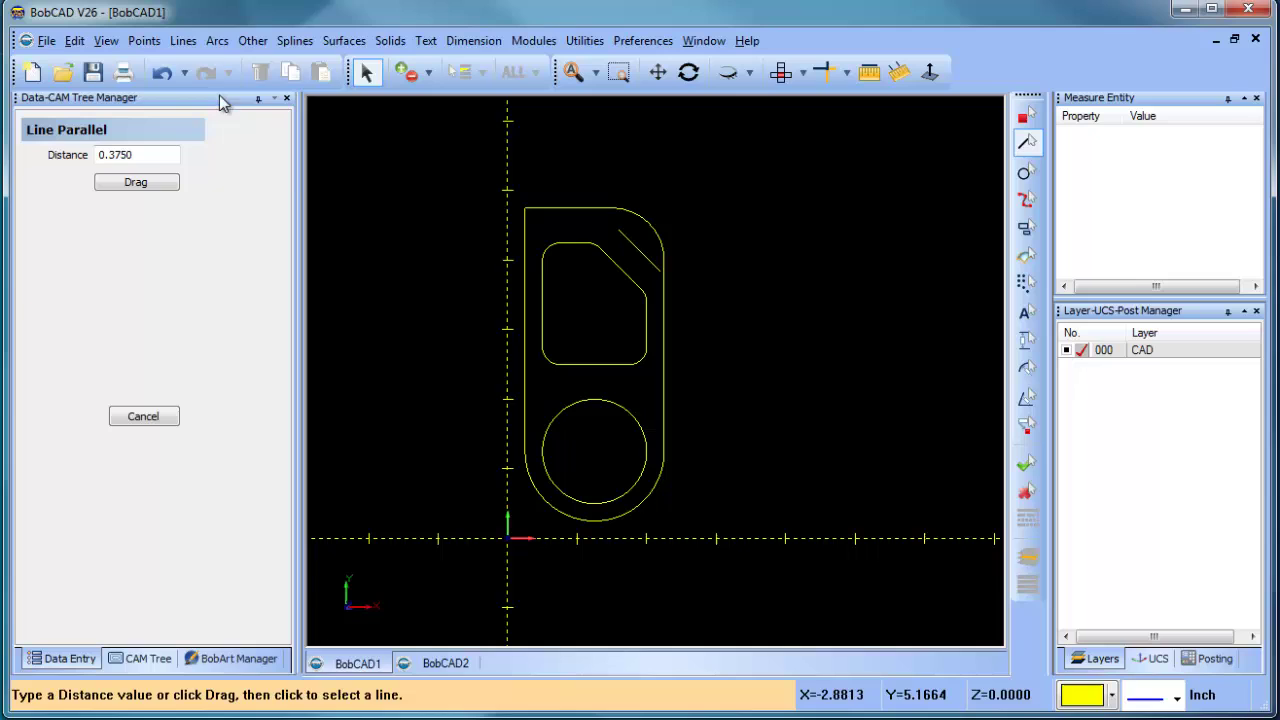
# Step: Place a 0.125-radius circle on the 0.375 parallel guide line
pyautogui.click(217, 40)
pyautogui.click(245, 97)
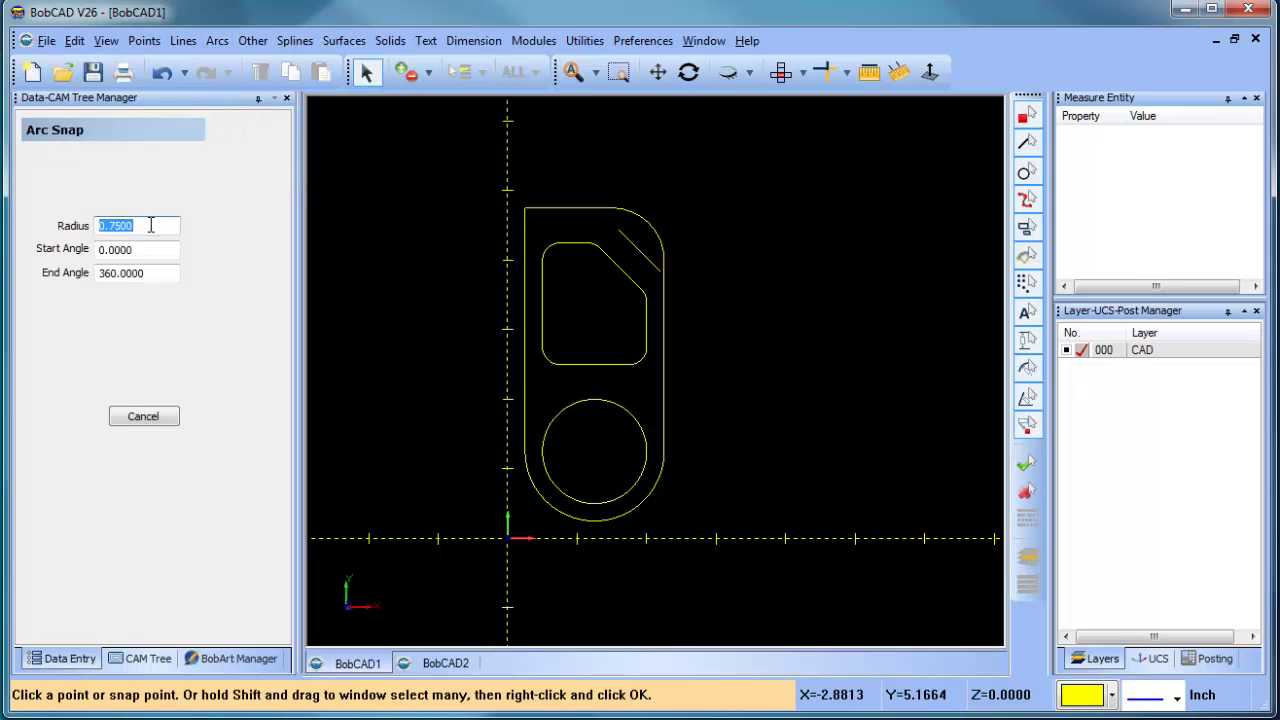
pyautogui.write('.125')
pyautogui.press('Return')
pyautogui.click(643, 256)
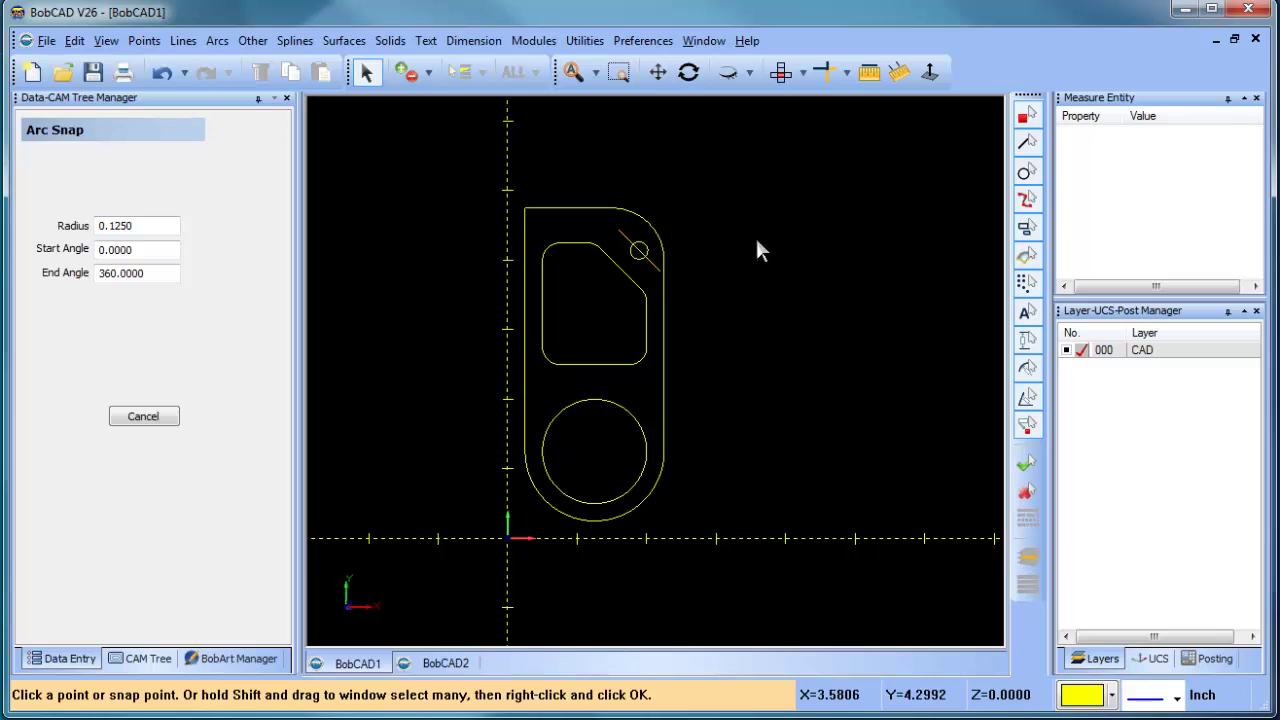
pyautogui.rightClick(757, 240)
pyautogui.click(800, 271)
pyautogui.click(367, 76)
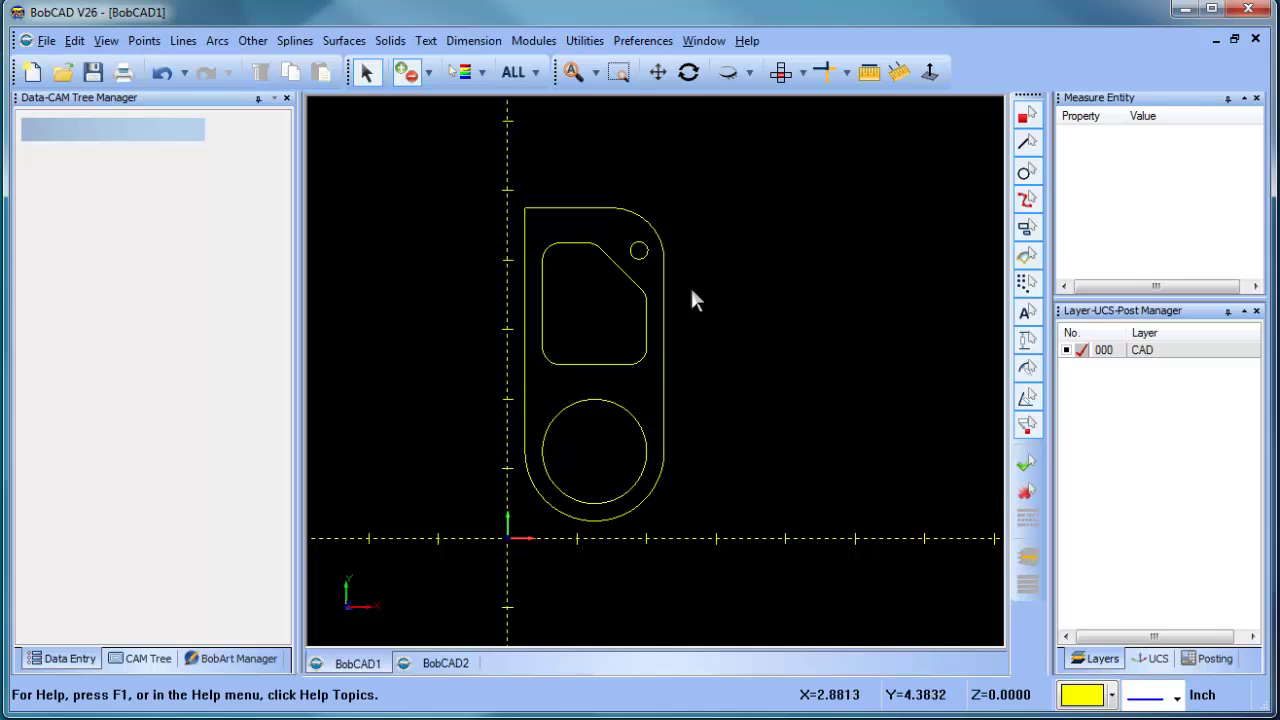
# Step: Offset the large lower circle 0.25 outward to form a concentric circle
pyautogui.scroll(-2, 614, 432)
pyautogui.scroll(2, 596, 434)
pyautogui.moveTo(594, 444)
pyautogui.mouseDown(button='middle')
pyautogui.moveTo(654, 386)
pyautogui.moveTo(635, 358)
pyautogui.mouseUp(button='middle')
pyautogui.scroll(3, 626, 360)
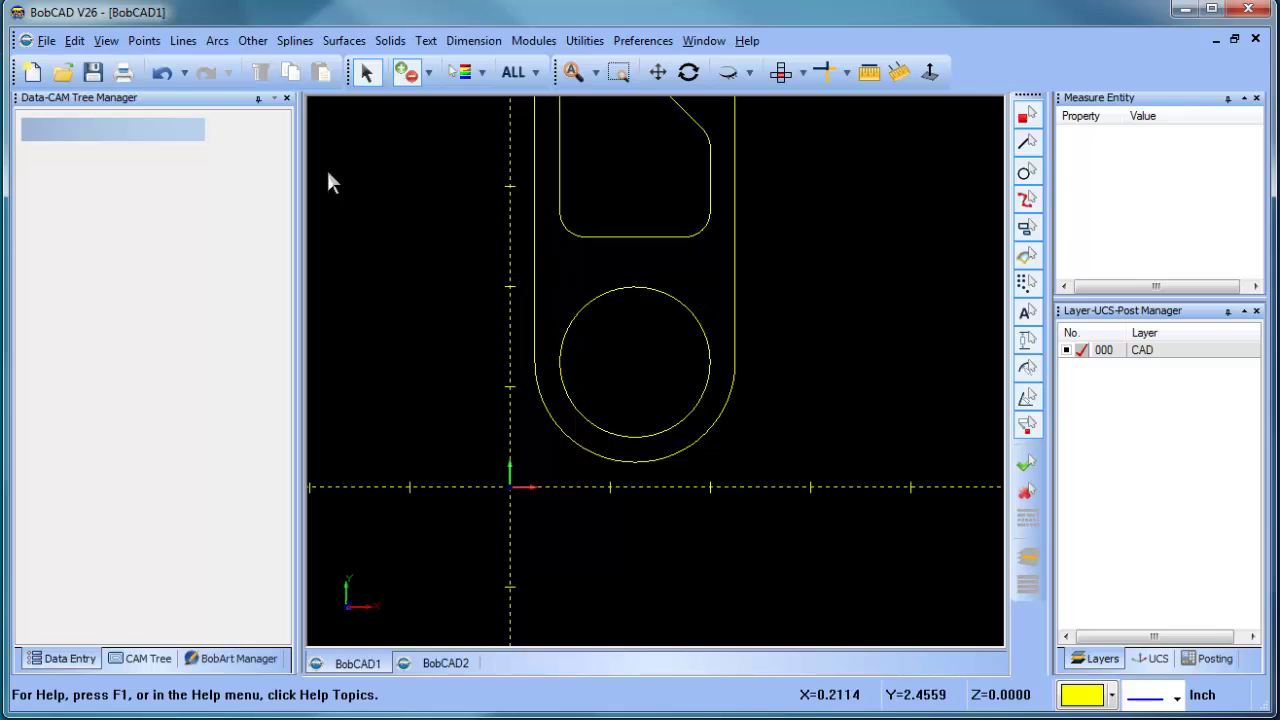
pyautogui.click(252, 41)
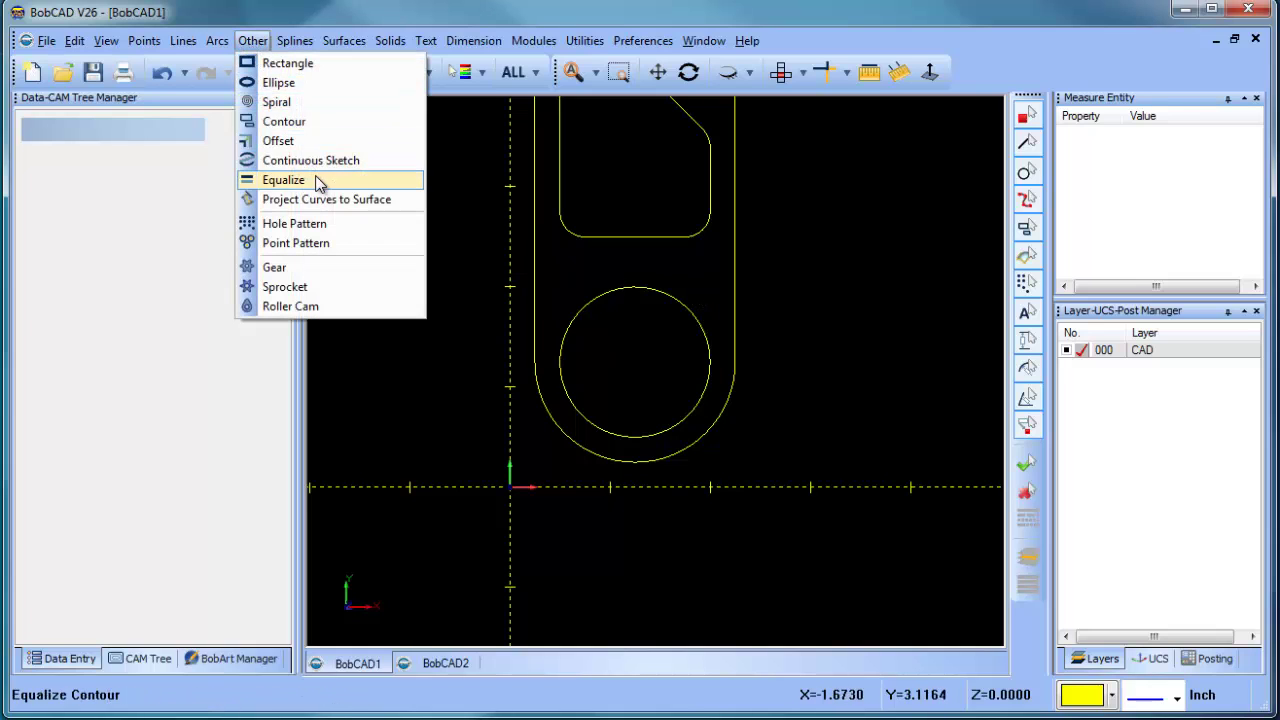
pyautogui.click(310, 142)
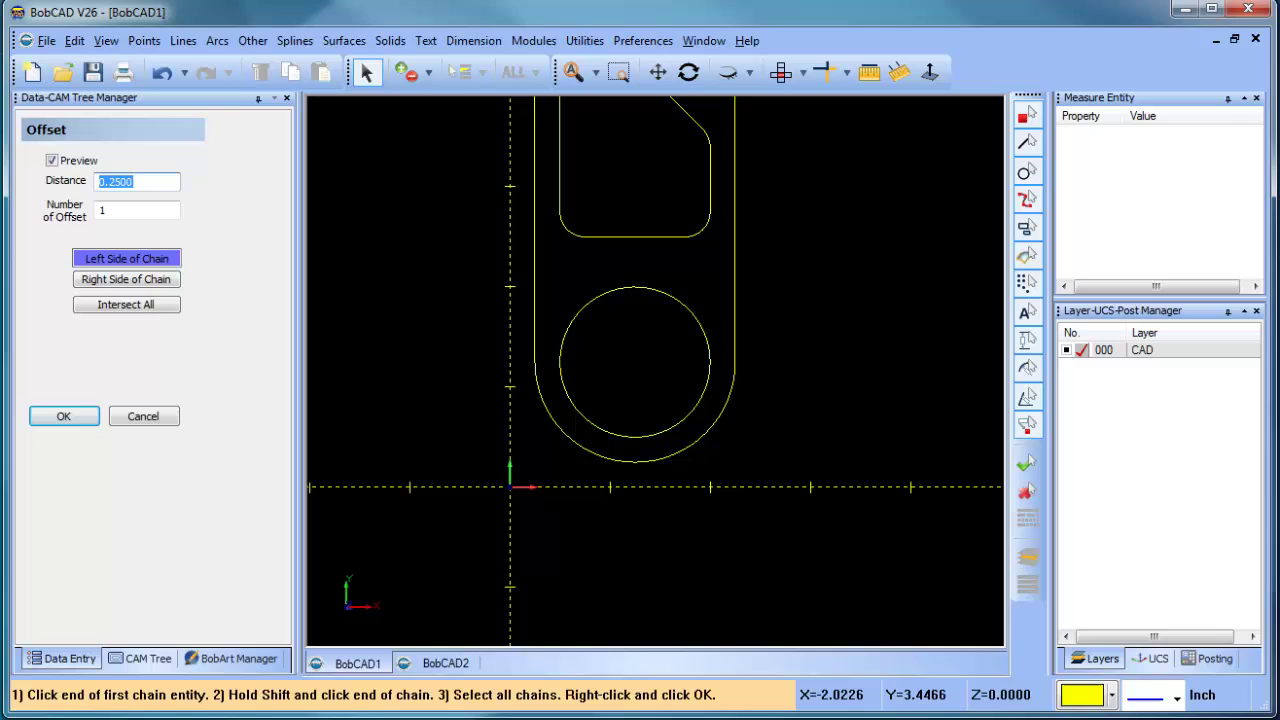
pyautogui.click(579, 304)
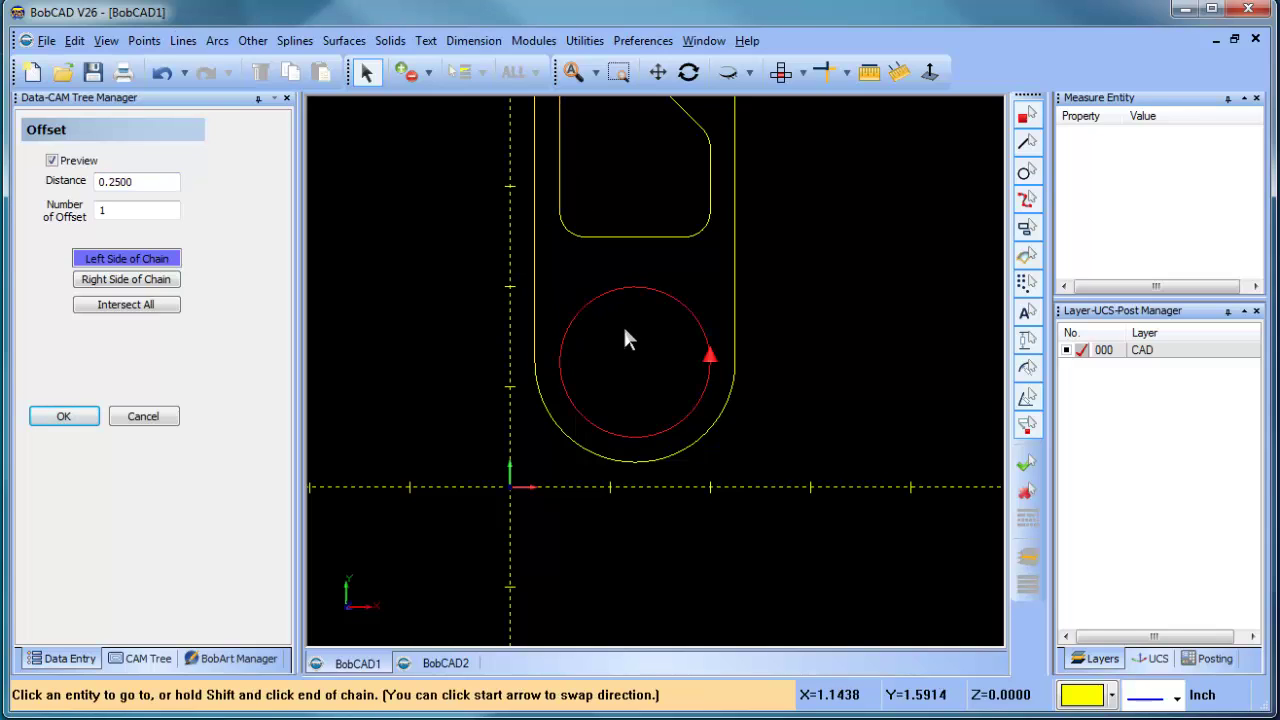
pyautogui.rightClick(613, 316)
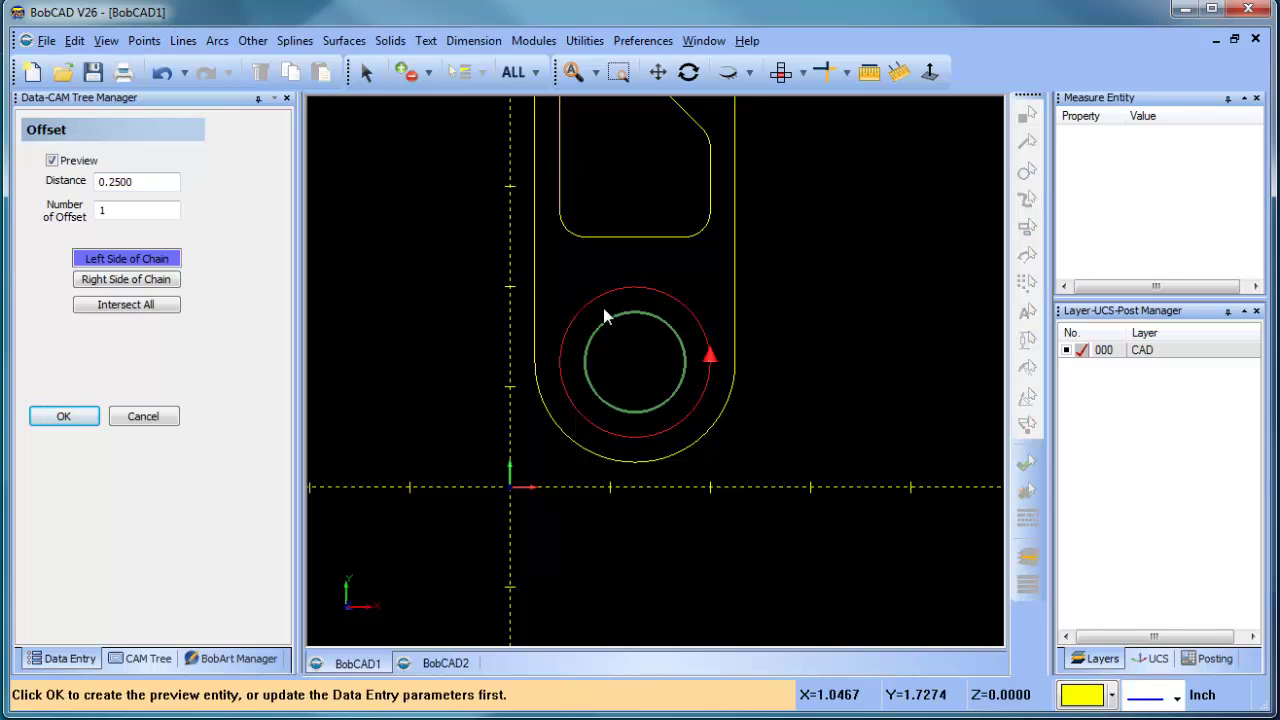
pyautogui.click(133, 280)
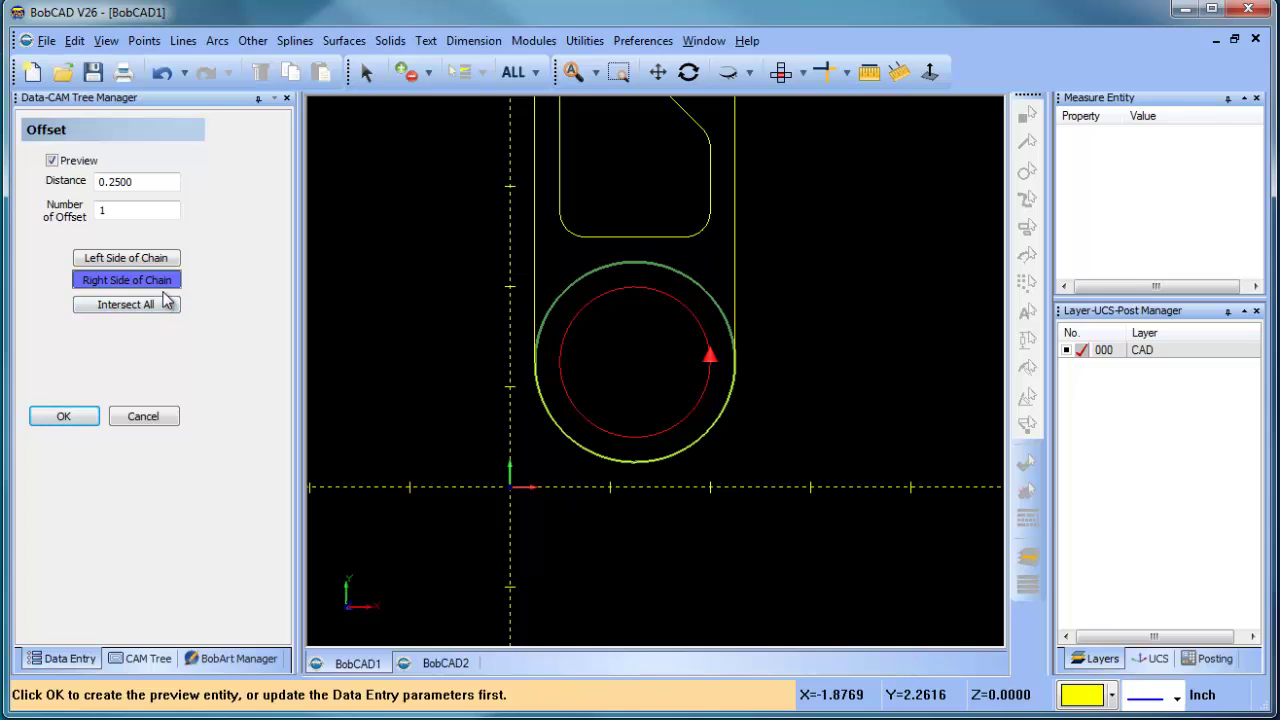
pyautogui.click(86, 418)
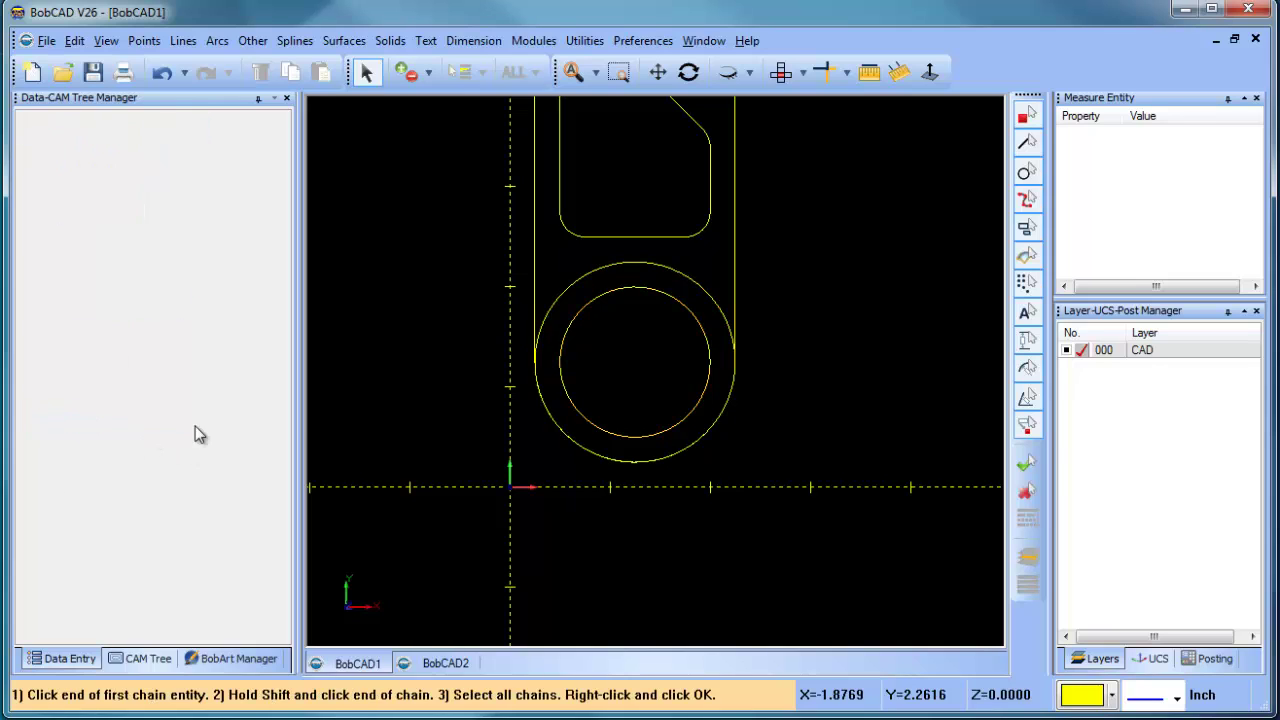
pyautogui.rightClick(411, 296)
pyautogui.click(450, 336)
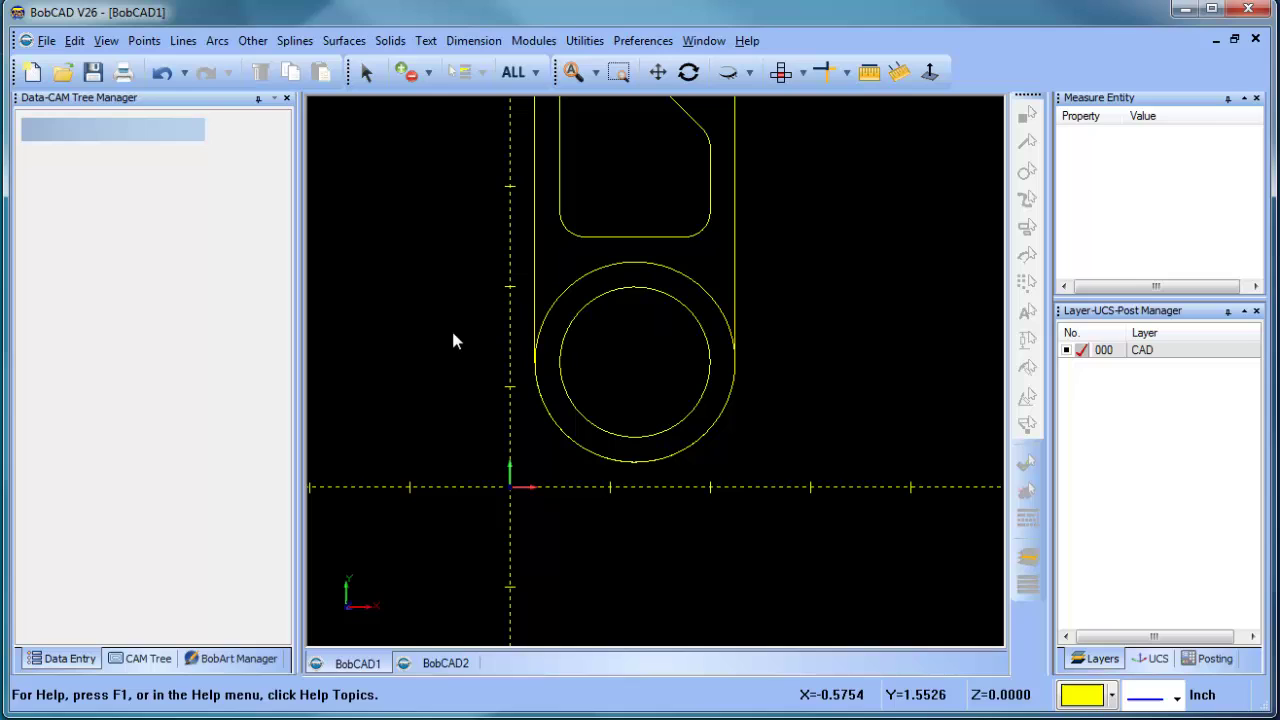
# Step: Divide the outer offset circle into two arcs, upper and lower
pyautogui.click(584, 40)
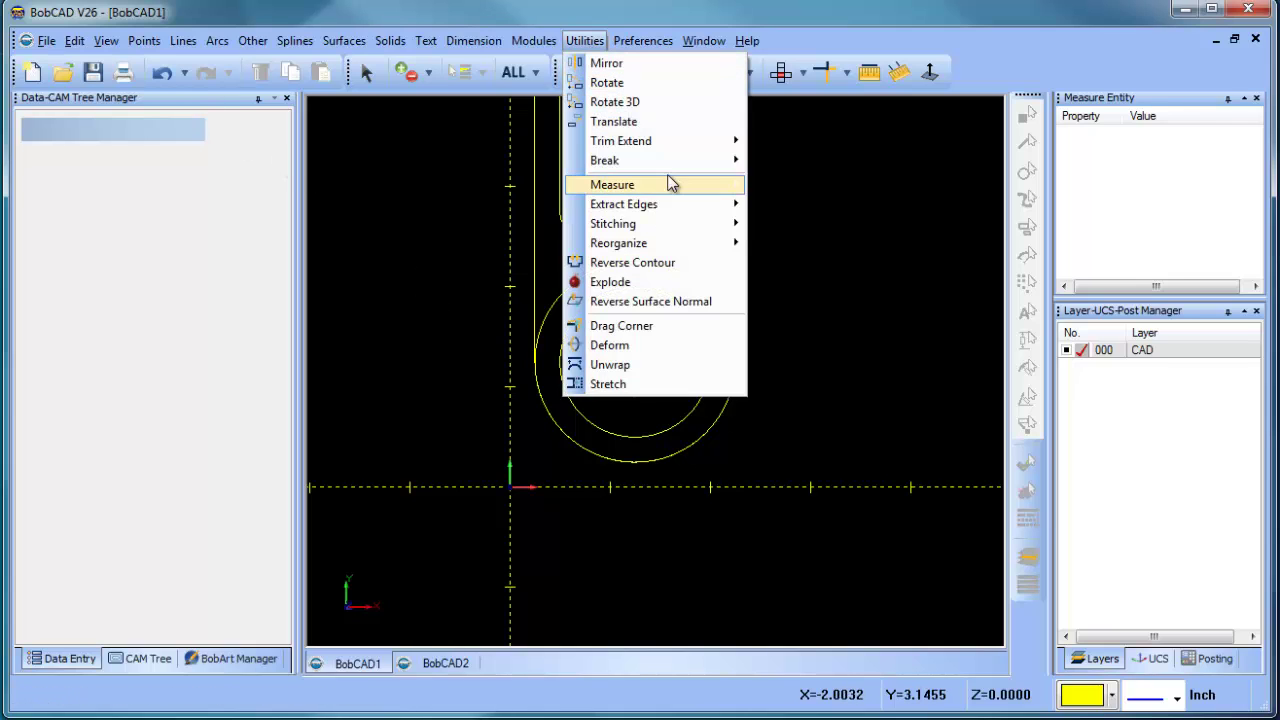
pyautogui.moveTo(670, 168)
pyautogui.click(810, 238)
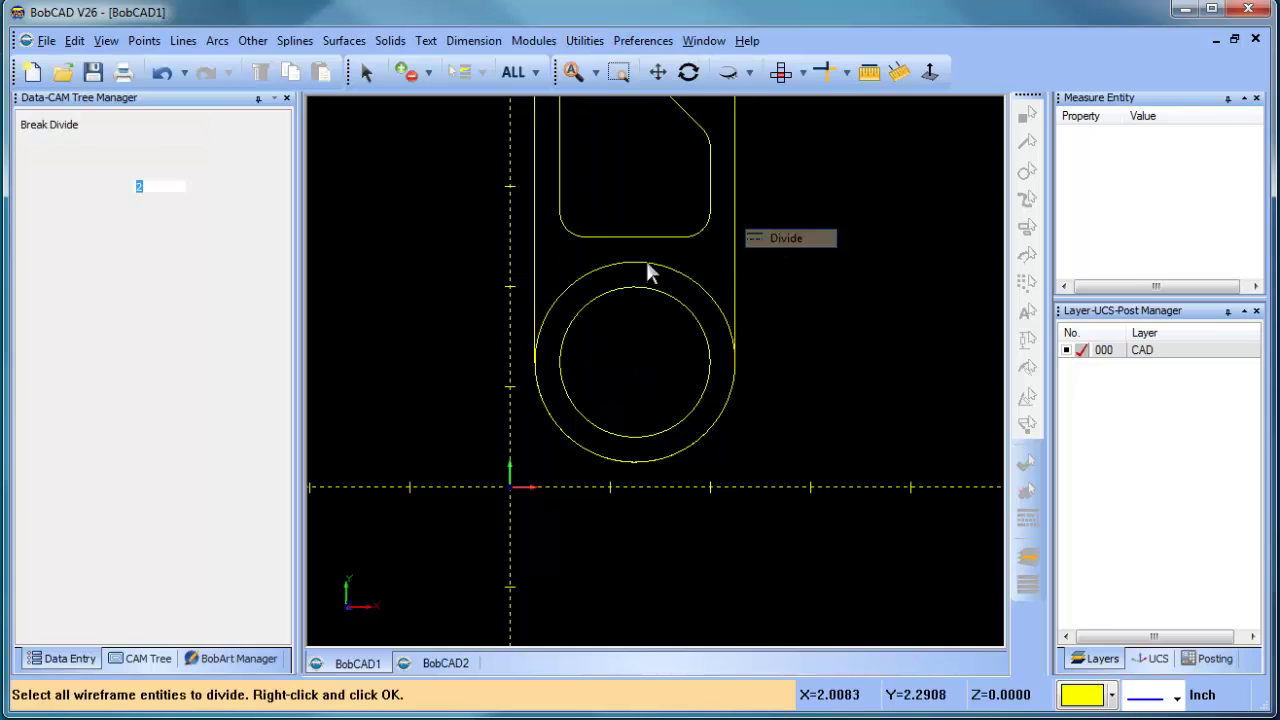
pyautogui.click(614, 262)
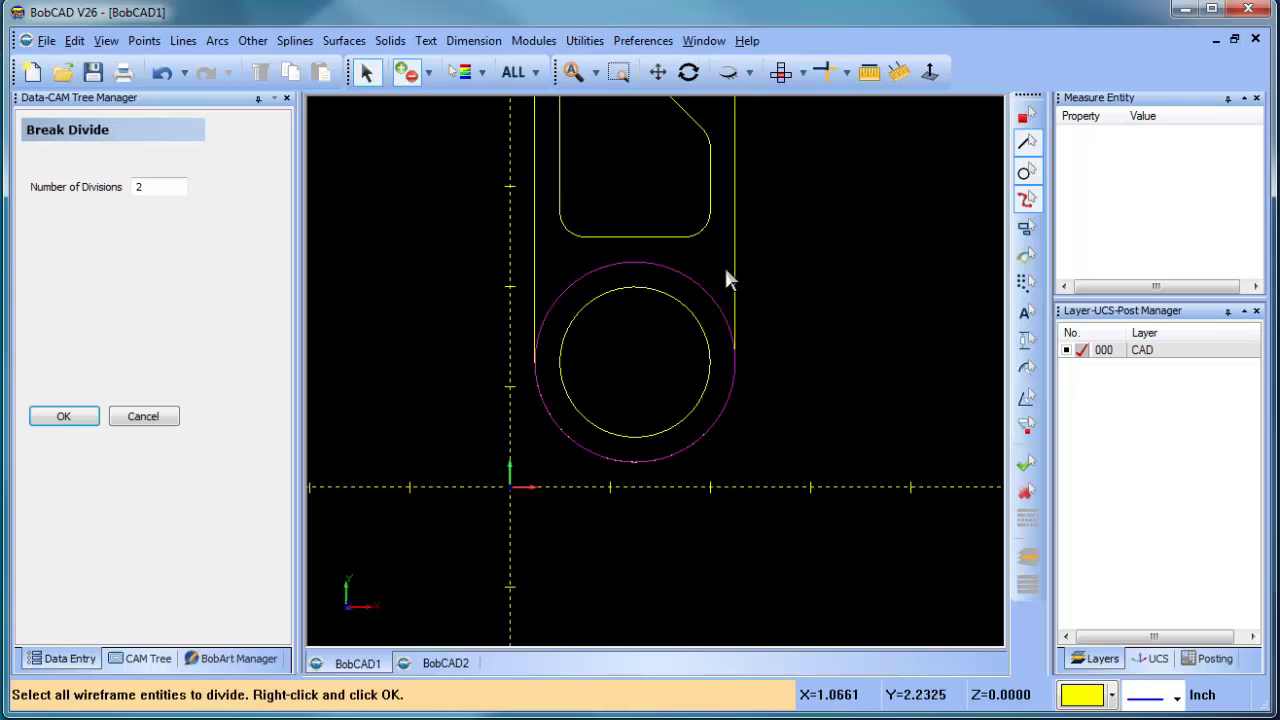
pyautogui.rightClick(819, 240)
pyautogui.click(845, 241)
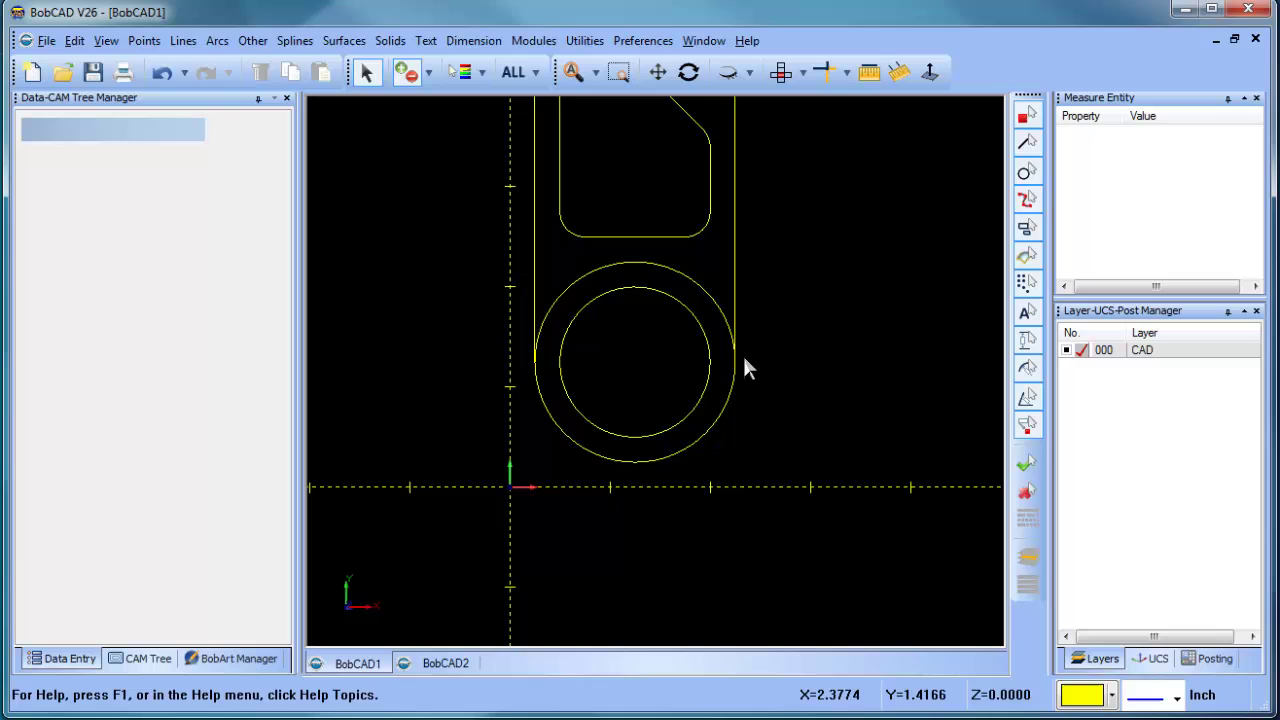
pyautogui.click(735, 400)
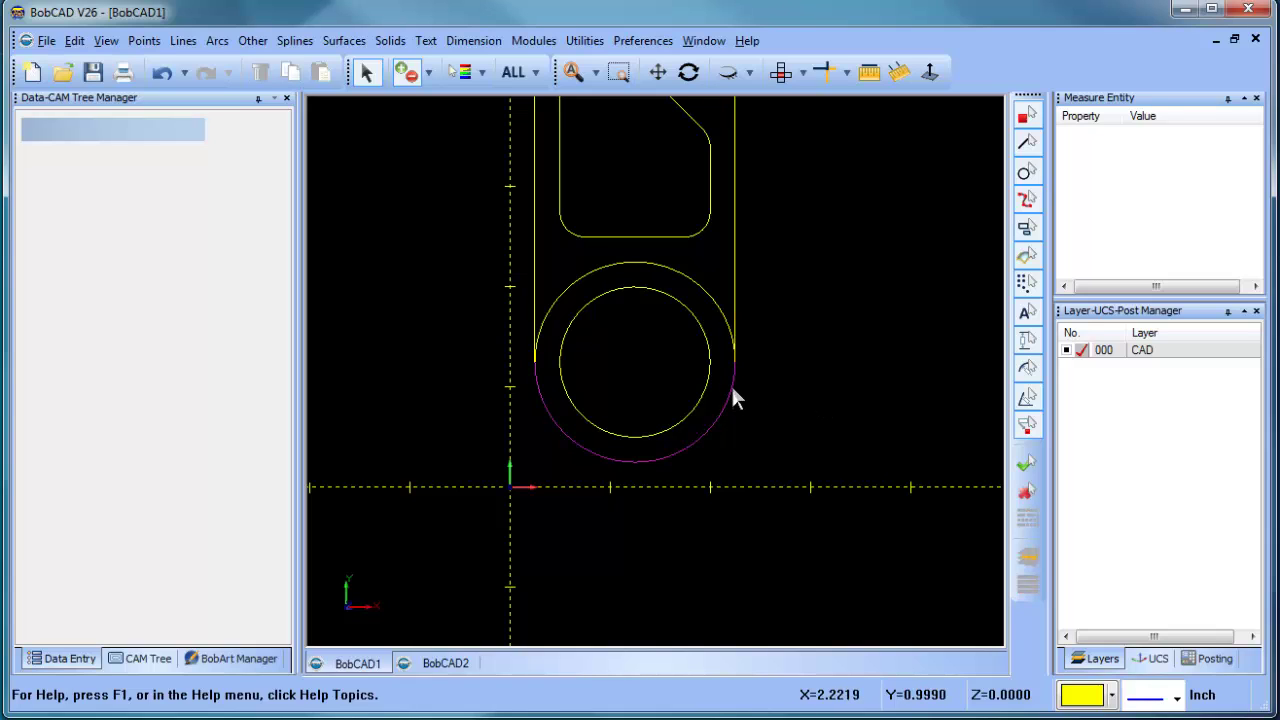
pyautogui.click(656, 265)
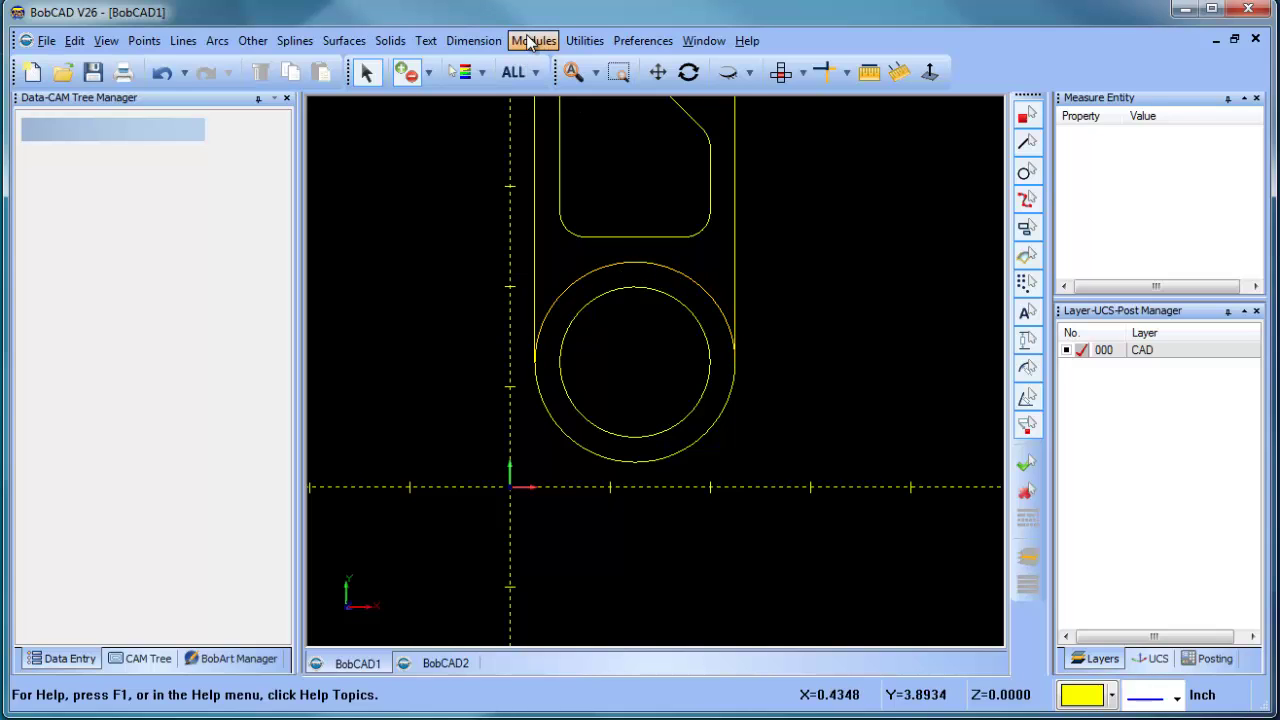
# Step: Start a Break Angle on the arc and set the break angle to 110 degrees
pyautogui.click(585, 41)
pyautogui.moveTo(682, 162)
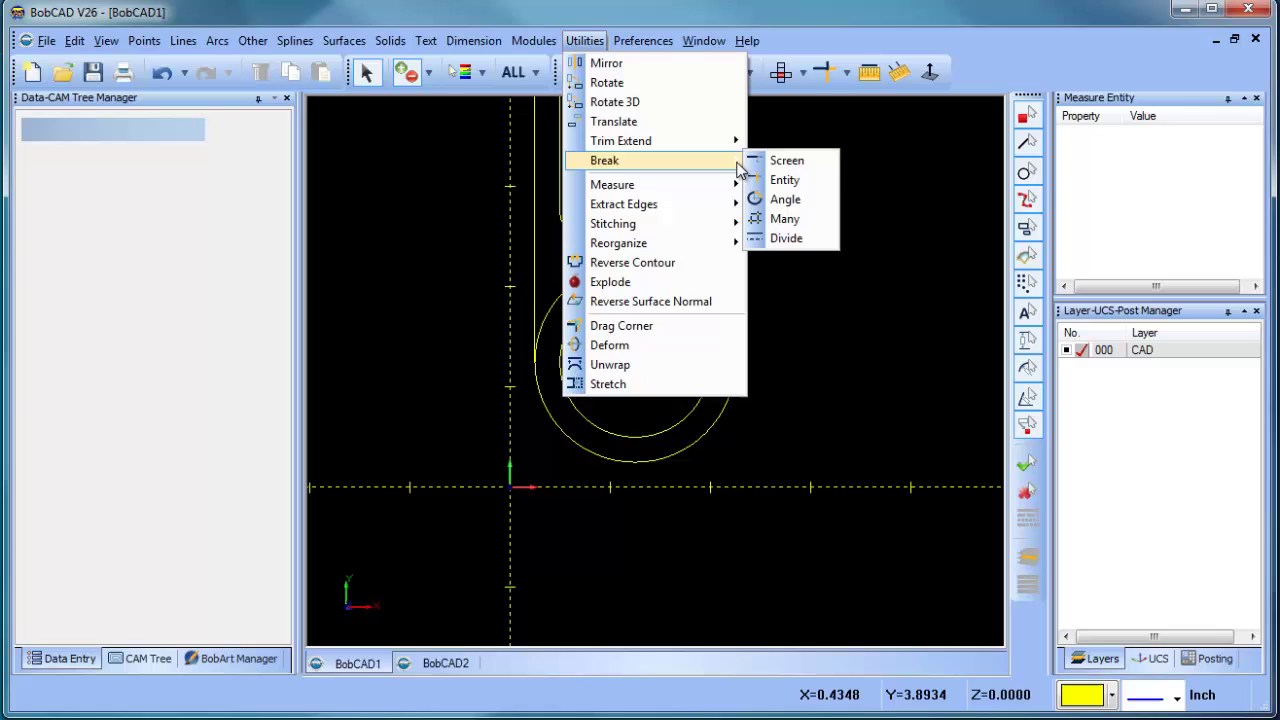
pyautogui.click(820, 199)
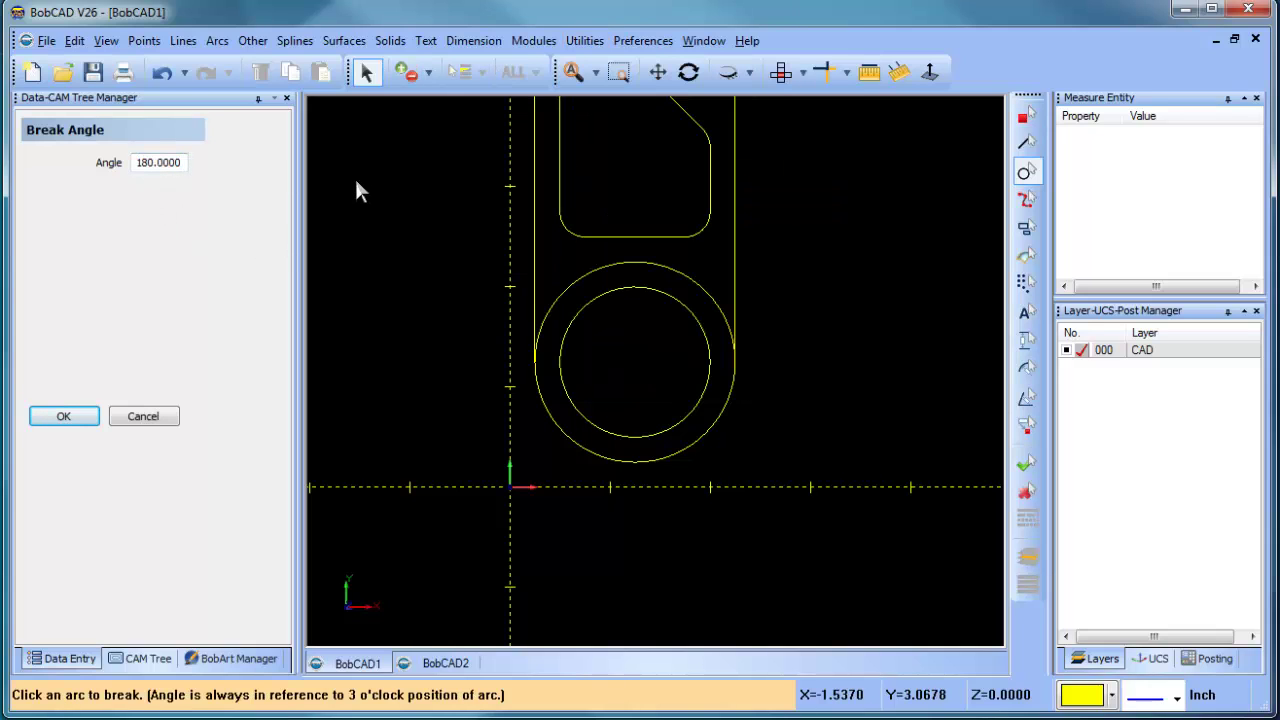
pyautogui.moveTo(135, 163); pyautogui.dragTo(268, 165)
pyautogui.write('0')
pyautogui.moveTo(182, 163); pyautogui.dragTo(78, 163)
pyautogui.write('7')
pyautogui.moveTo(182, 163); pyautogui.dragTo(134, 163)
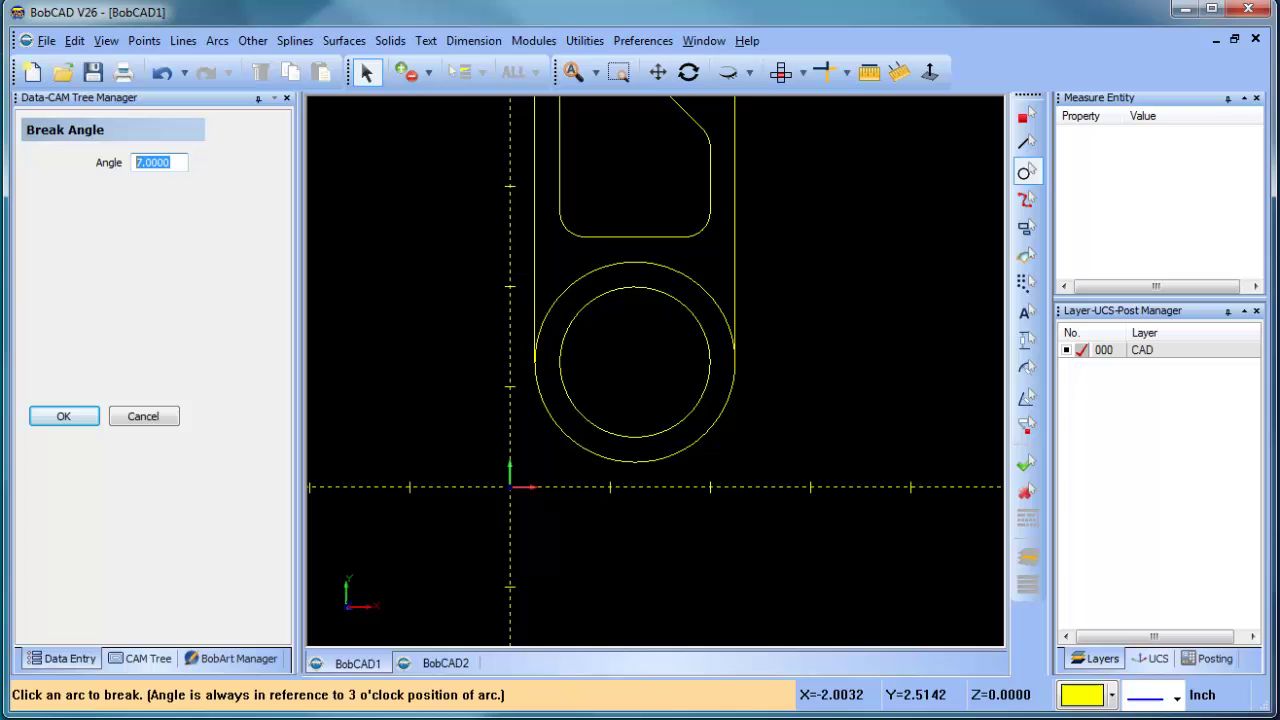
pyautogui.write('70')
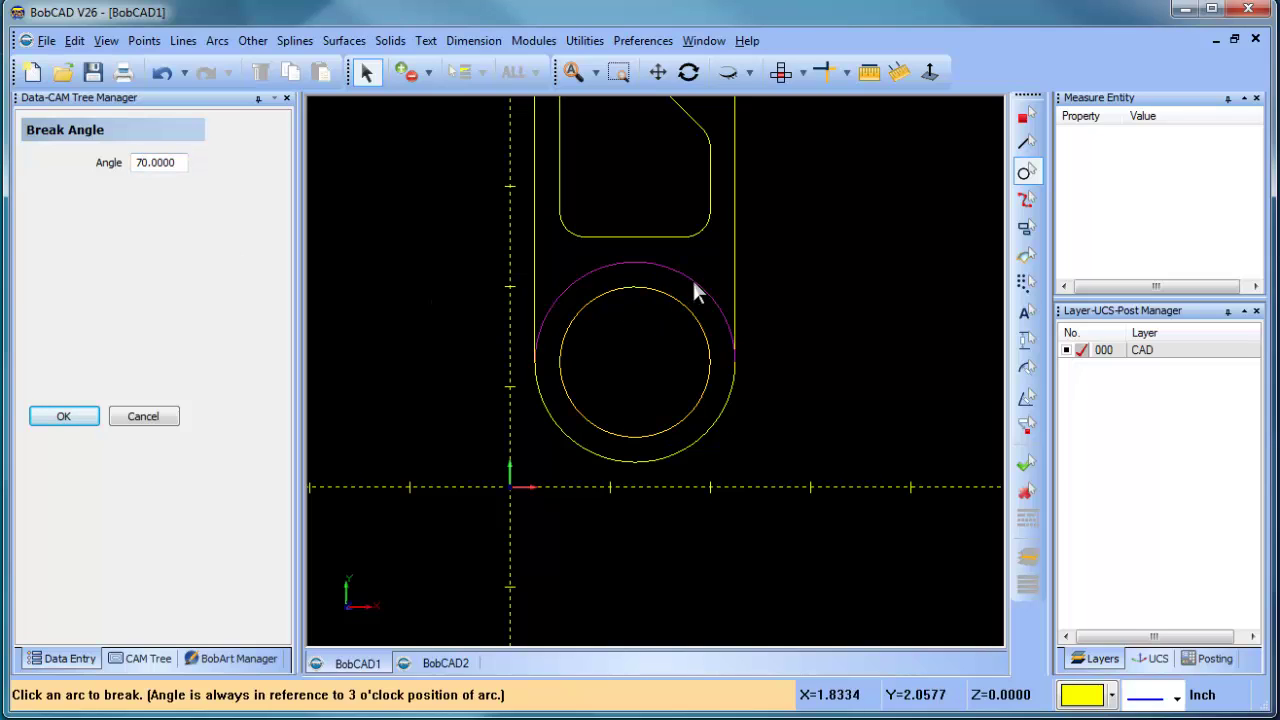
pyautogui.moveTo(186, 163); pyautogui.dragTo(78, 163)
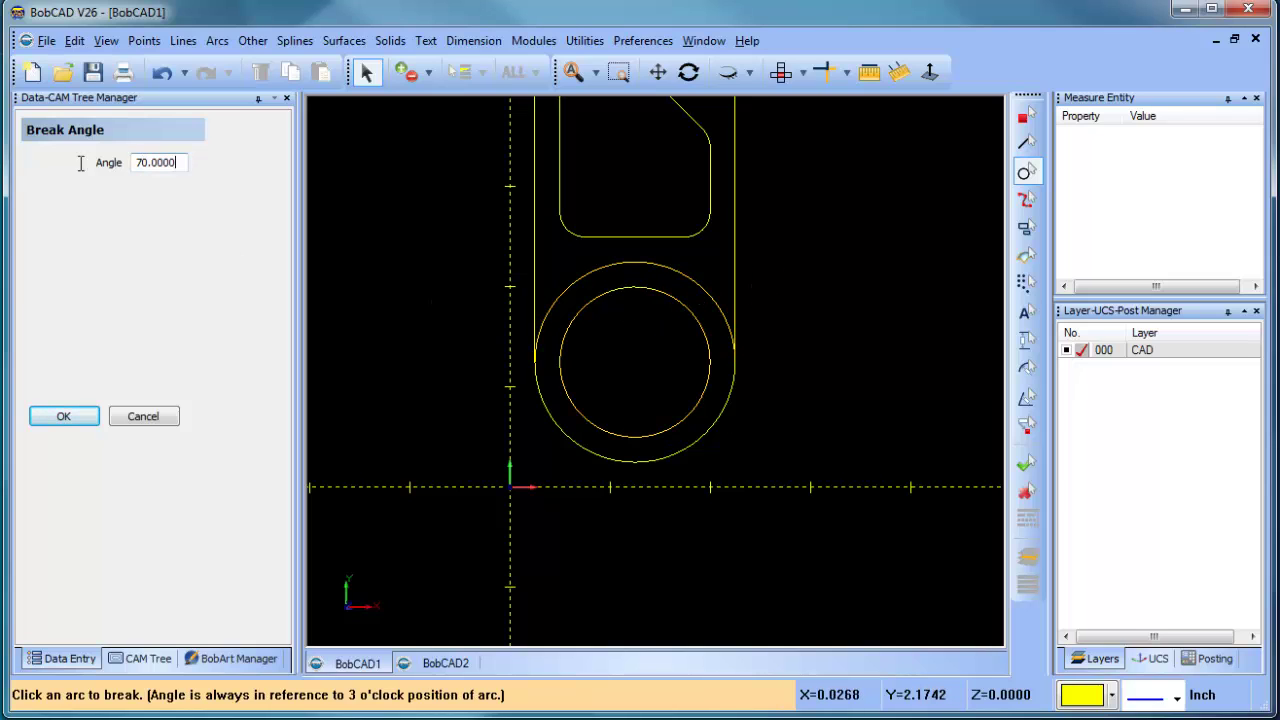
pyautogui.write('110')
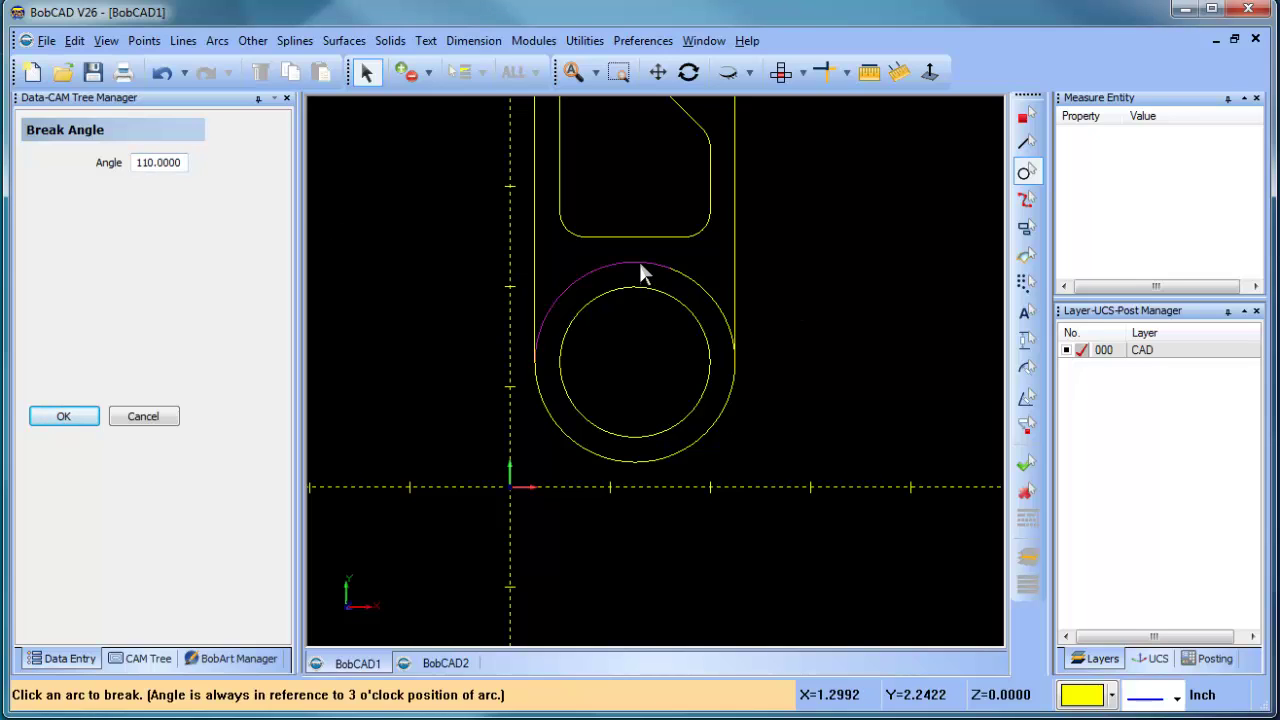
# Step: Place two 0.125-radius holes on either side of the outer circle's top
pyautogui.rightClick(841, 229)
pyautogui.click(888, 262)
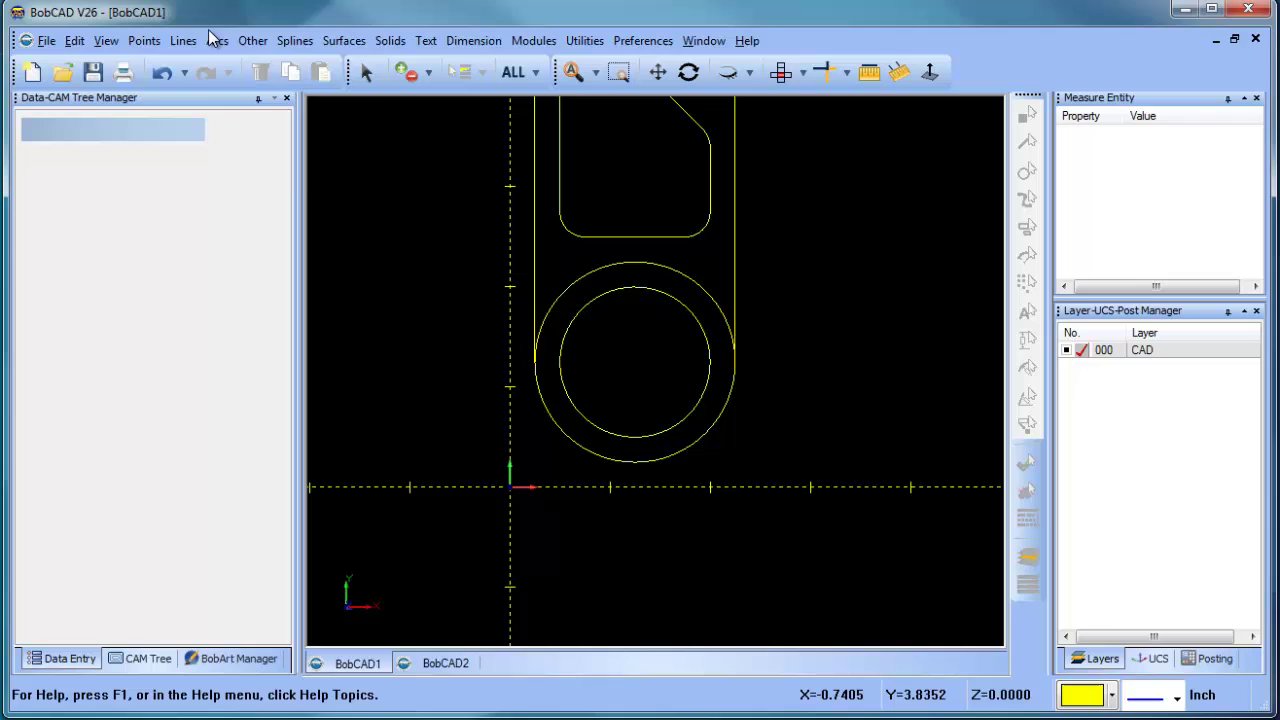
pyautogui.click(217, 40)
pyautogui.click(250, 102)
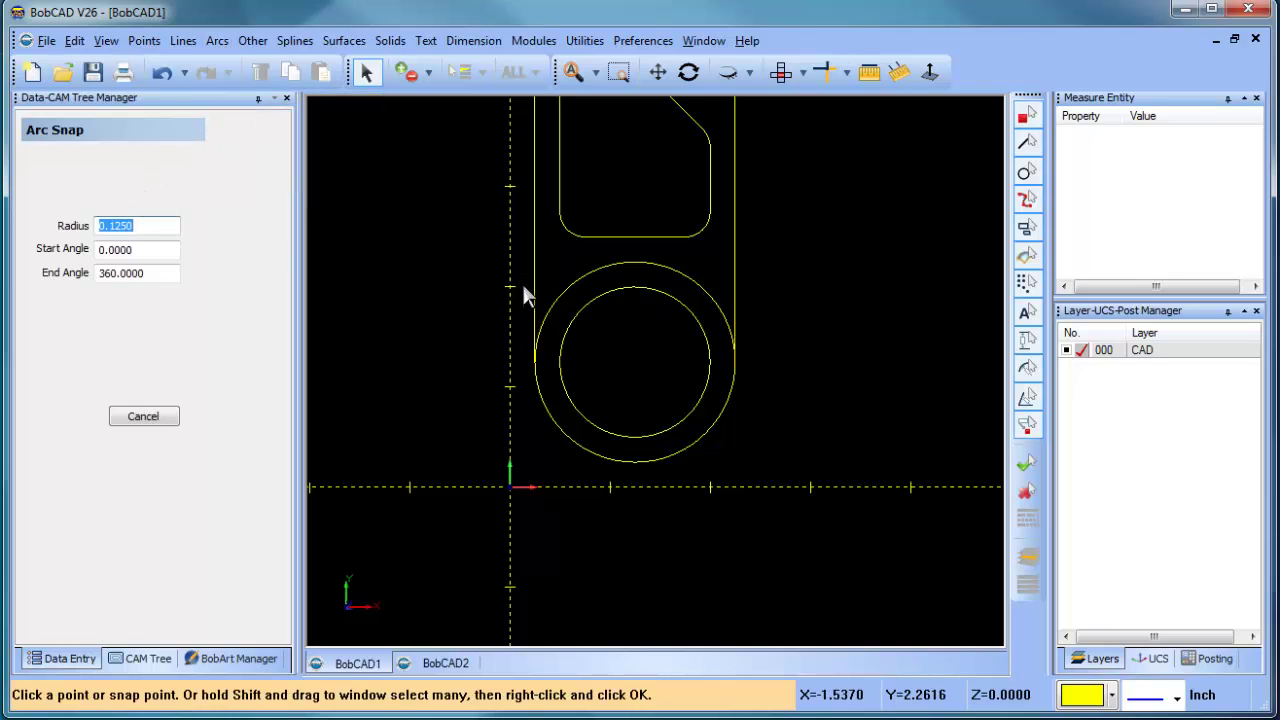
pyautogui.click(612, 276)
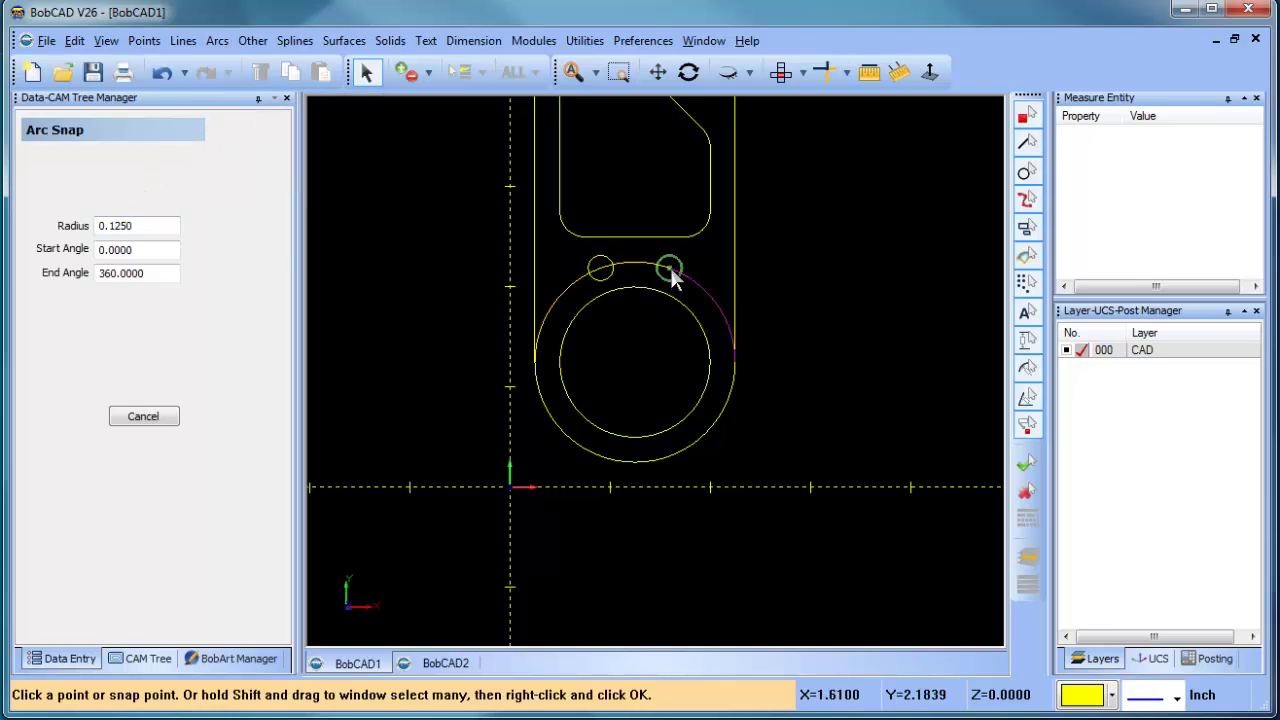
pyautogui.click(670, 265)
pyautogui.rightClick(840, 256)
pyautogui.click(877, 286)
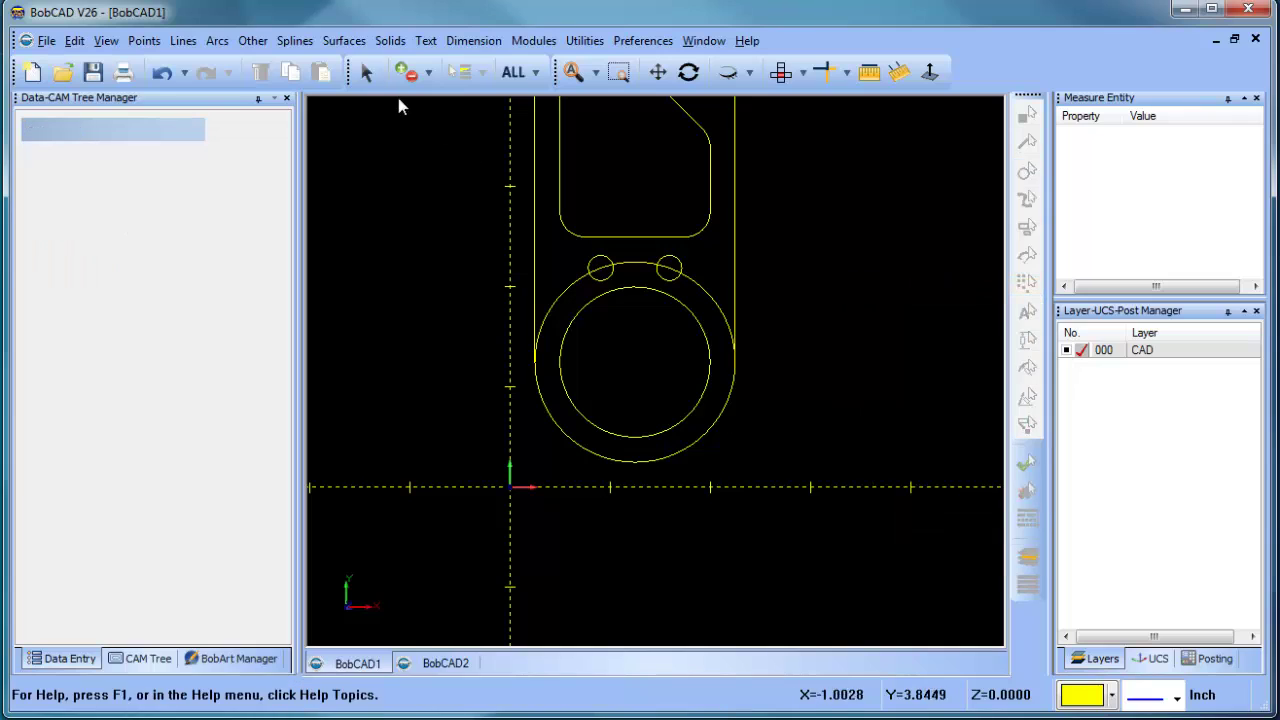
# Step: Delete the outer circle's upper arc
pyautogui.click(572, 282)
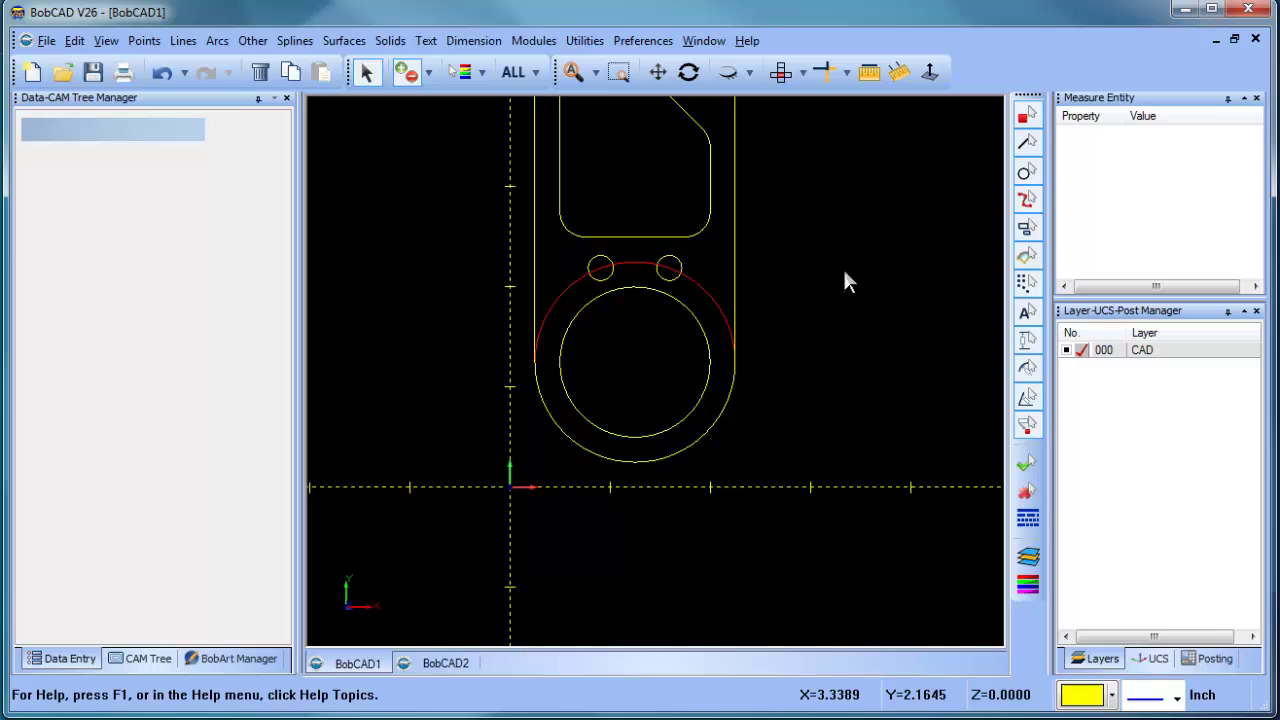
pyautogui.press('Delete')
pyautogui.scroll(-2, 822, 274)
pyautogui.scroll(-1, 830, 281)
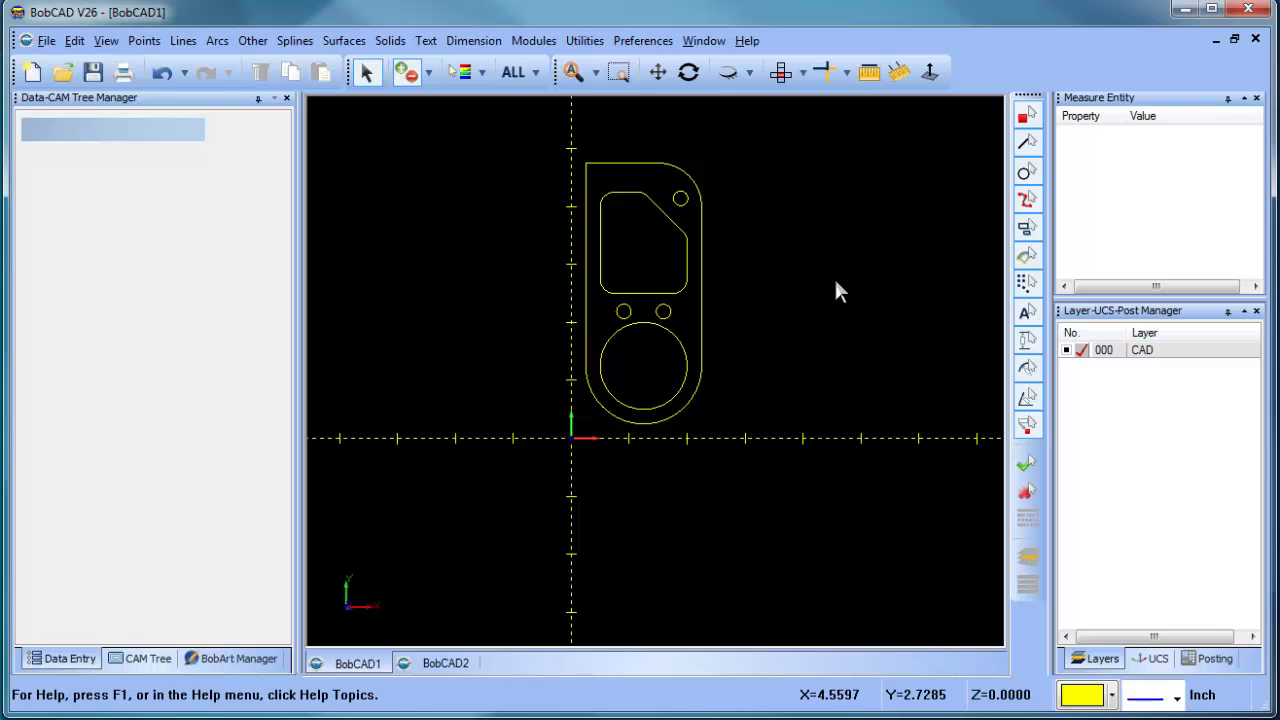
pyautogui.click(148, 658)
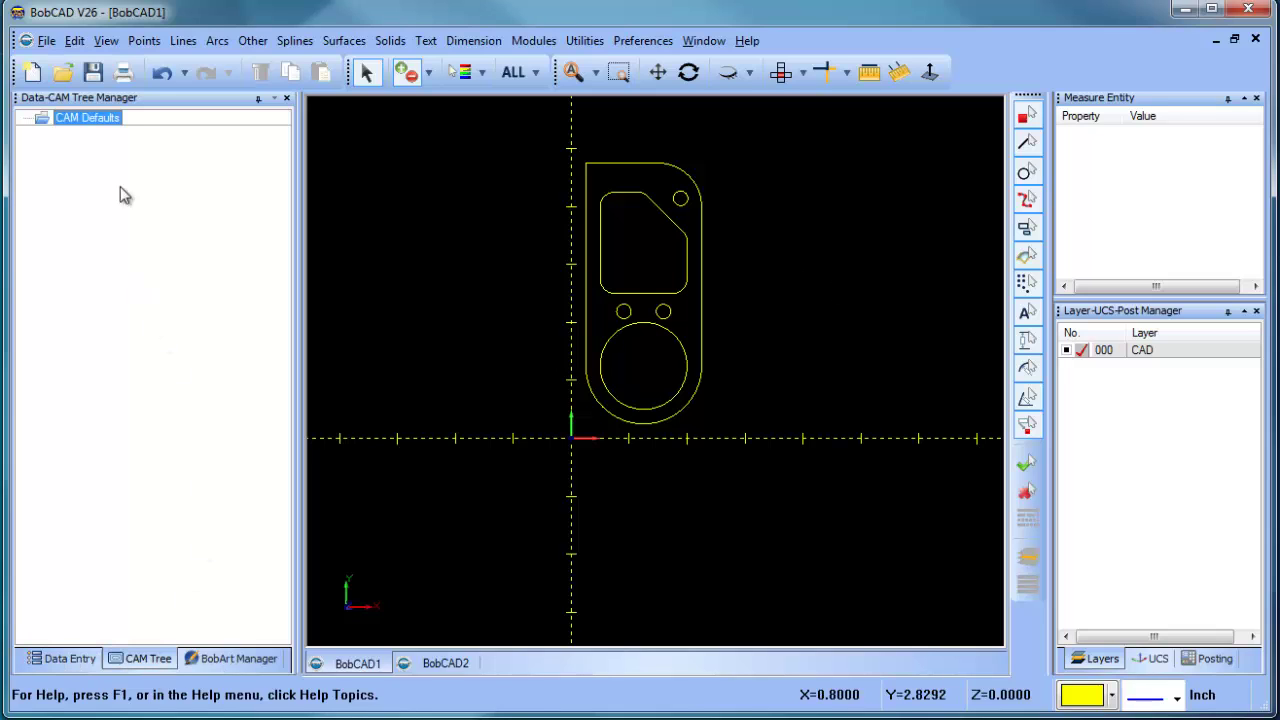
pyautogui.rightClick(104, 118)
pyautogui.click(166, 129)
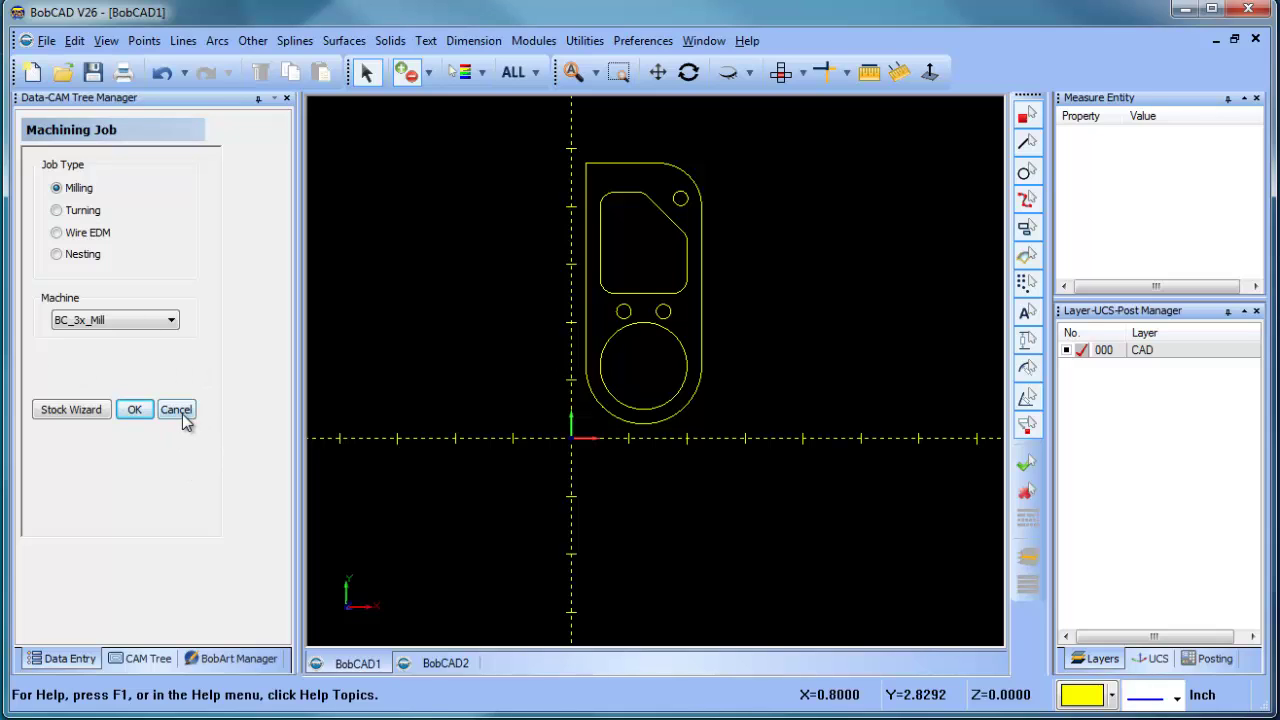
pyautogui.click(176, 410)
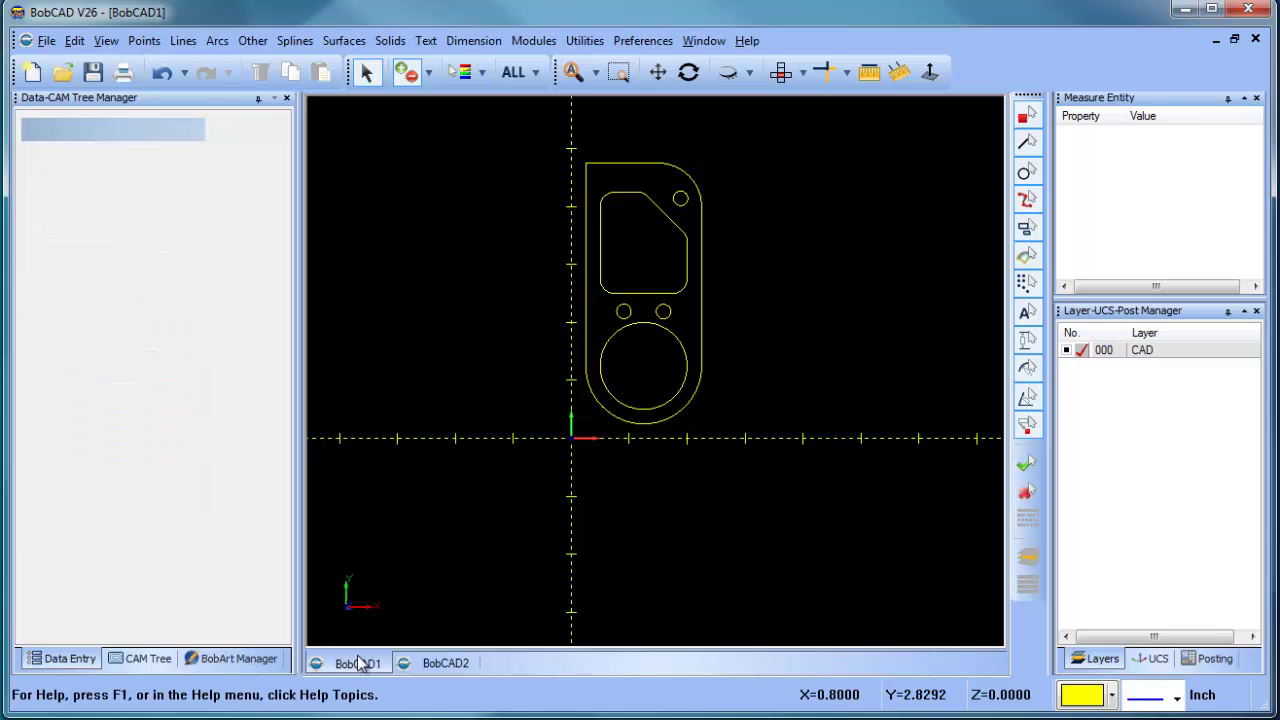
pyautogui.click(451, 667)
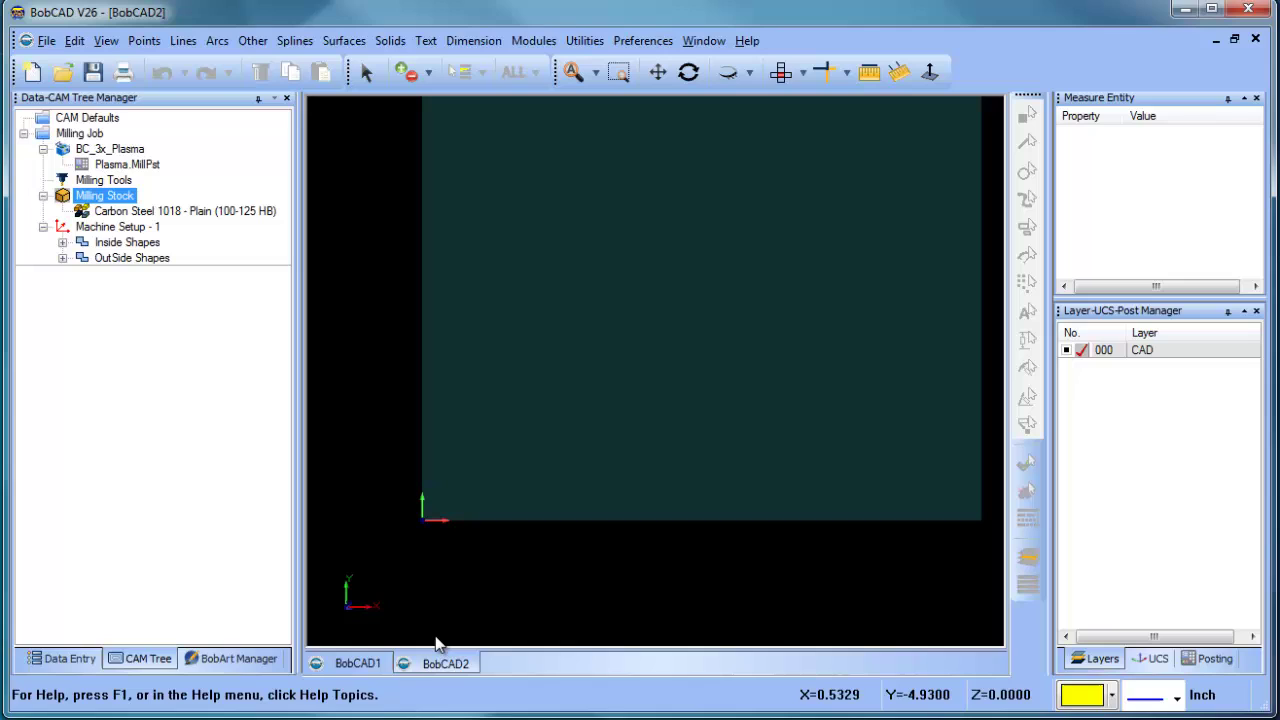
pyautogui.scroll(-2, 572, 428)
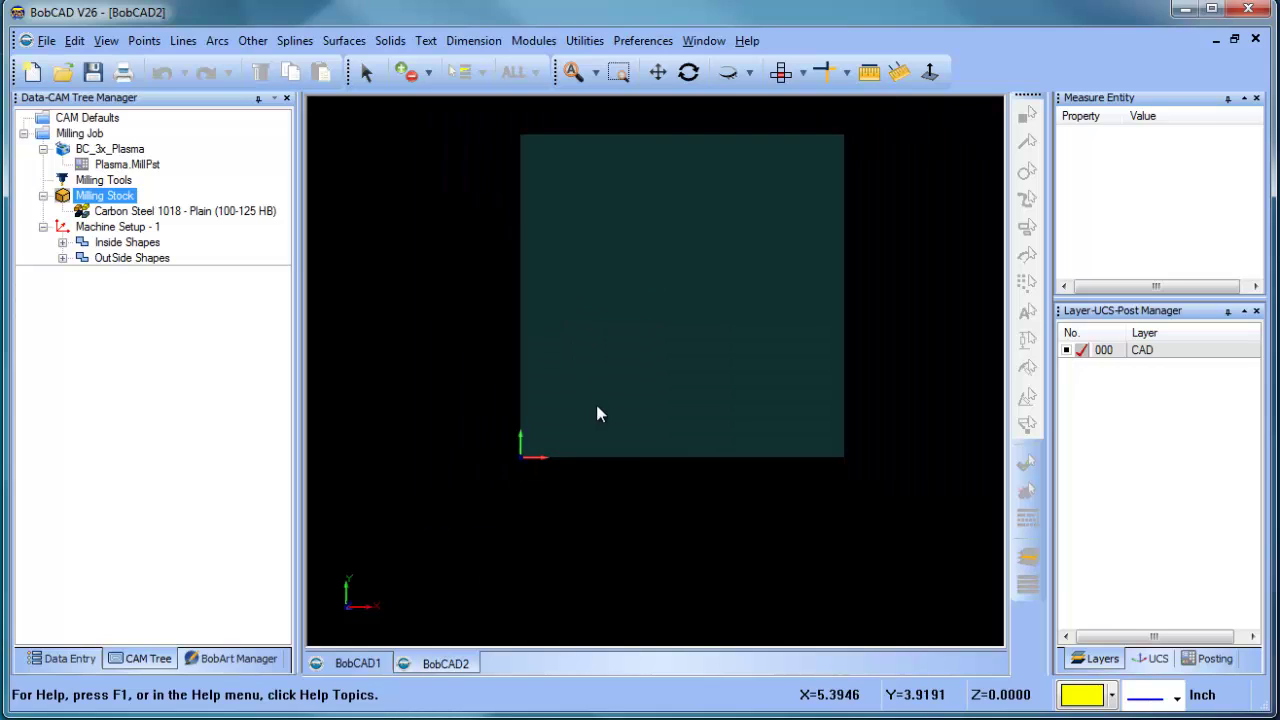
pyautogui.scroll(1, 658, 290)
pyautogui.scroll(-2, 666, 297)
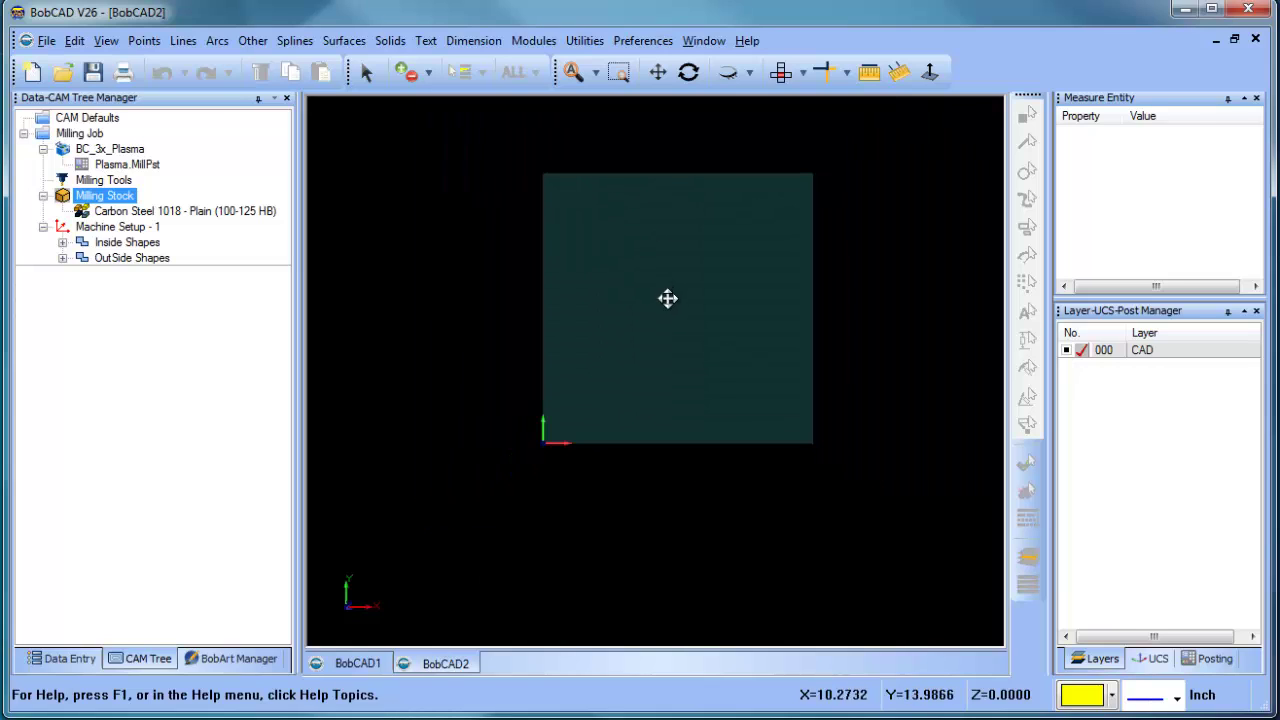
pyautogui.moveTo(666, 297); pyautogui.dragTo(617, 329, button='middle')
pyautogui.scroll(1, 625, 360)
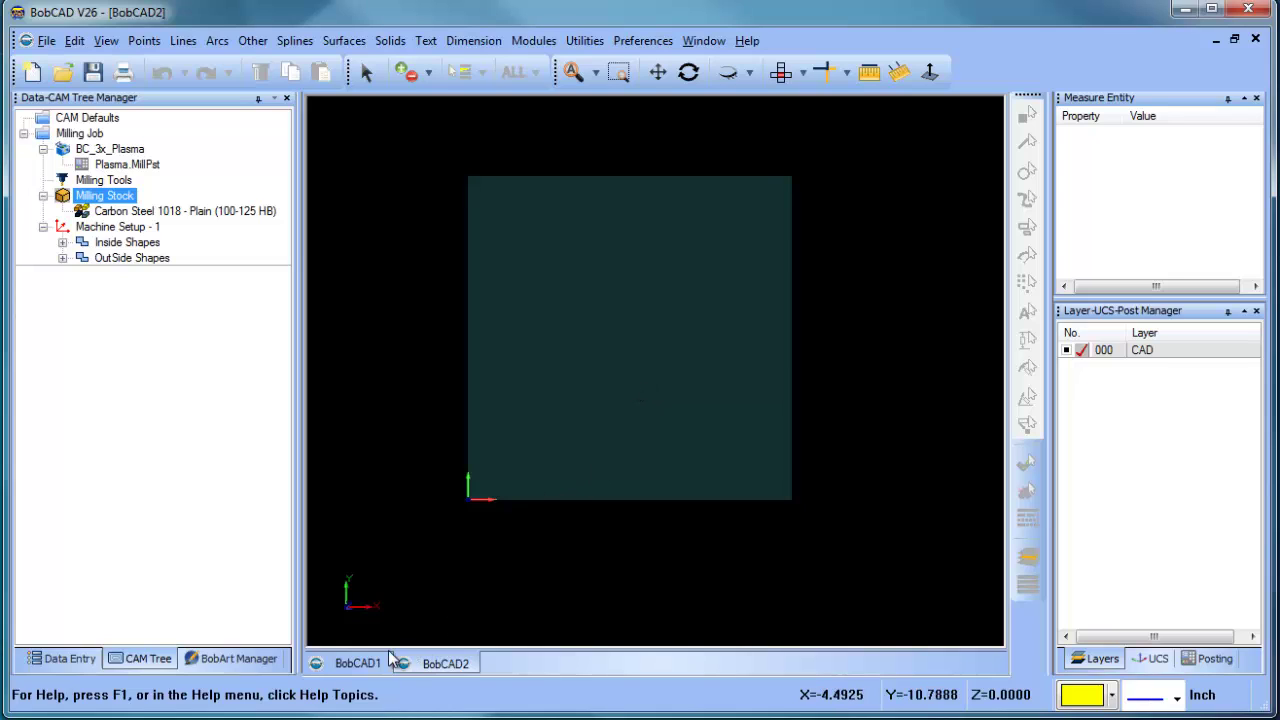
# Step: Copy the entire part outline from the BobCAD1 drawing
pyautogui.click(358, 664)
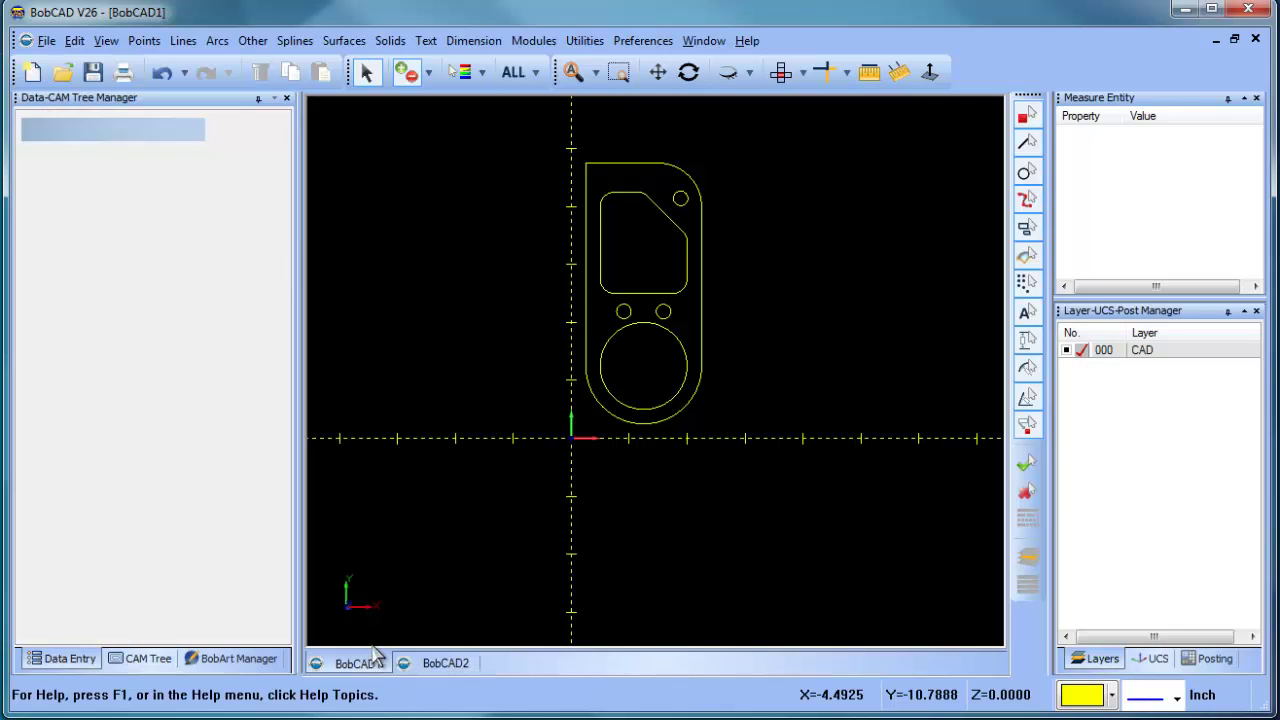
pyautogui.moveTo(565, 137); pyautogui.dragTo(716, 452)
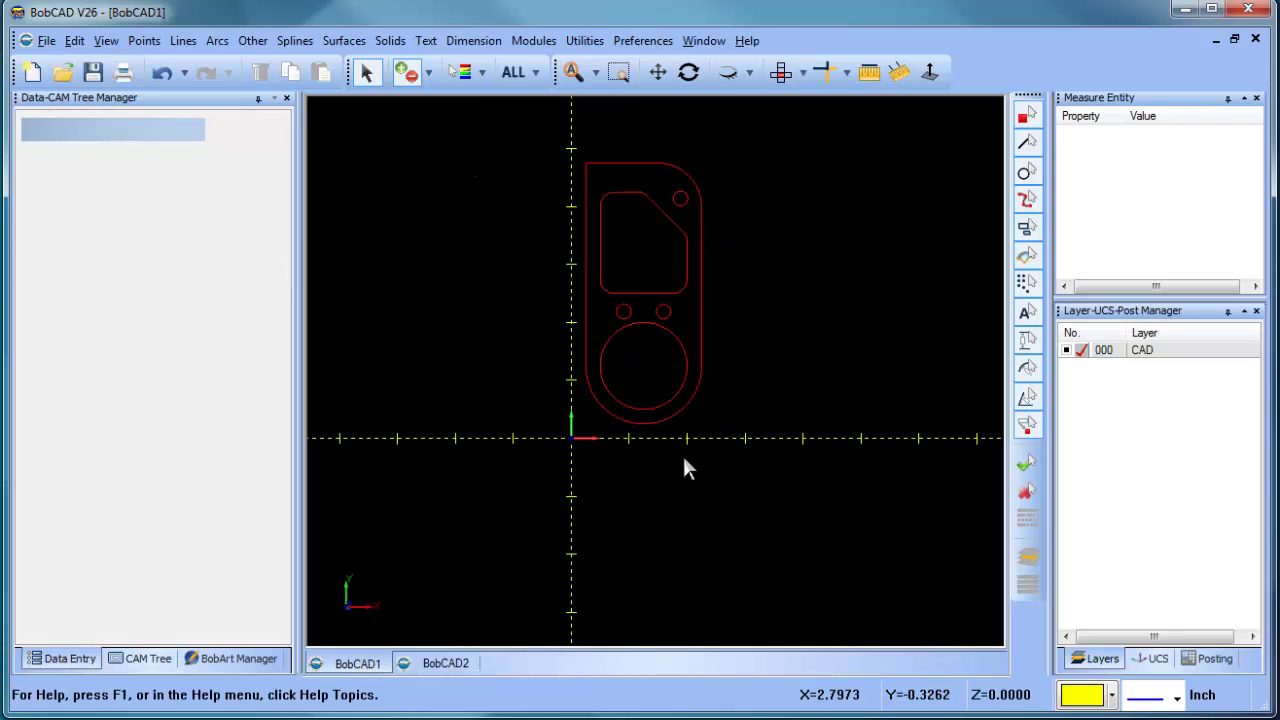
pyautogui.click(75, 40)
pyautogui.click(115, 127)
pyautogui.rightClick(478, 222)
pyautogui.click(483, 218)
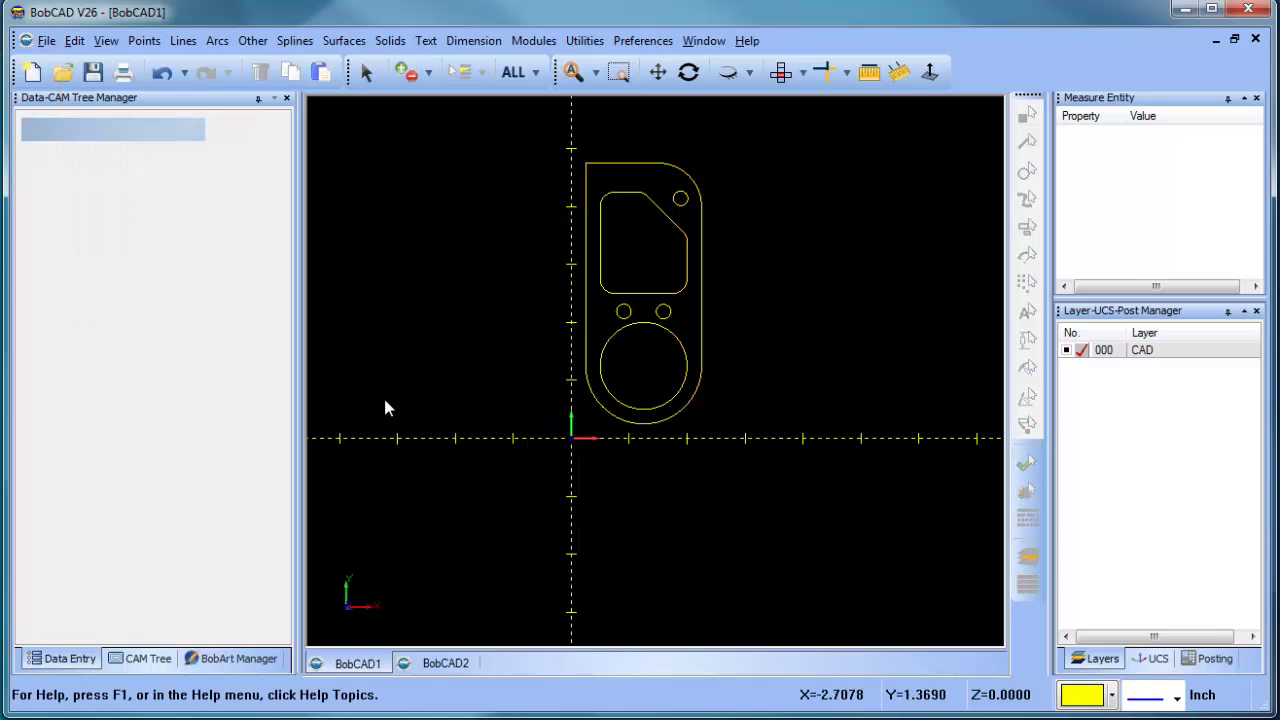
# Step: Paste the part onto the stock origin in BobCAD2 and zoom in on it
pyautogui.click(443, 665)
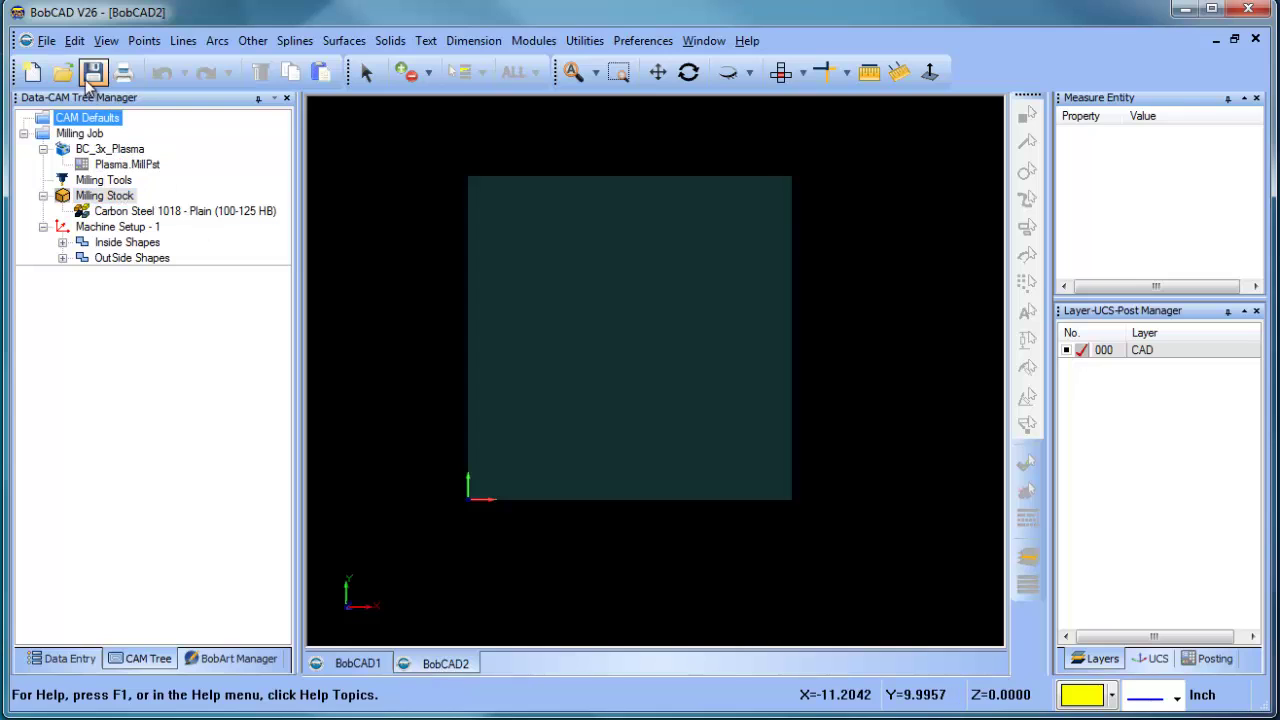
pyautogui.click(75, 40)
pyautogui.click(103, 146)
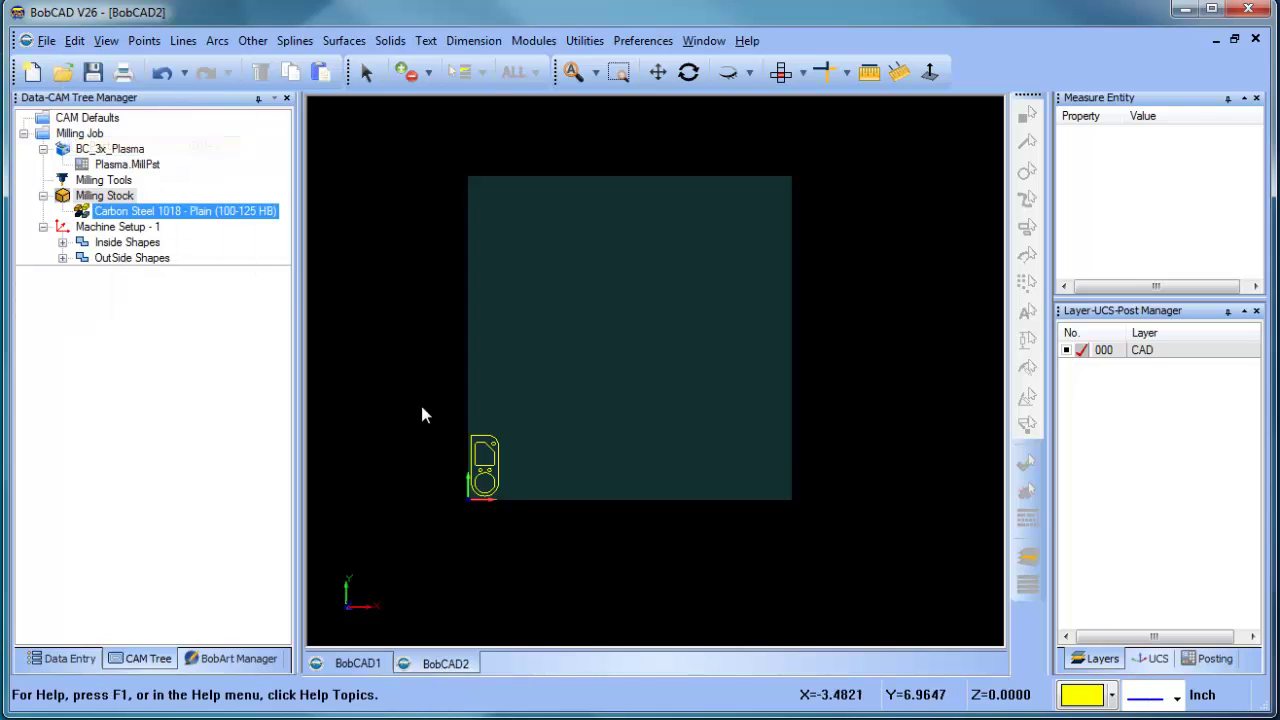
pyautogui.scroll(1, 645, 372)
pyautogui.scroll(5, 600, 345)
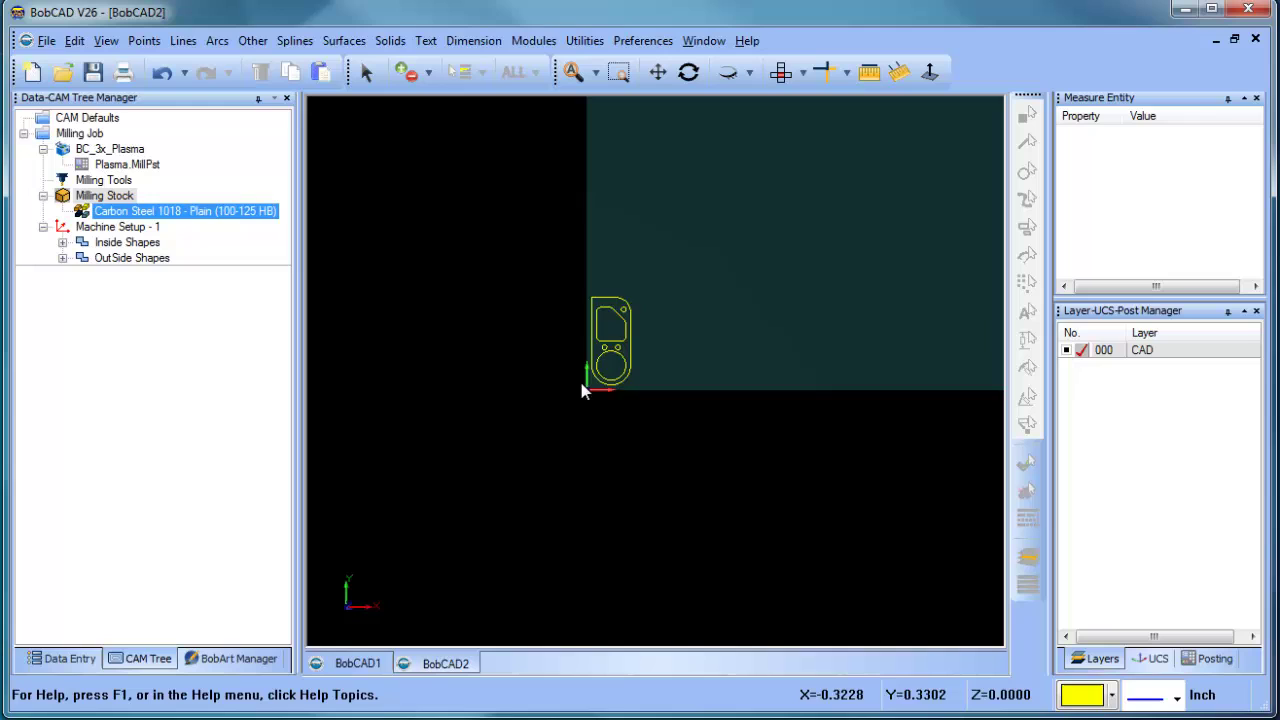
pyautogui.scroll(2, 590, 321)
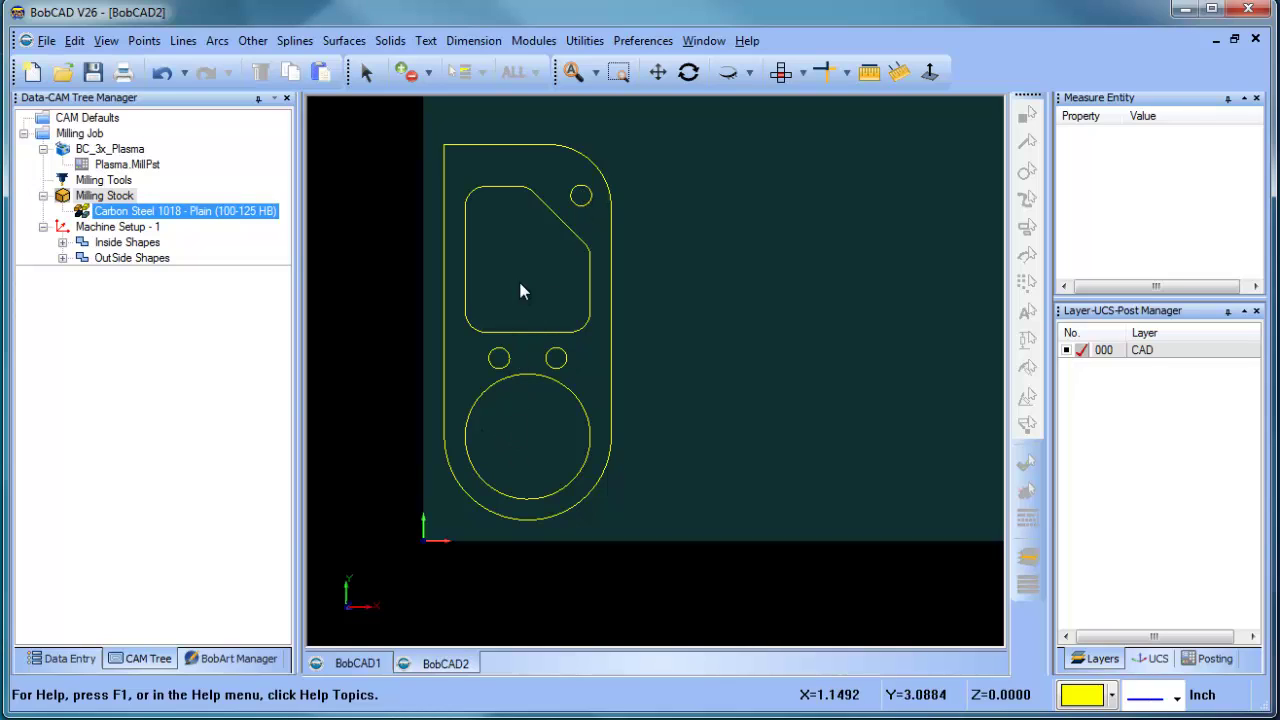
# Step: Expand the Inside Shapes feature and select its Geometry entry
pyautogui.click(62, 243)
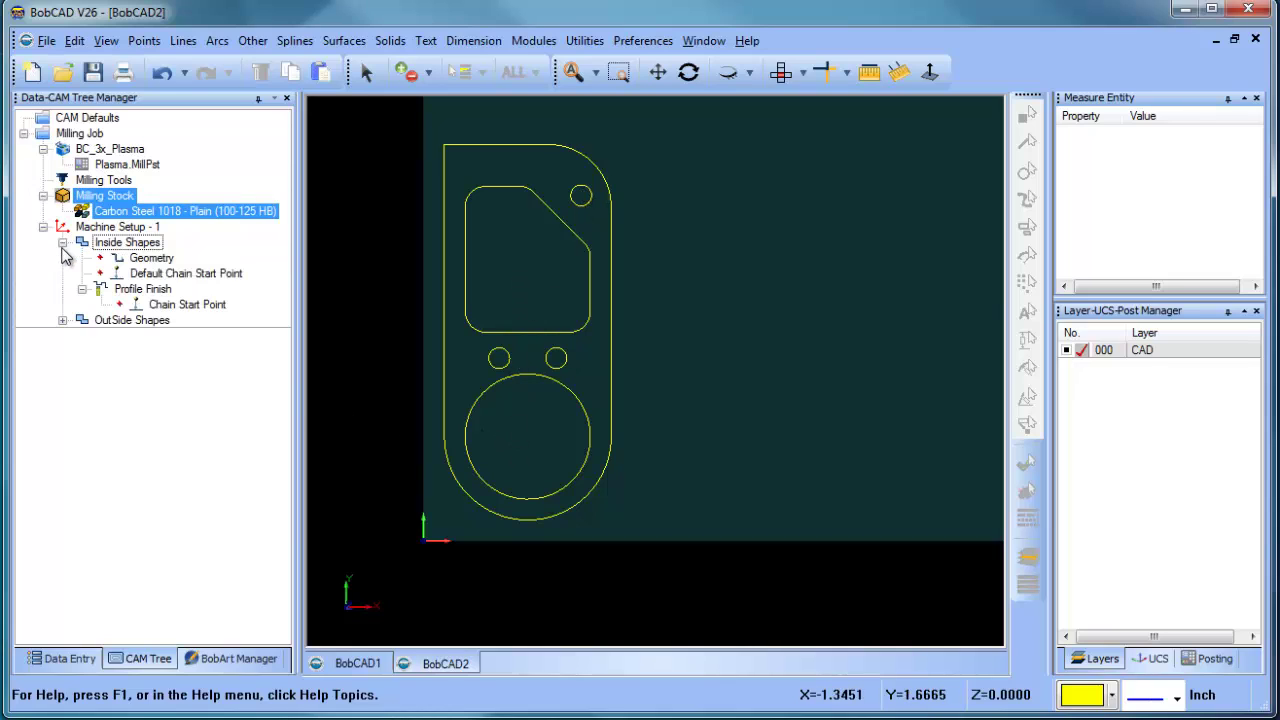
pyautogui.click(62, 243)
pyautogui.click(146, 244)
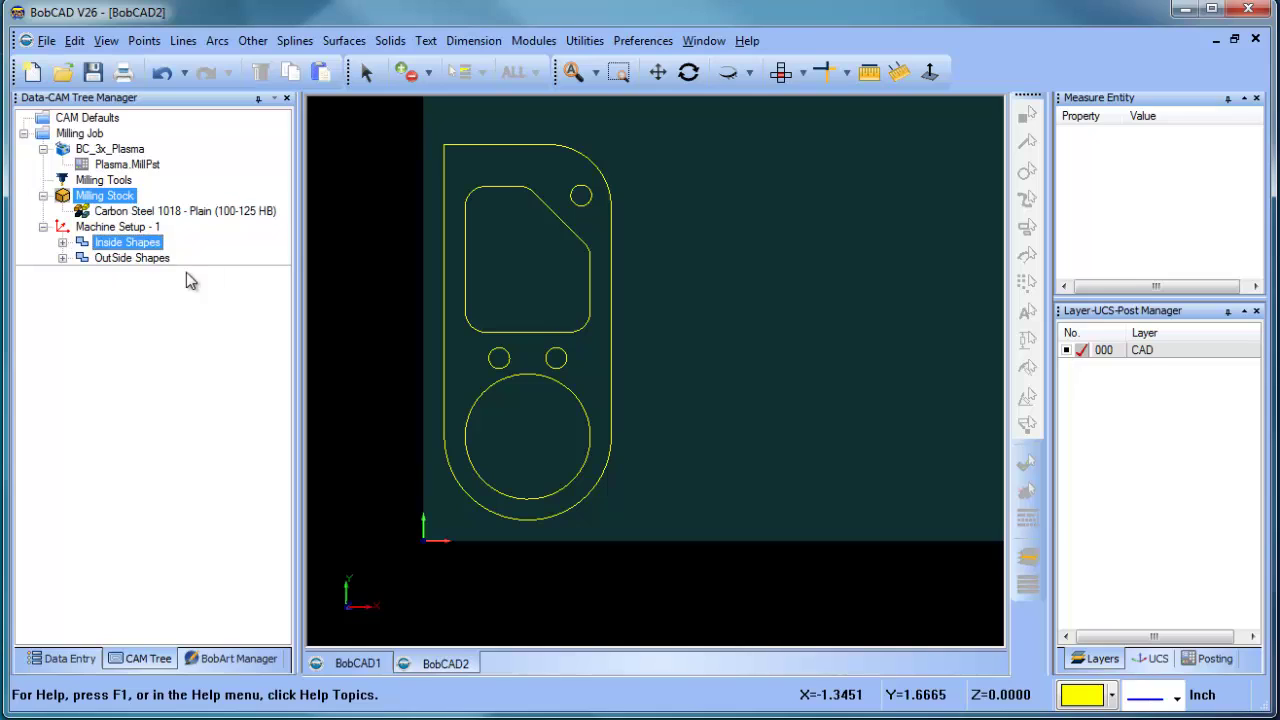
pyautogui.click(138, 259)
pyautogui.click(62, 243)
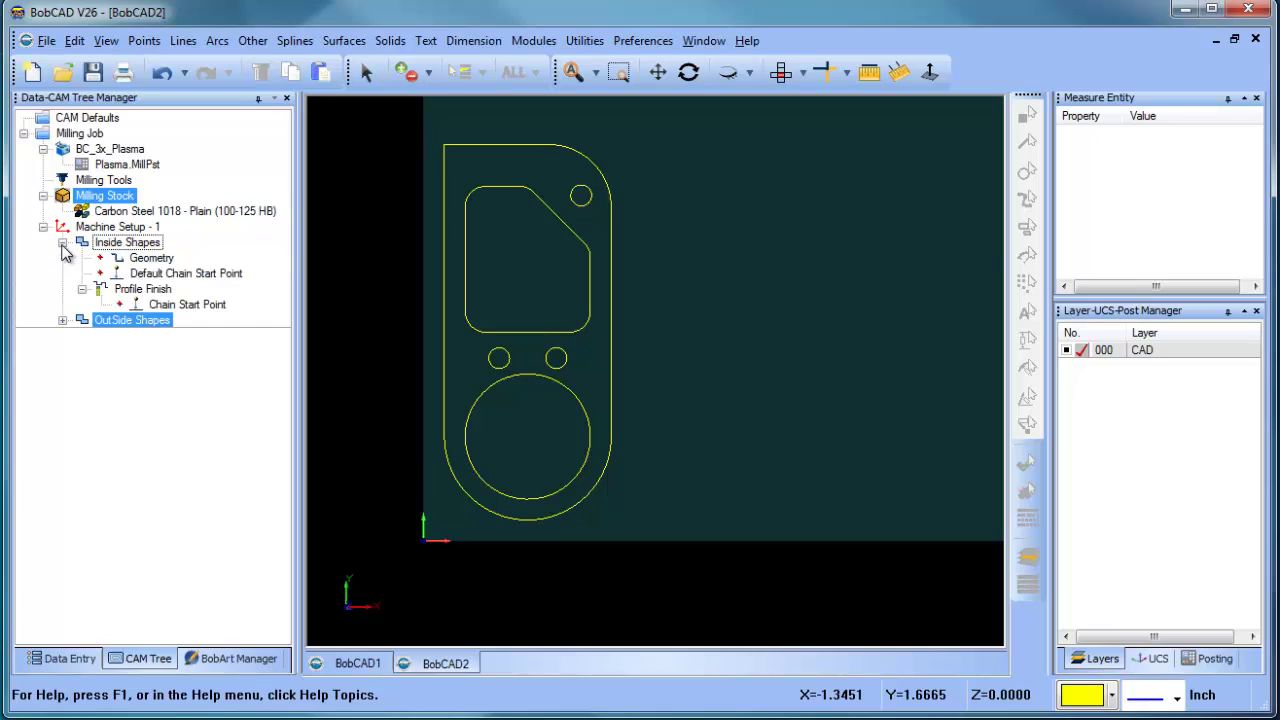
pyautogui.click(147, 263)
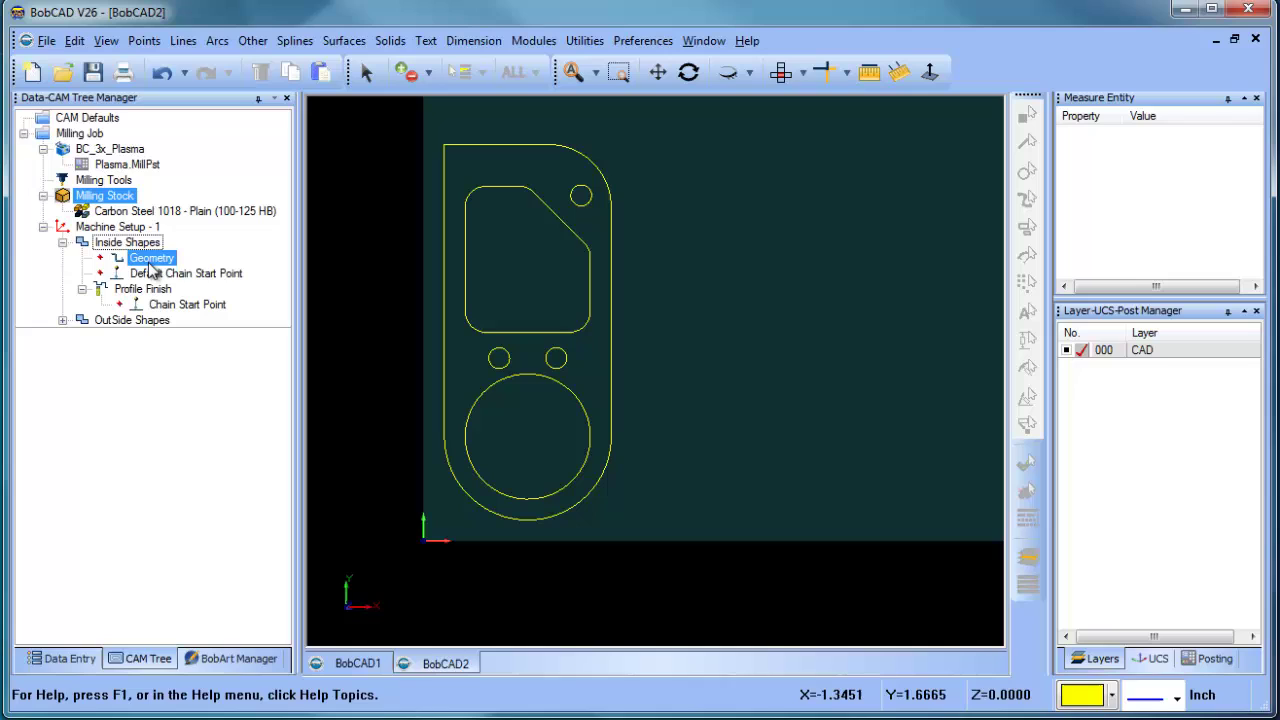
# Step: Reselect the large circle and rounded-rectangle cutout as the Inside Shapes geometry
pyautogui.rightClick(151, 261)
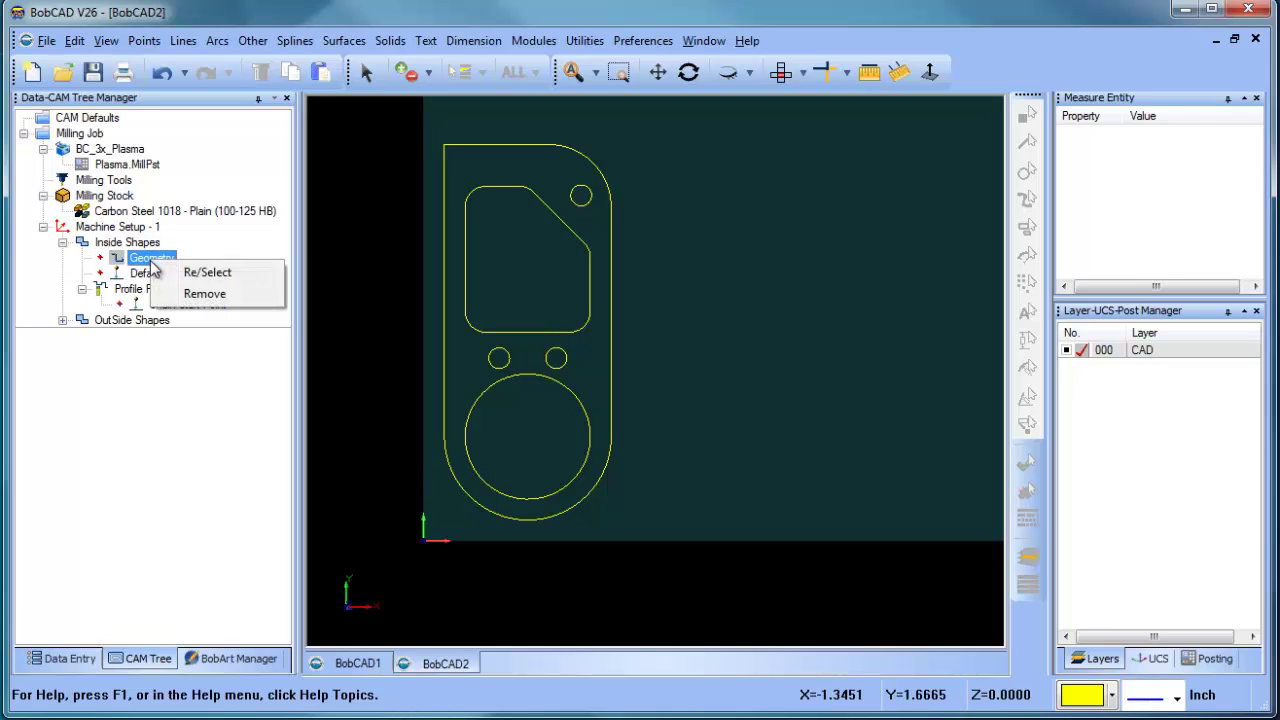
pyautogui.click(222, 273)
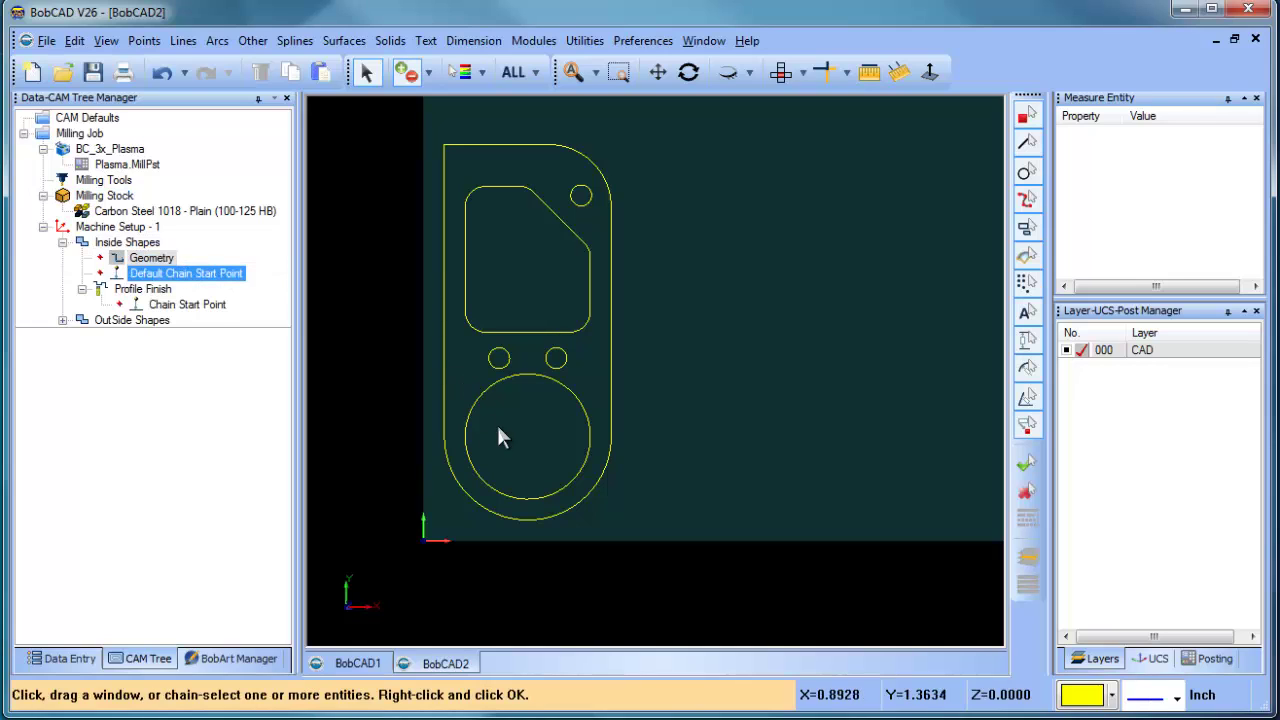
pyautogui.click(590, 437)
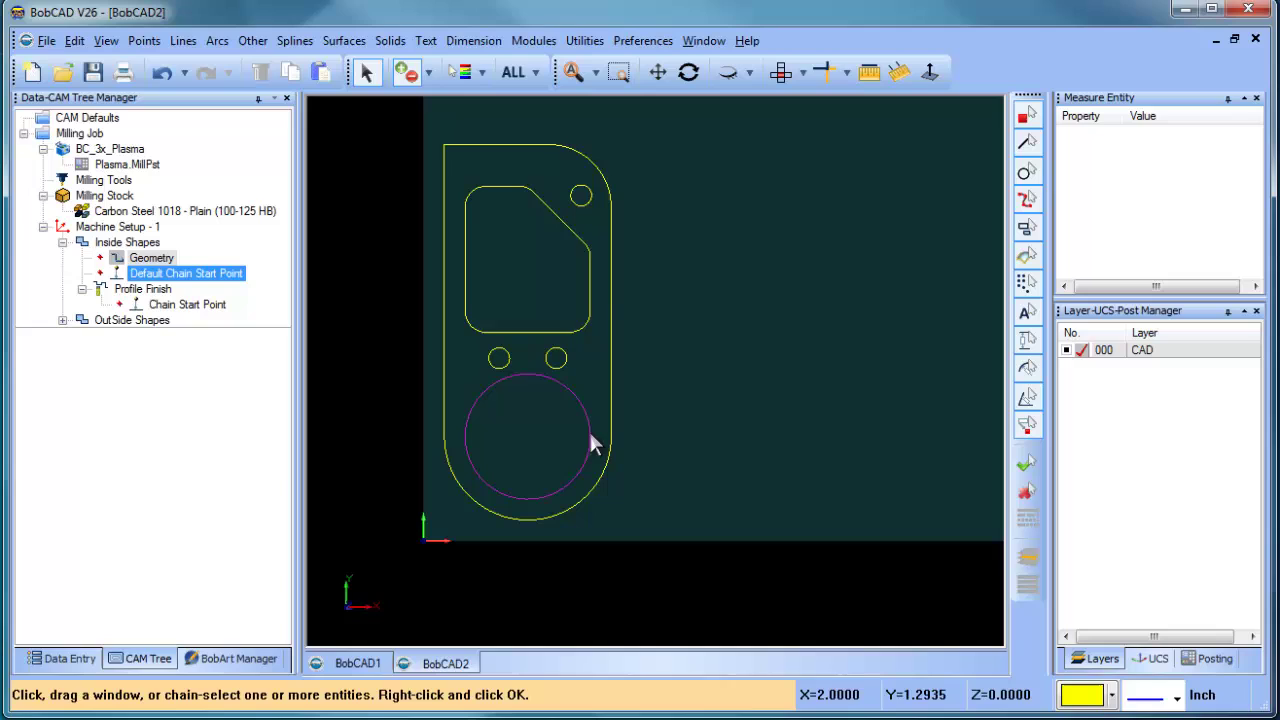
pyautogui.click(590, 280)
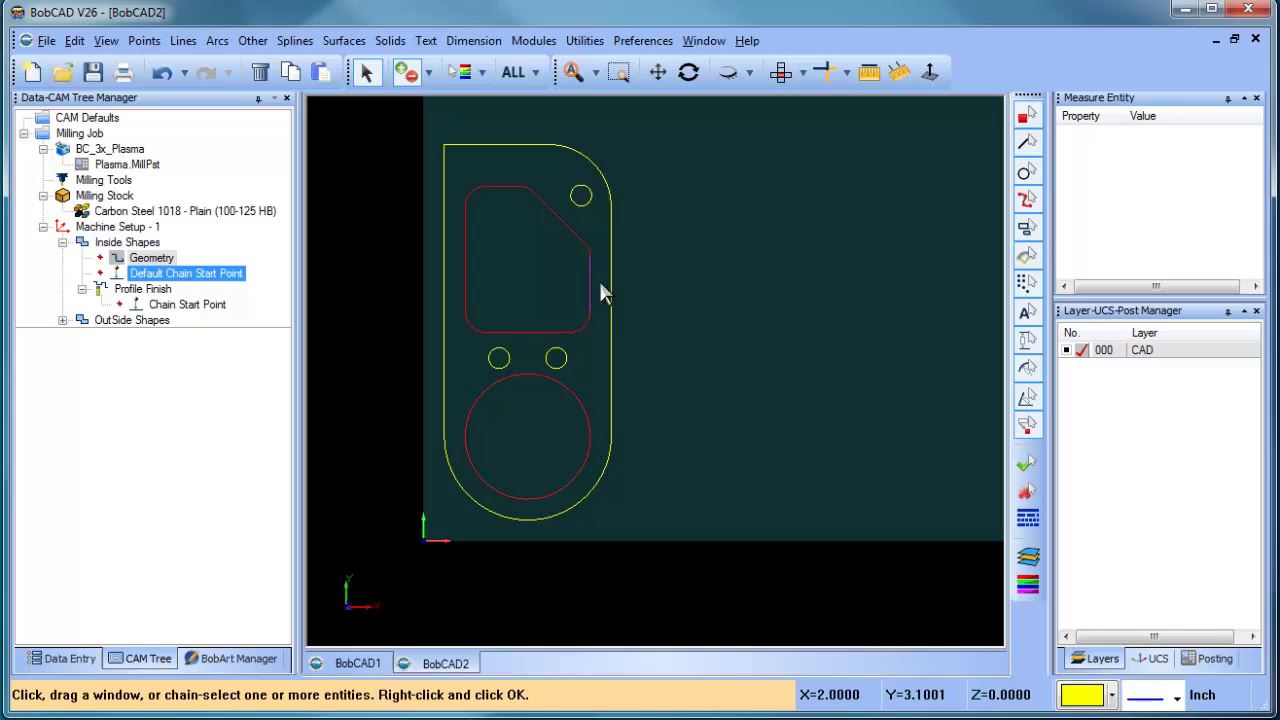
pyautogui.rightClick(760, 280)
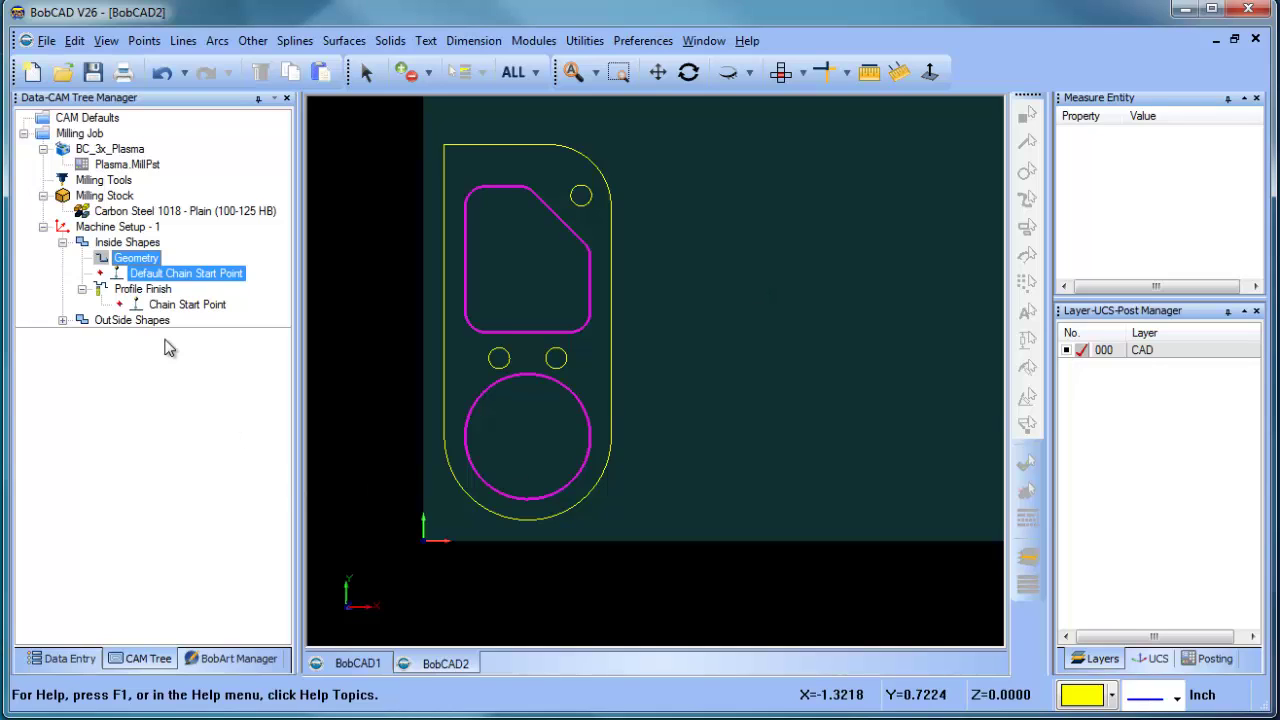
pyautogui.click(165, 290)
pyautogui.click(172, 278)
# Step: Move the Default Chain Start Point to the rounded rectangle's right edge
pyautogui.rightClick(178, 281)
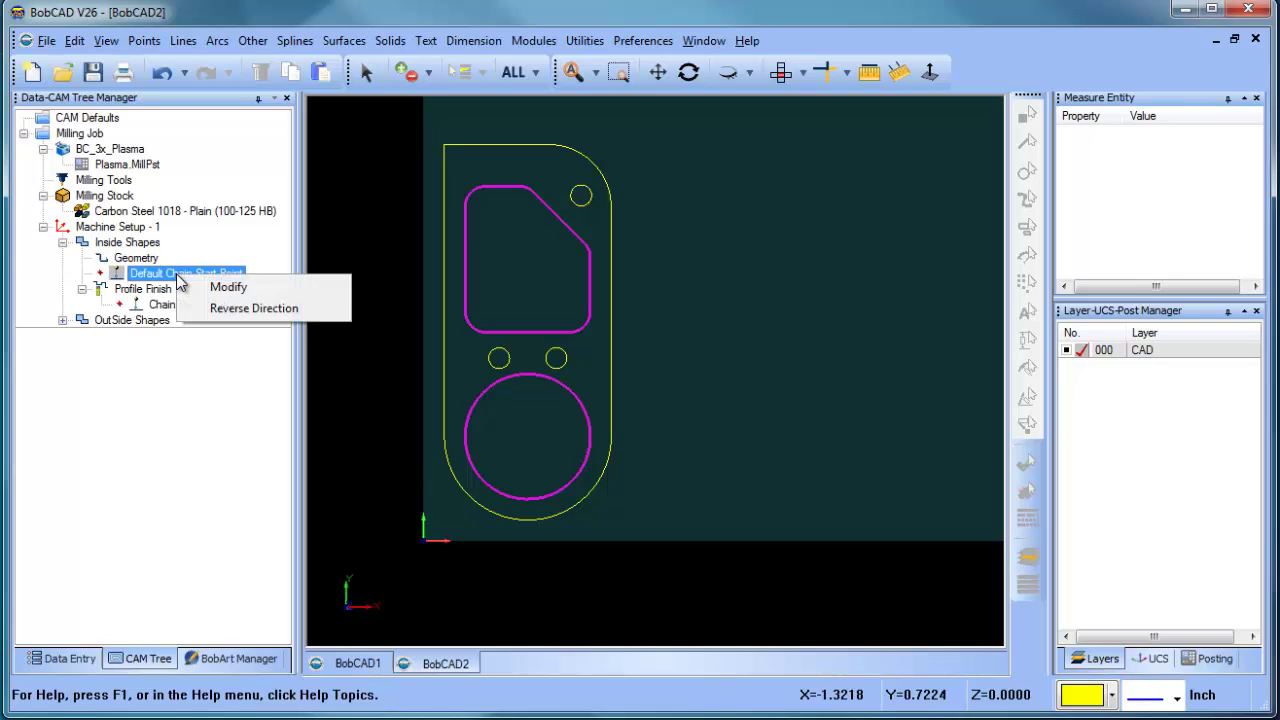
pyautogui.click(237, 289)
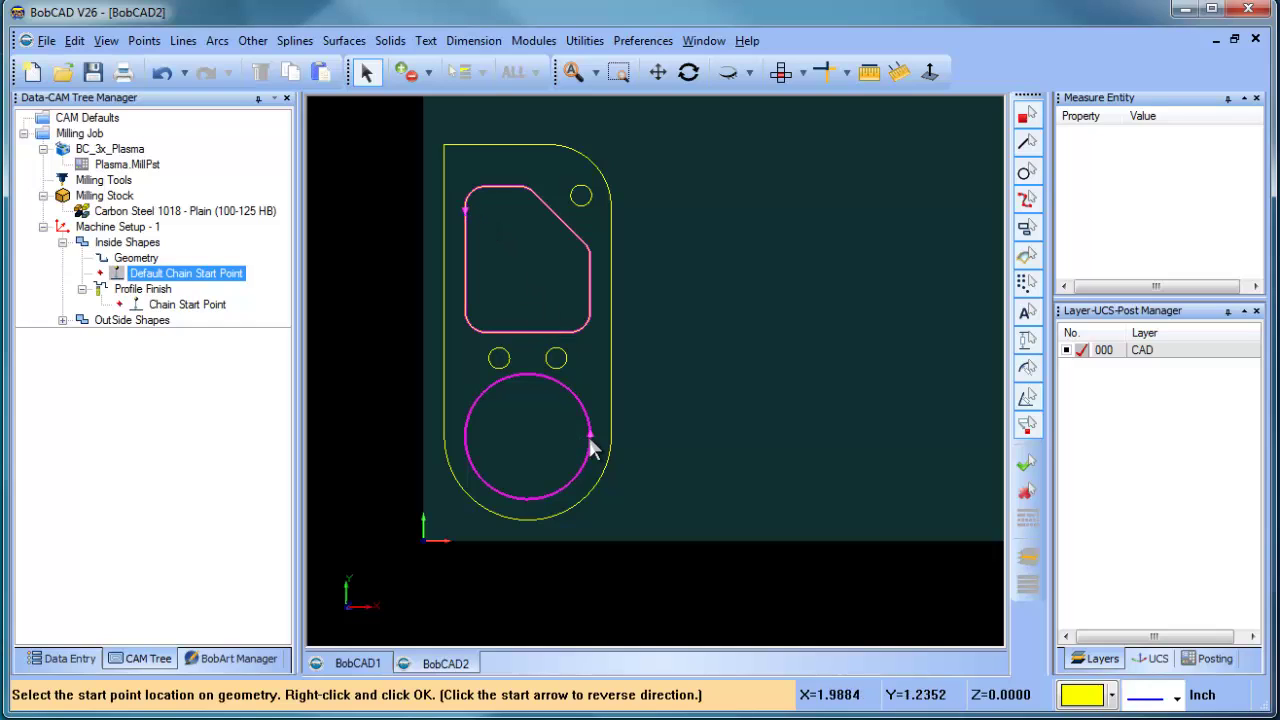
pyautogui.click(590, 284)
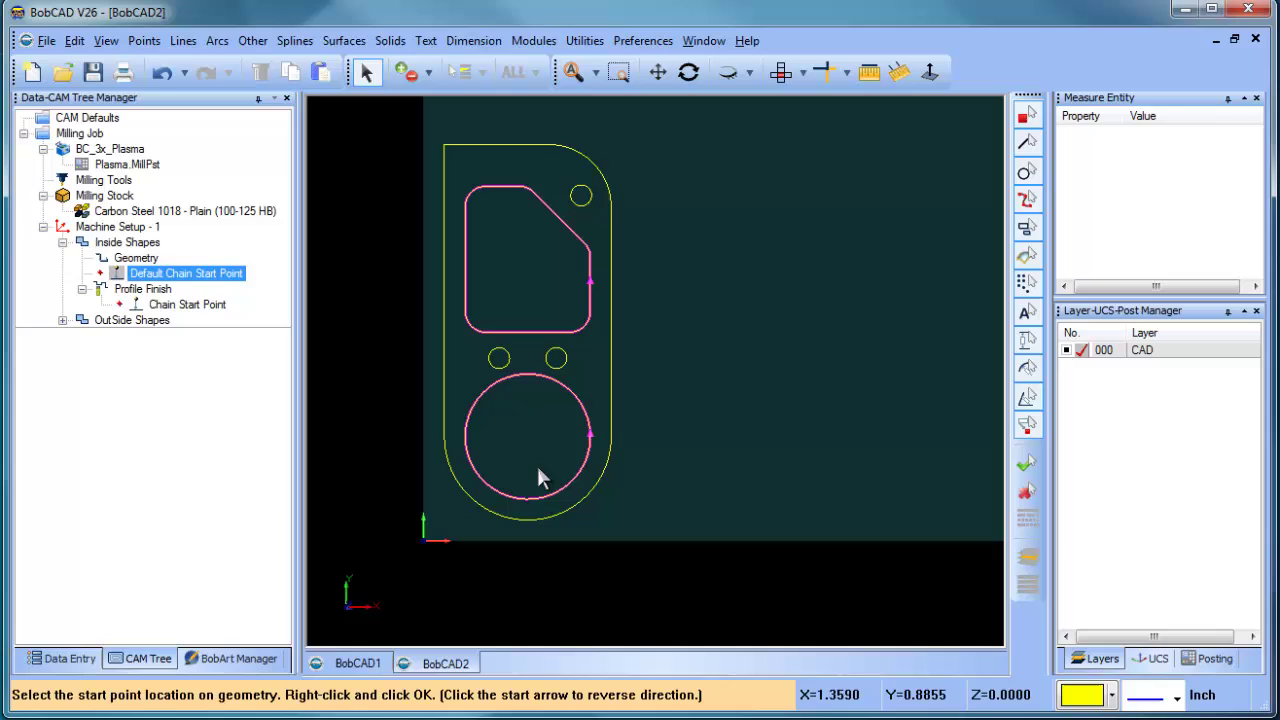
pyautogui.rightClick(757, 350)
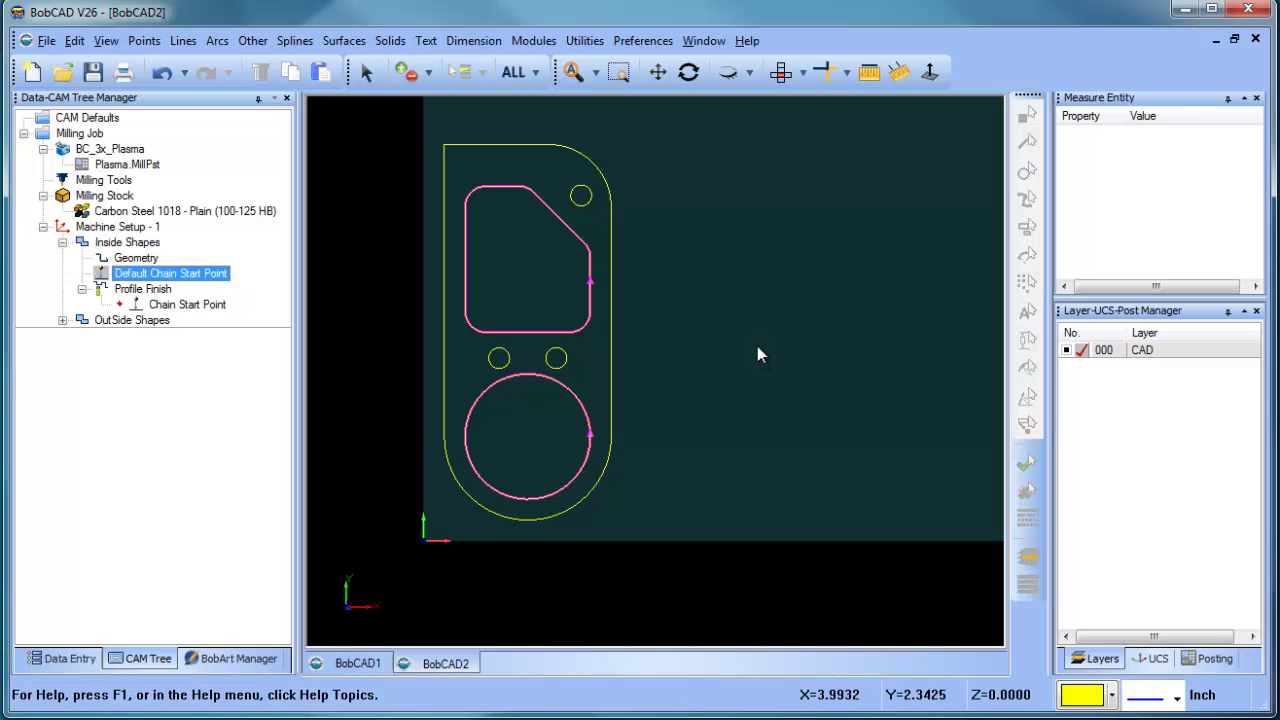
pyautogui.rightClick(150, 291)
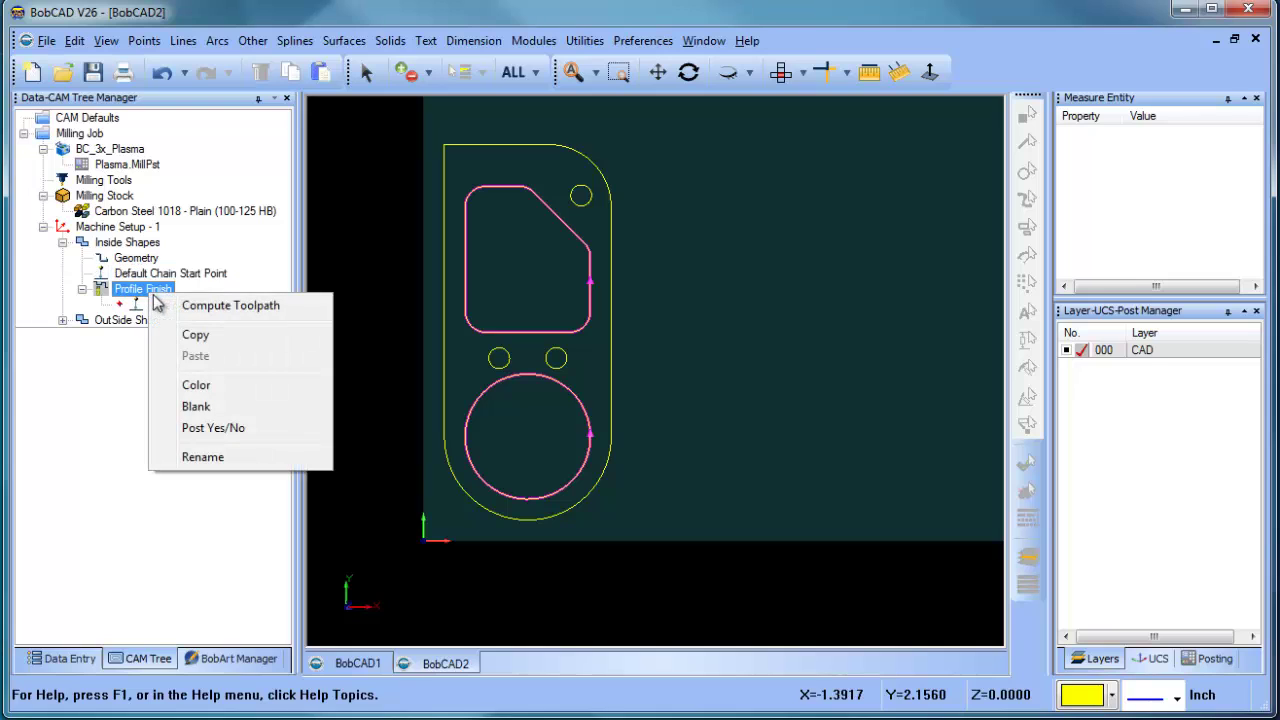
# Step: Compute the Profile Finish toolpath for the Inside Shapes feature
pyautogui.rightClick(135, 245)
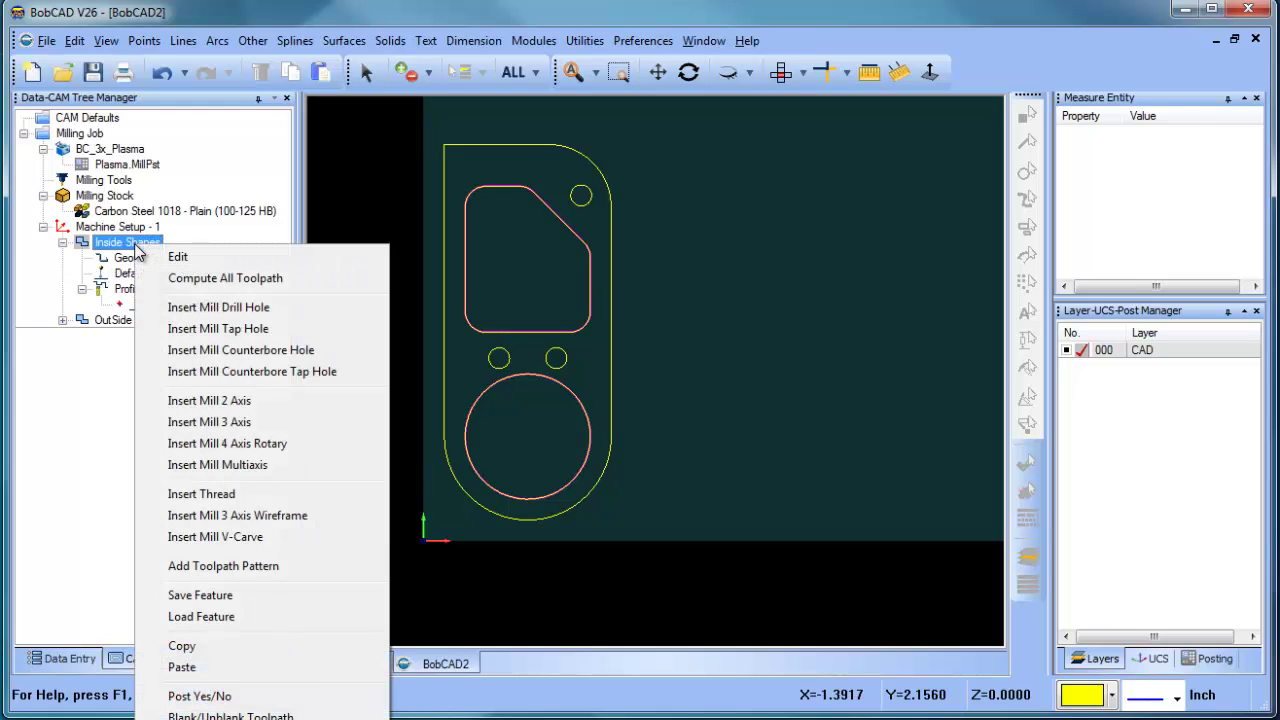
pyautogui.rightClick(116, 290)
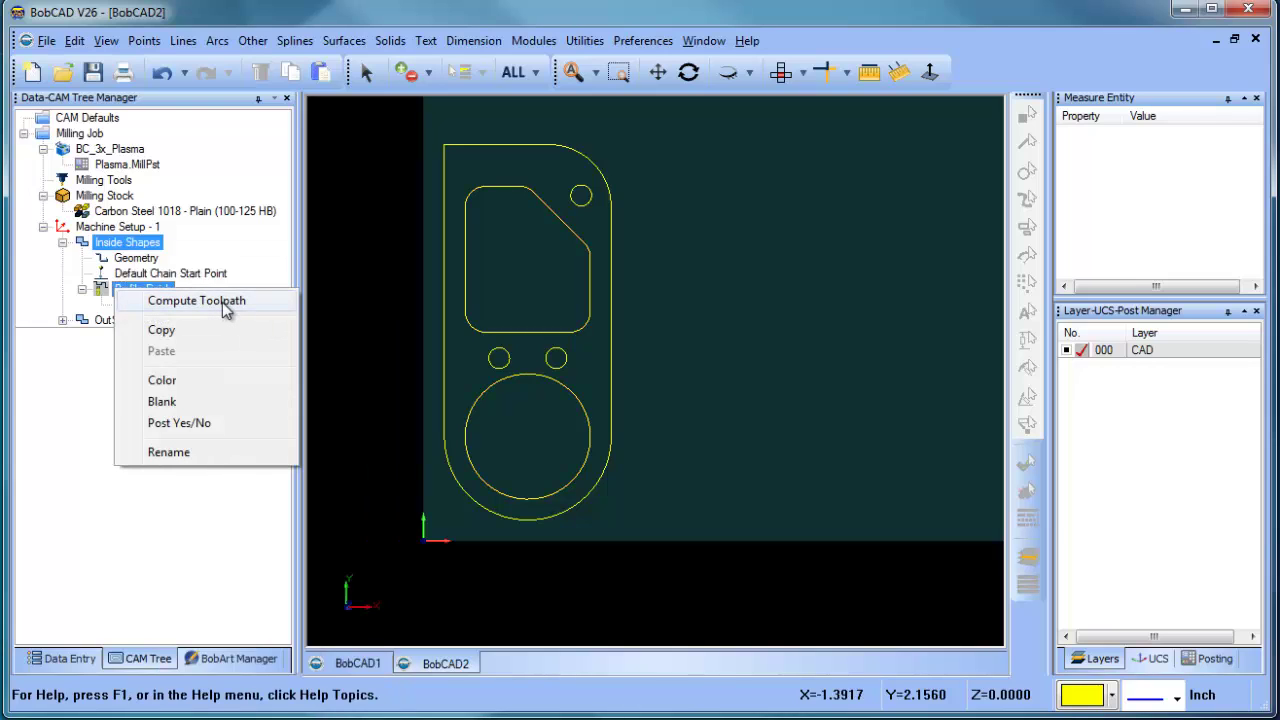
pyautogui.click(222, 302)
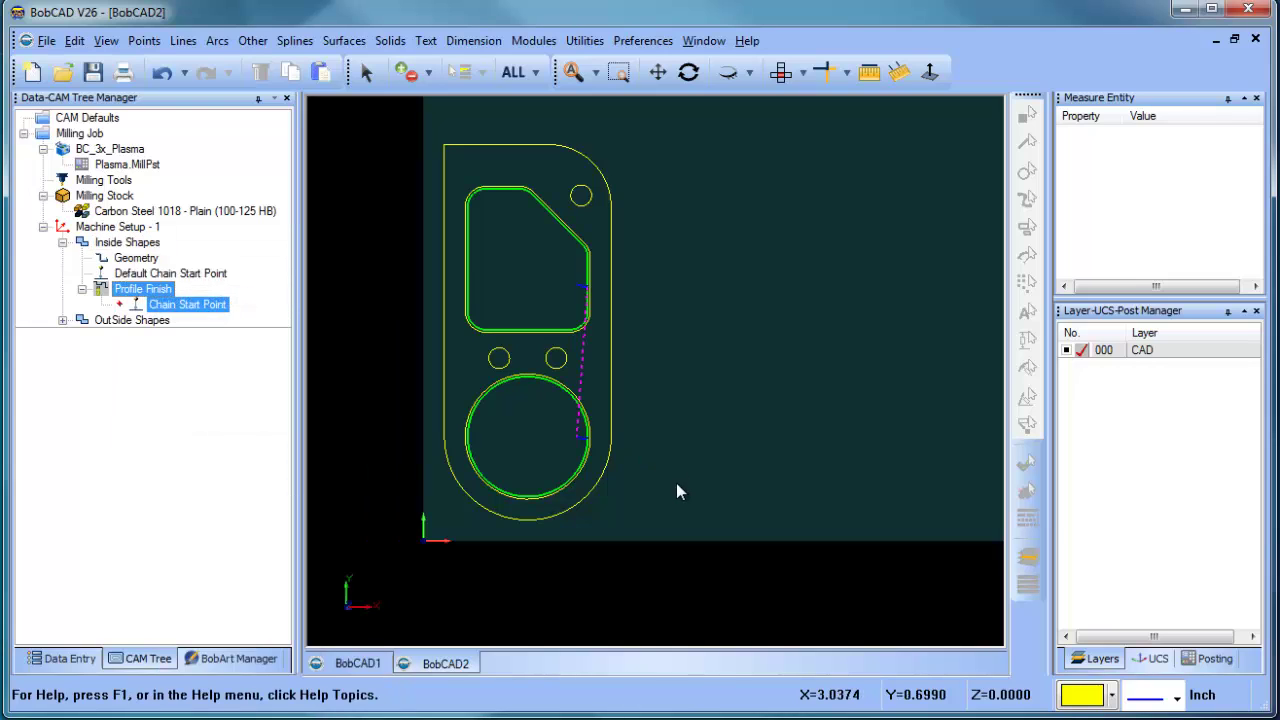
# Step: Zoom and orbit to inspect the leads in 3D, then return to the top view
pyautogui.scroll(6, 632, 398)
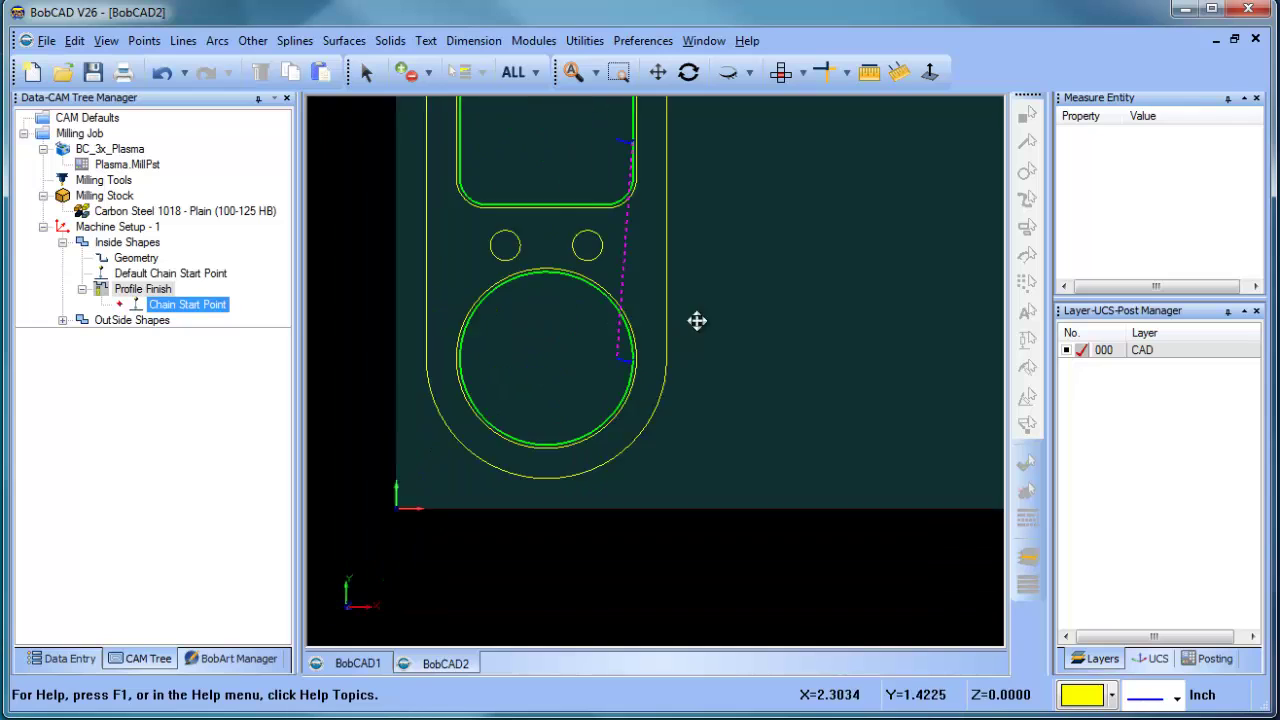
pyautogui.scroll(4, 697, 320)
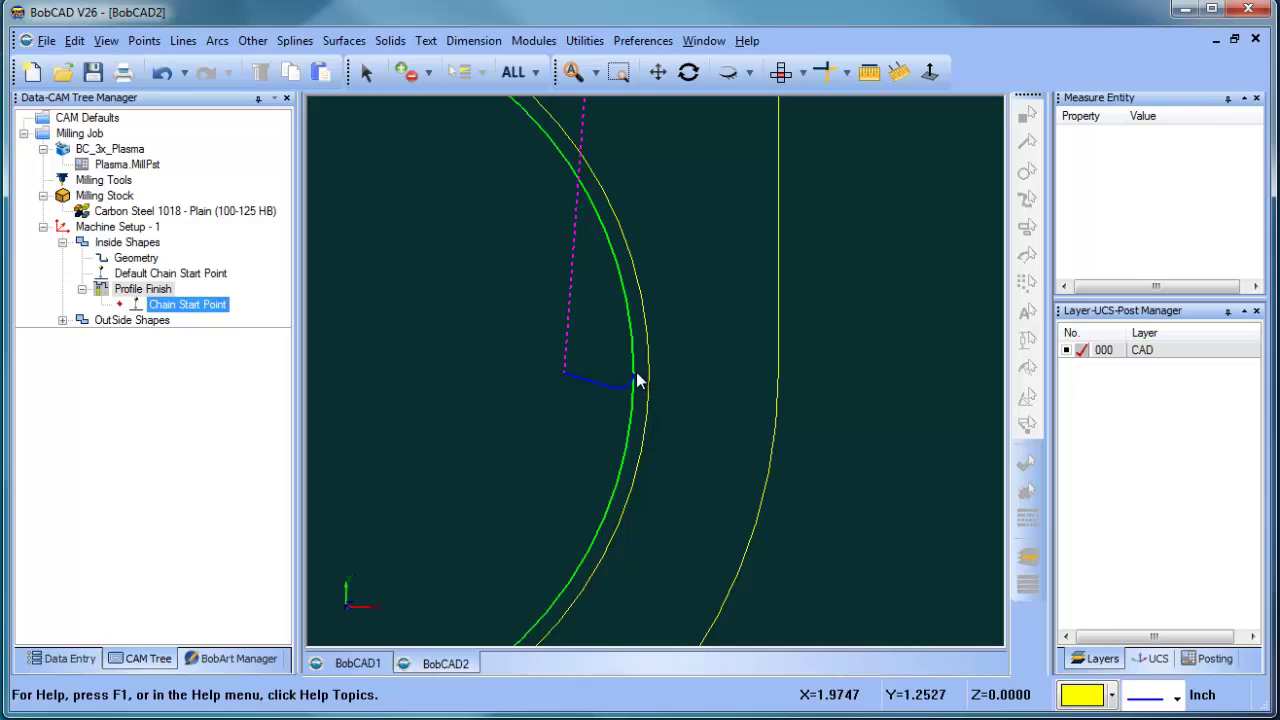
pyautogui.moveTo(771, 434); pyautogui.dragTo(563, 588, button='middle')
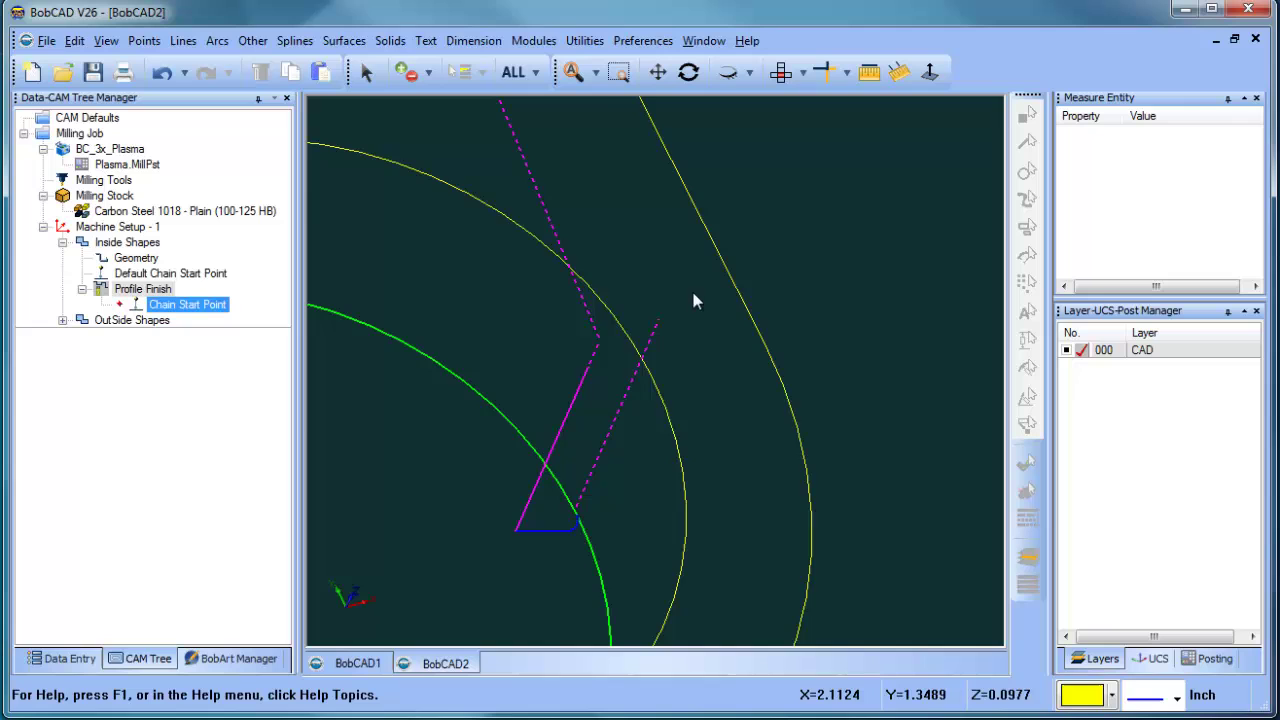
pyautogui.scroll(-3, 665, 316)
pyautogui.scroll(-2, 724, 353)
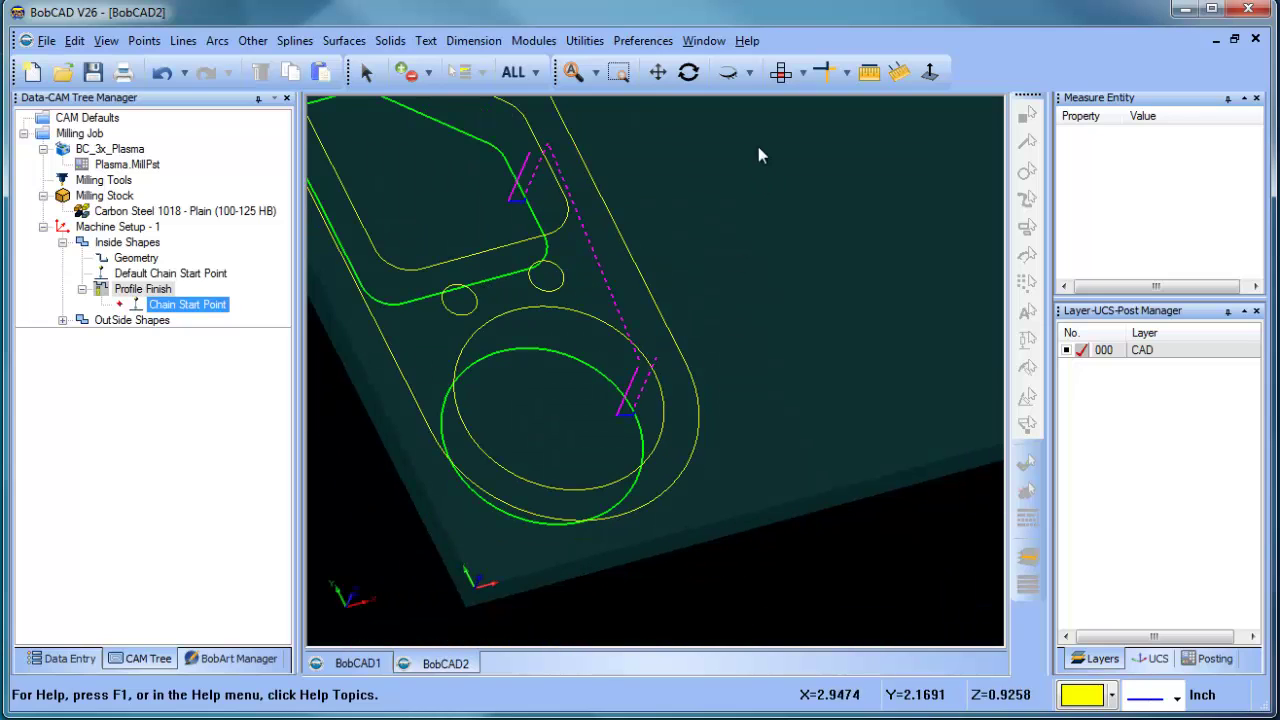
pyautogui.click(781, 72)
pyautogui.scroll(-3, 677, 251)
pyautogui.moveTo(663, 391); pyautogui.dragTo(671, 377, button='middle')
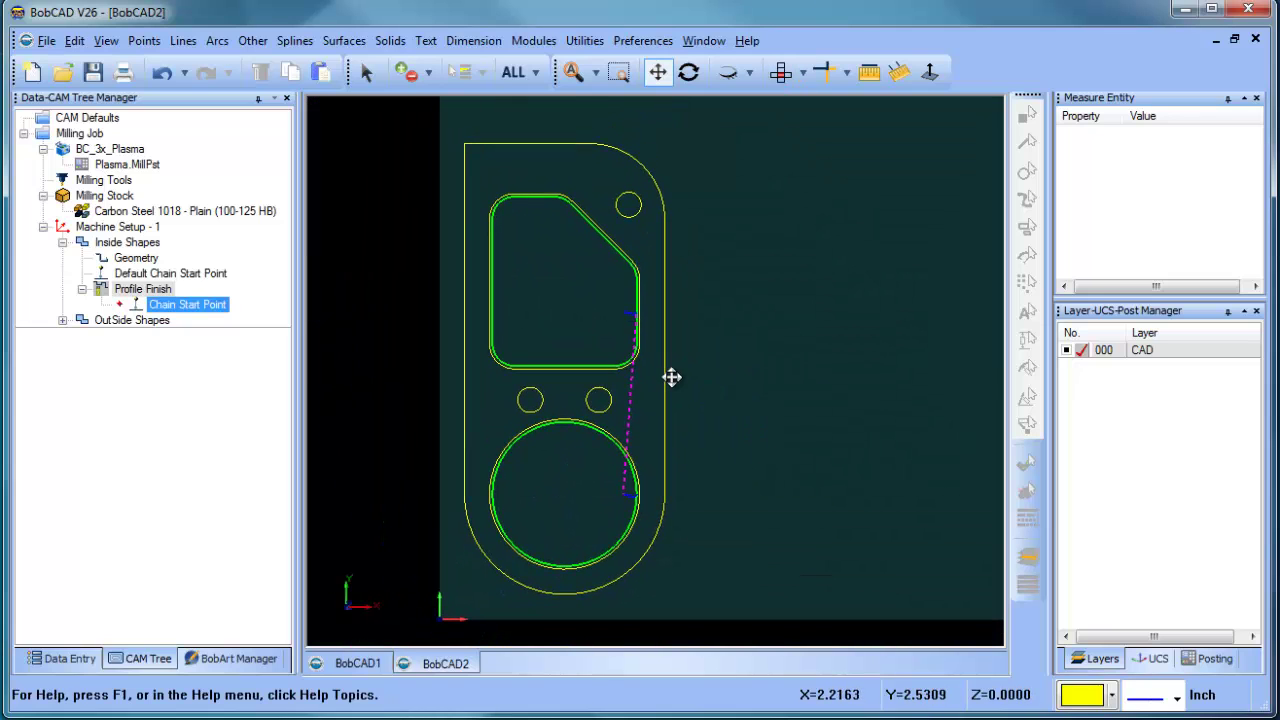
pyautogui.click(137, 290)
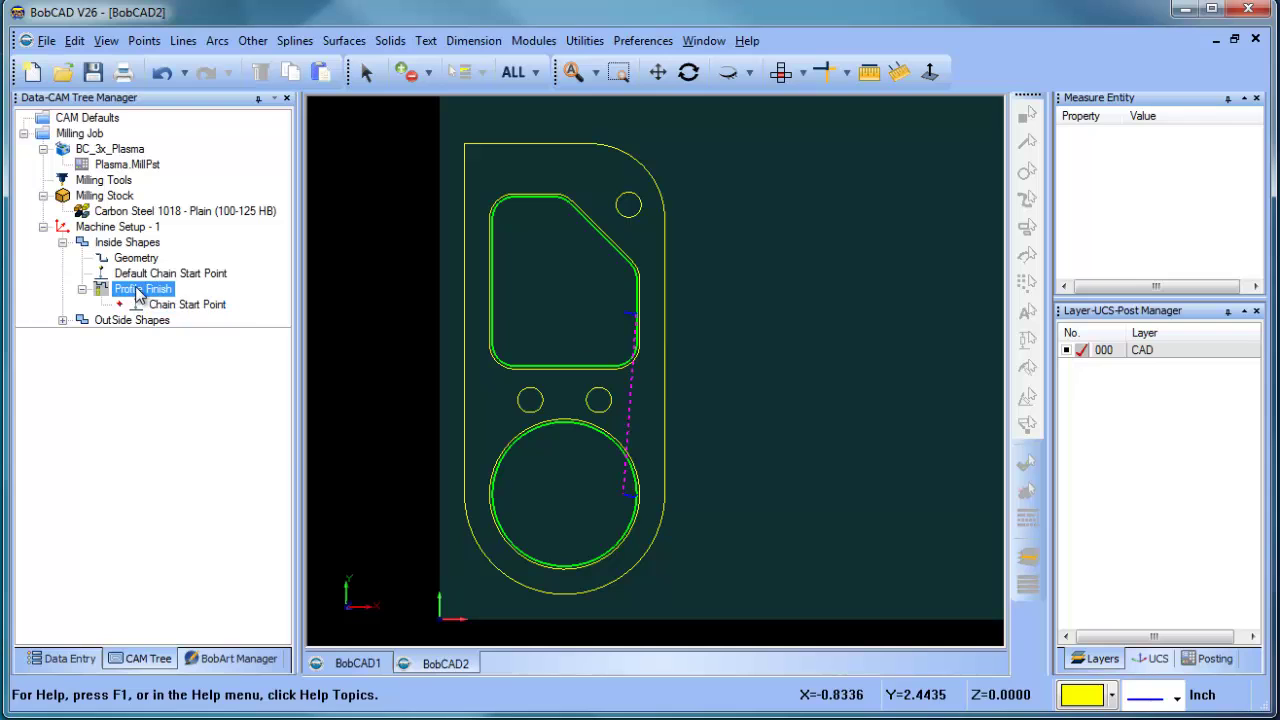
# Step: Add a 2-axis operation to Inside Shapes and show its 0.0600-diameter air plasma tool
pyautogui.rightClick(137, 290)
pyautogui.click(128, 242)
pyautogui.rightClick(137, 243)
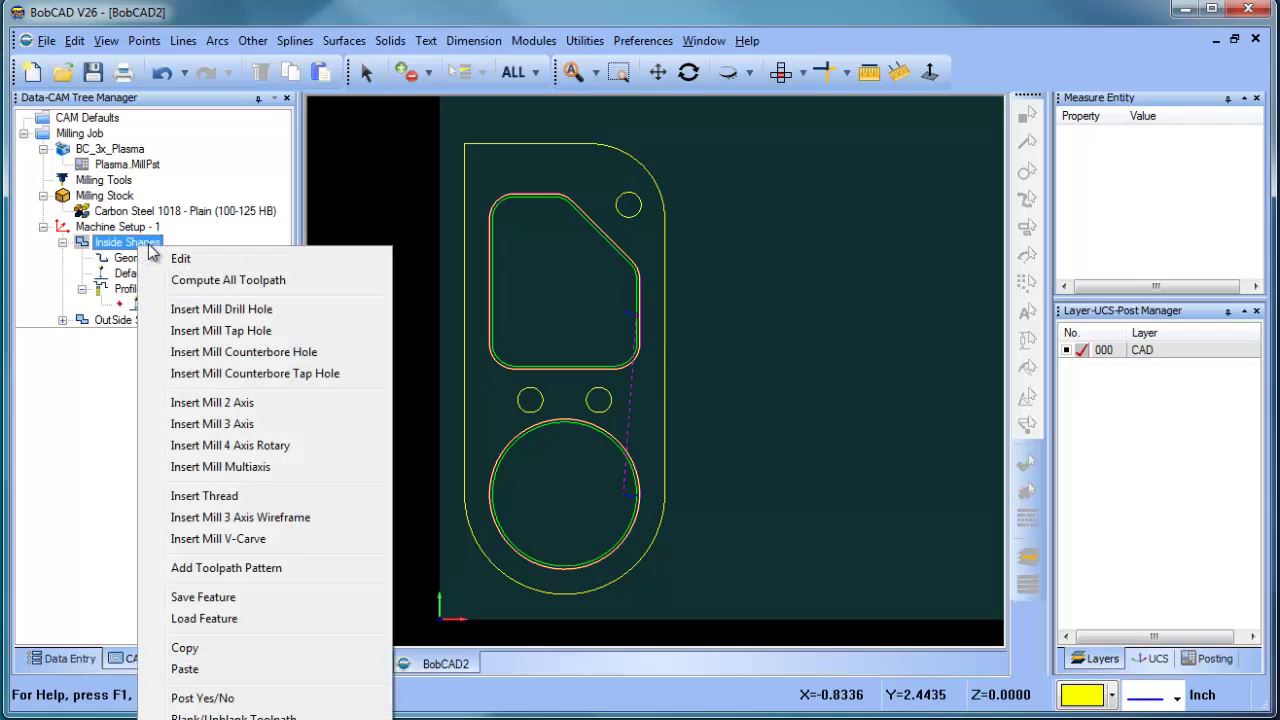
pyautogui.click(225, 258)
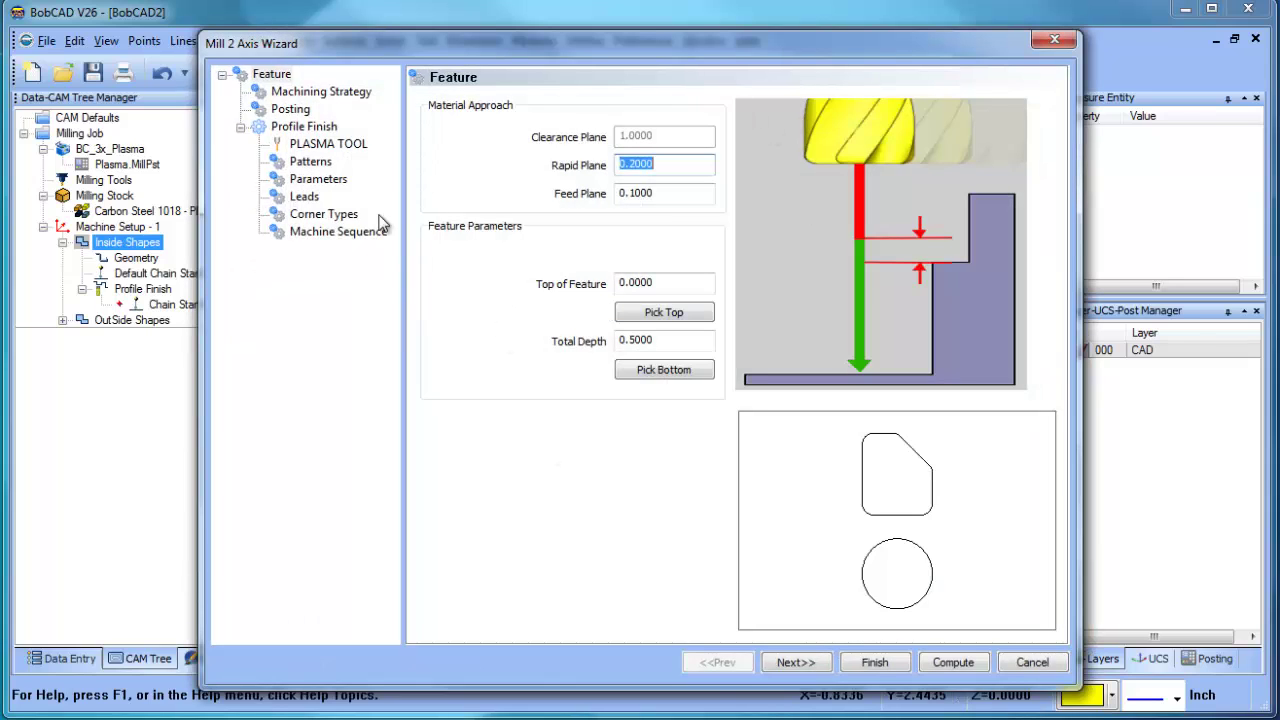
pyautogui.click(320, 147)
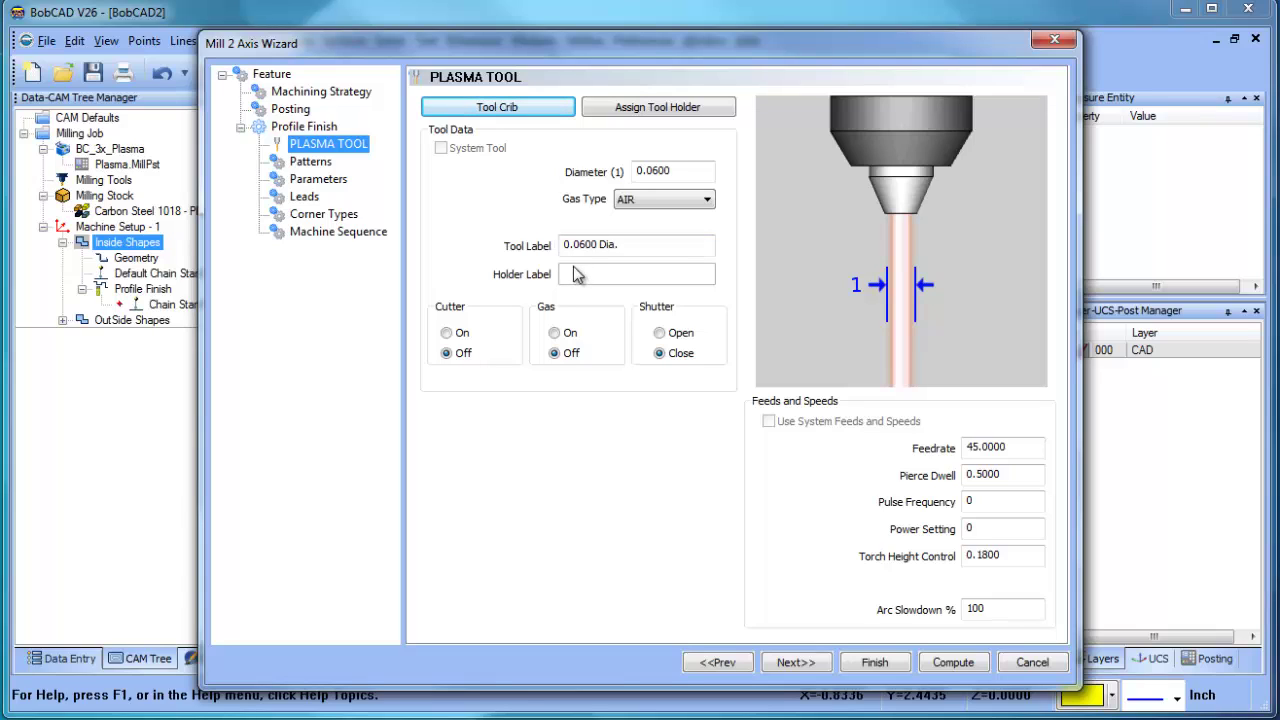
pyautogui.moveTo(1035, 447); pyautogui.dragTo(771, 446)
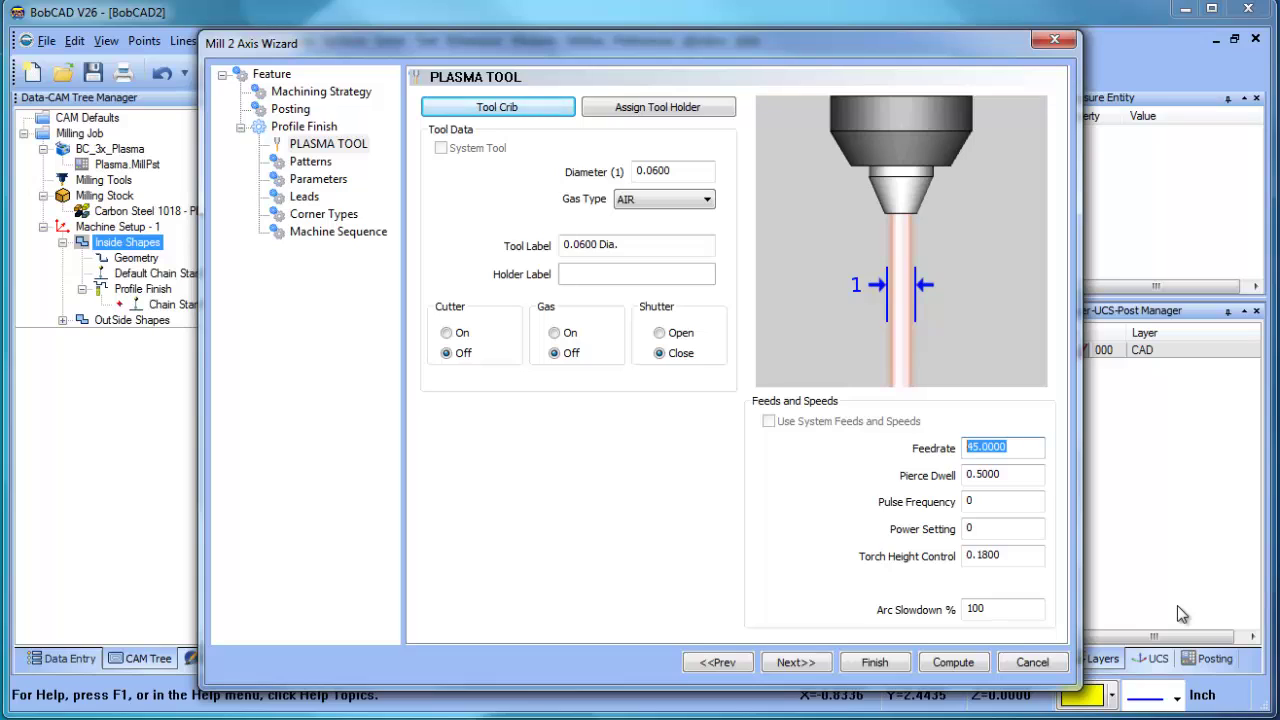
pyautogui.press('Tab')
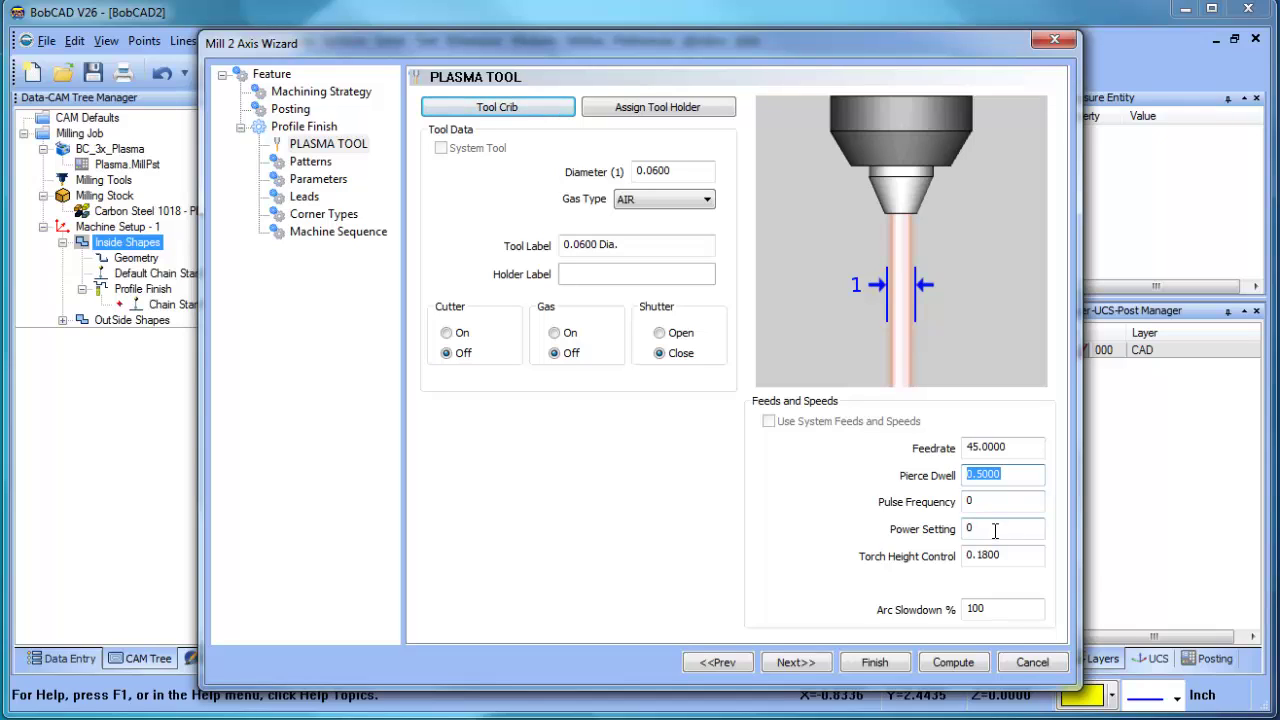
pyautogui.click(1038, 556)
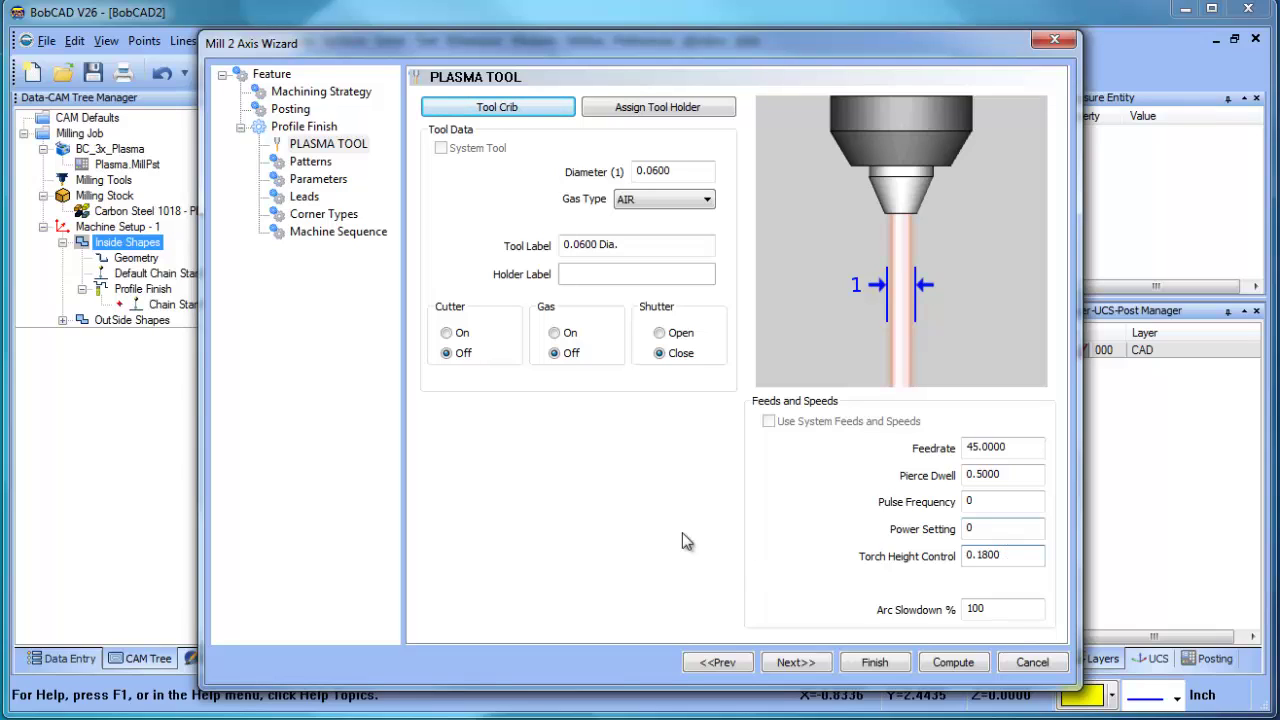
# Step: Show the Leads page with blend lead-in of 0.1000 length and 0.0300 radius
pyautogui.click(305, 198)
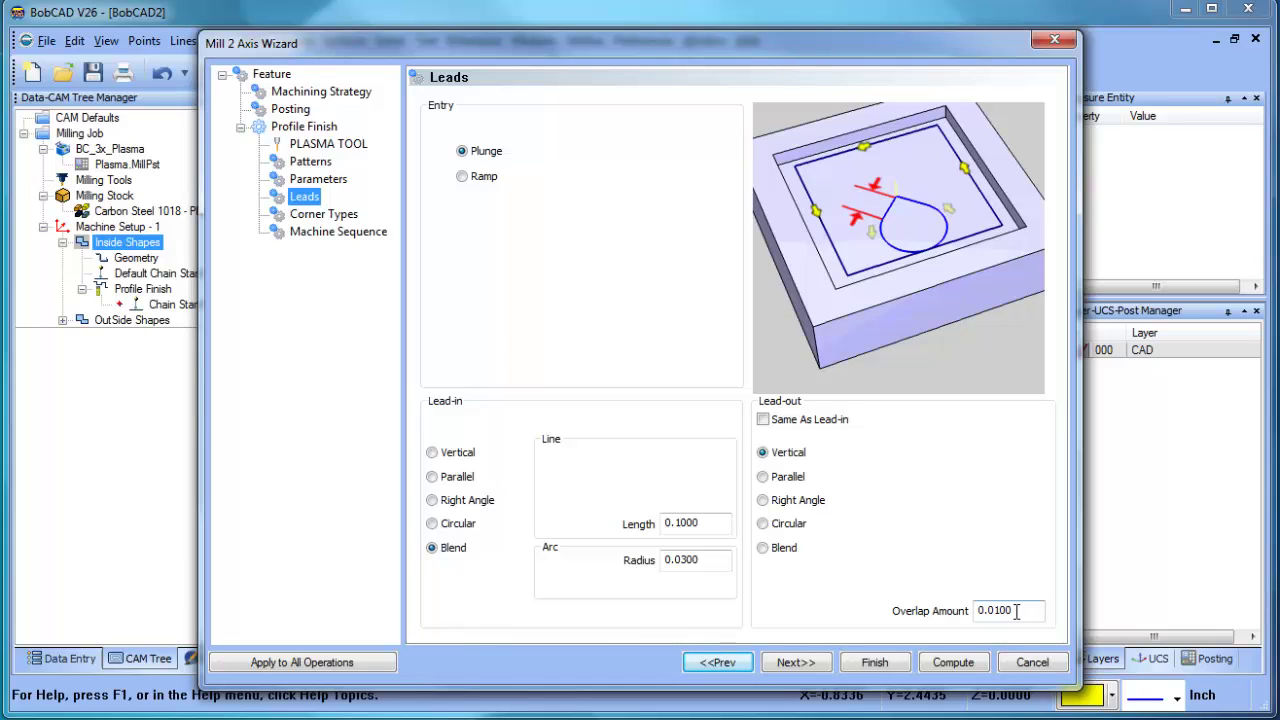
# Step: Finish the inside-shapes operation and expand the OutSide Shapes feature in the tree
pyautogui.click(874, 662)
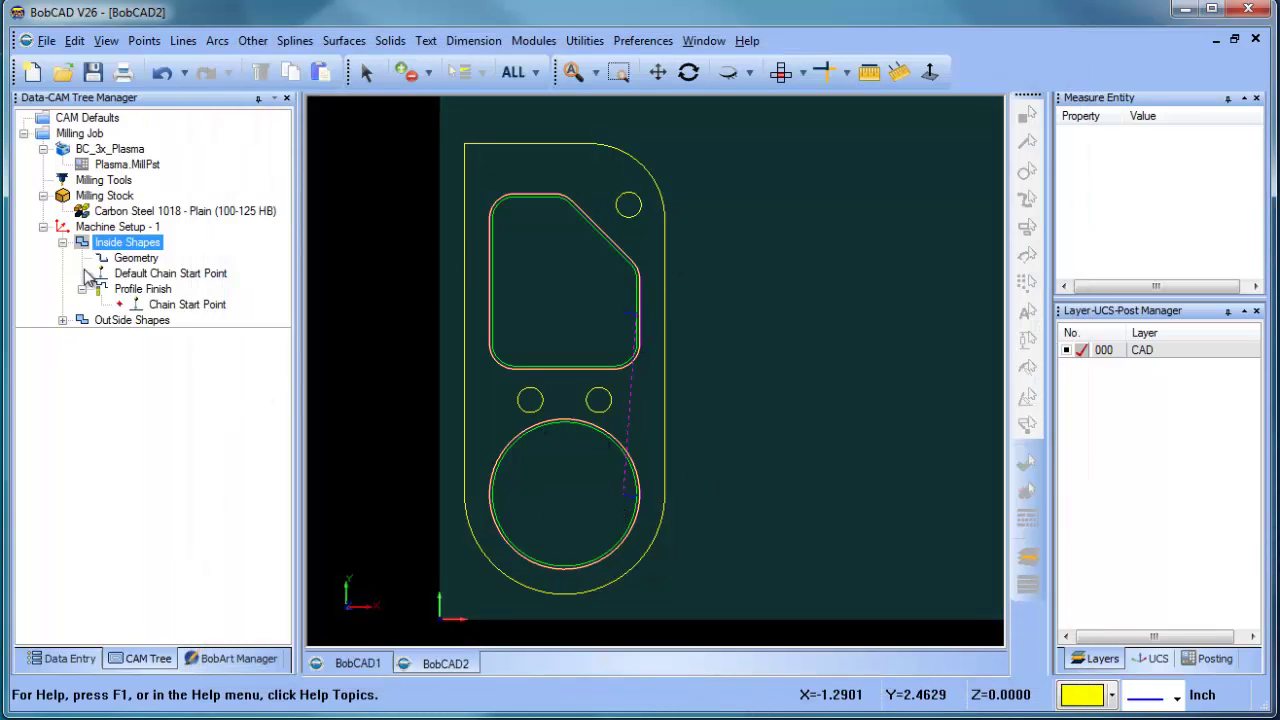
pyautogui.click(110, 226)
pyautogui.click(62, 242)
pyautogui.click(62, 258)
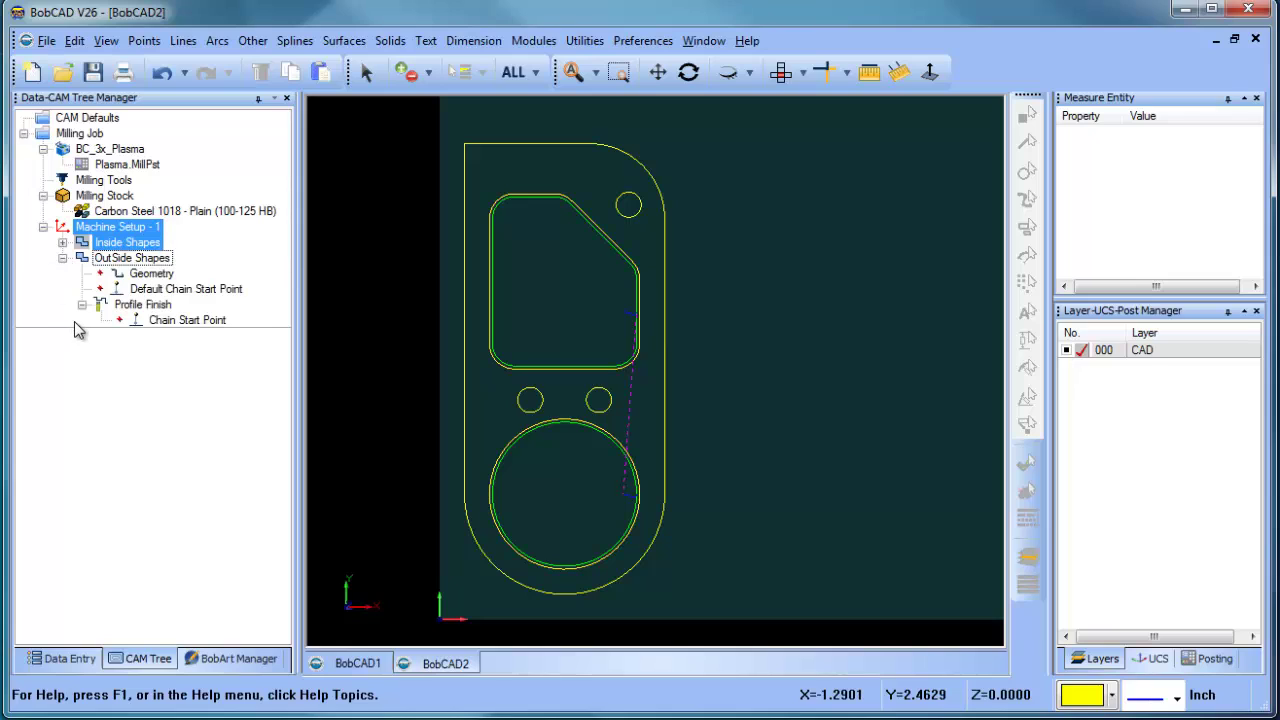
pyautogui.click(136, 306)
# Step: Reselect the OutSide Shapes geometry as the part's outer profile chain
pyautogui.click(151, 274)
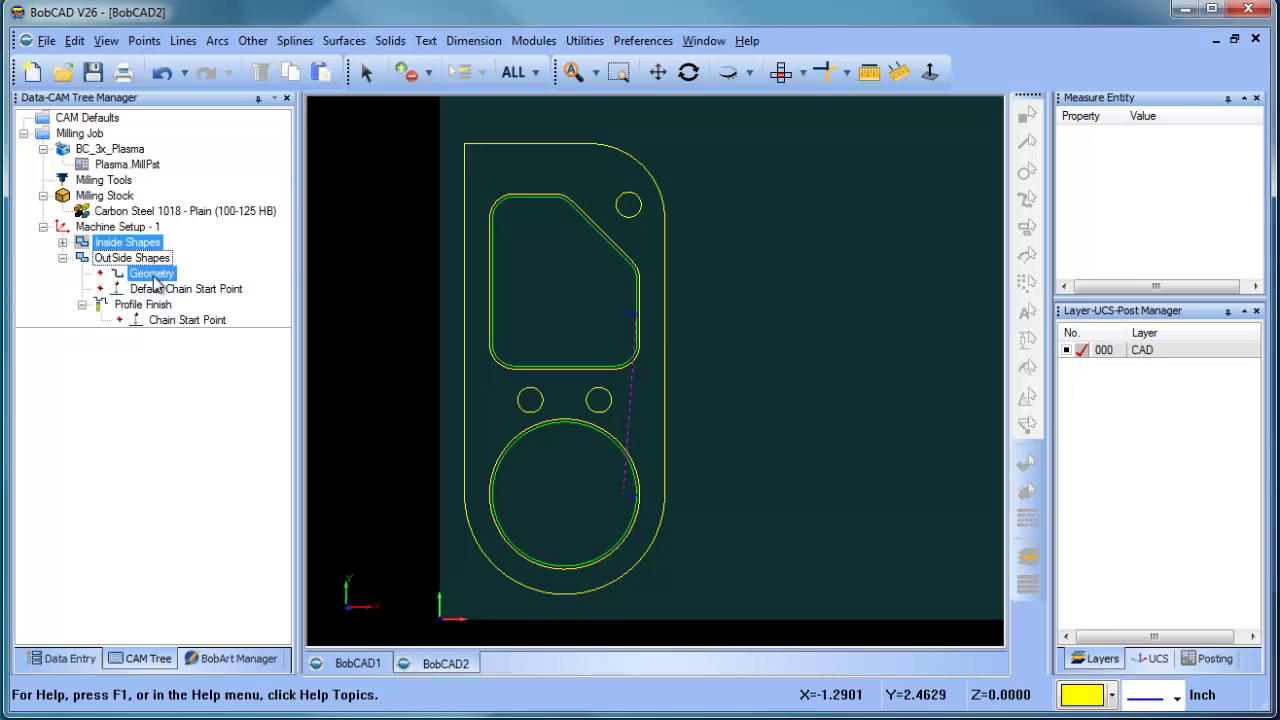
pyautogui.rightClick(154, 278)
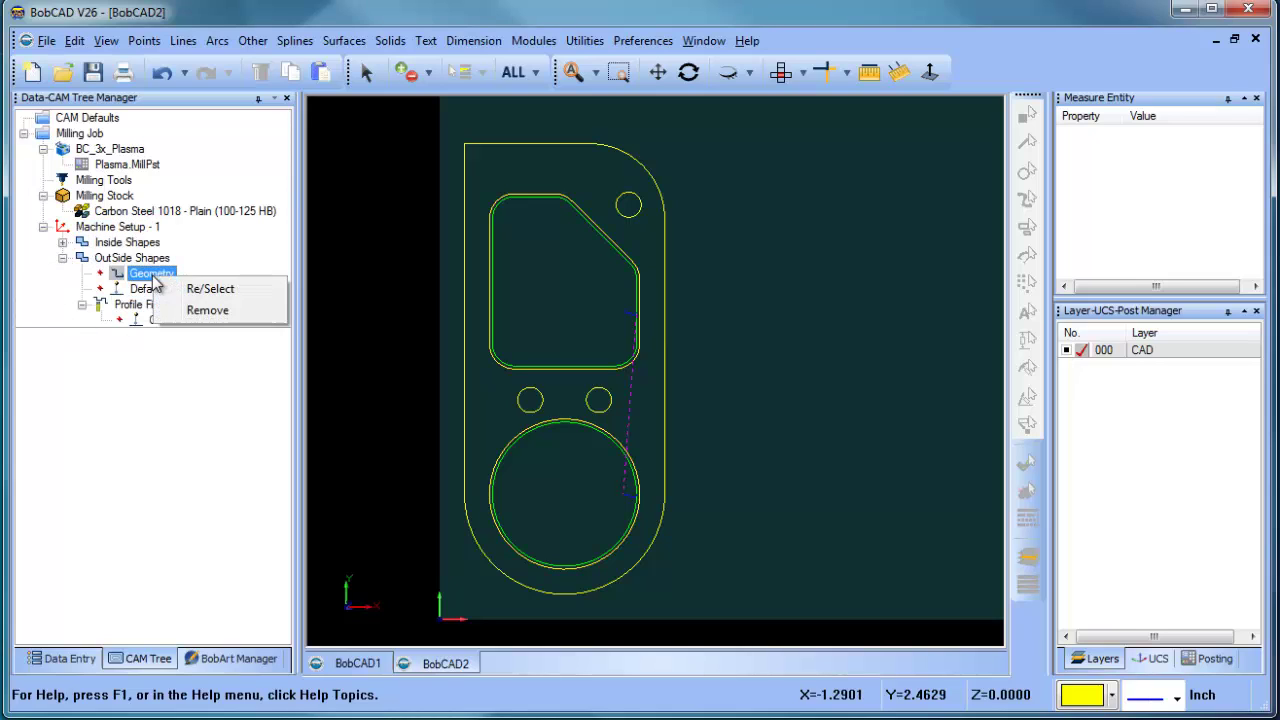
pyautogui.click(214, 288)
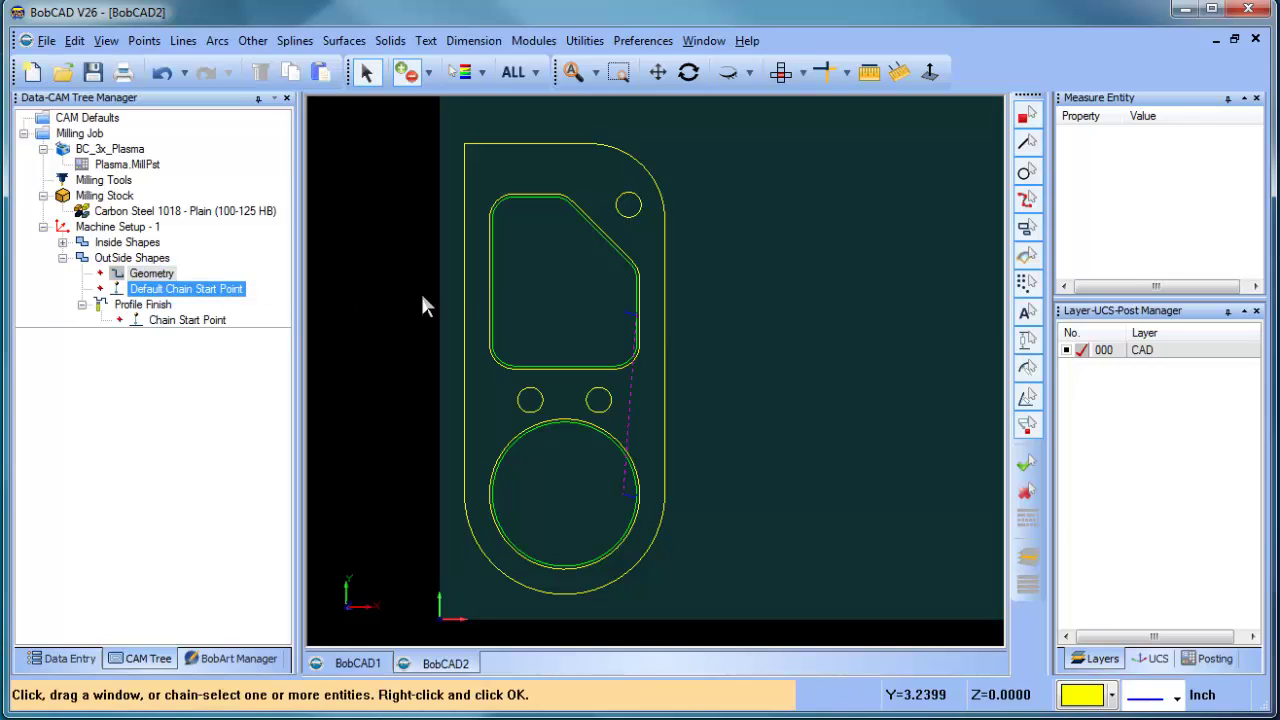
pyautogui.click(466, 206)
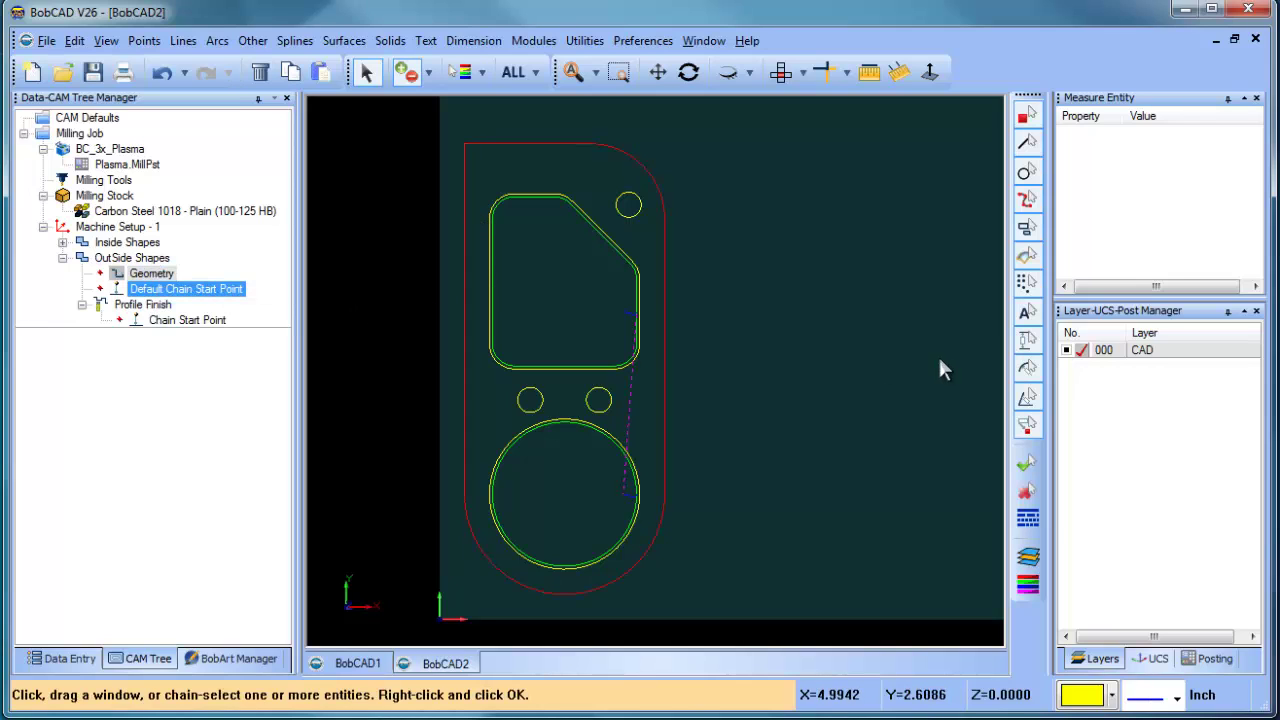
pyautogui.rightClick(882, 345)
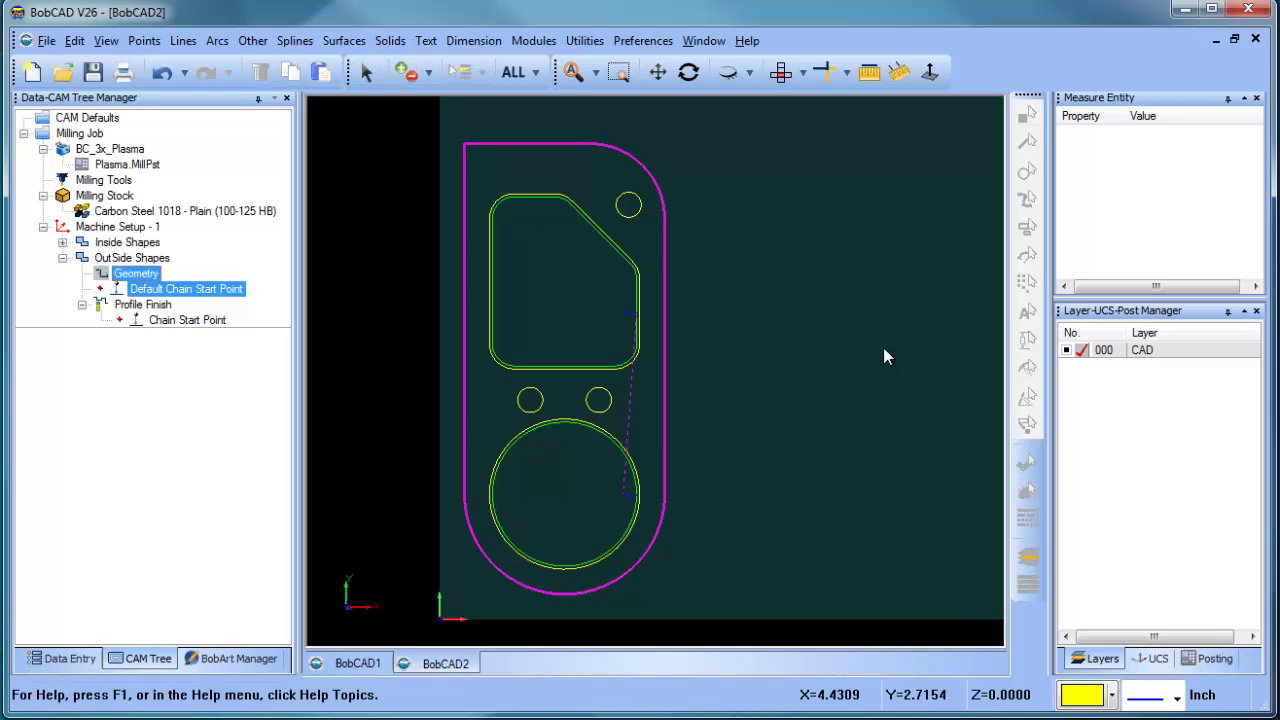
# Step: Reverse the outer profile's cutting direction by modifying its chain start point
pyautogui.rightClick(157, 290)
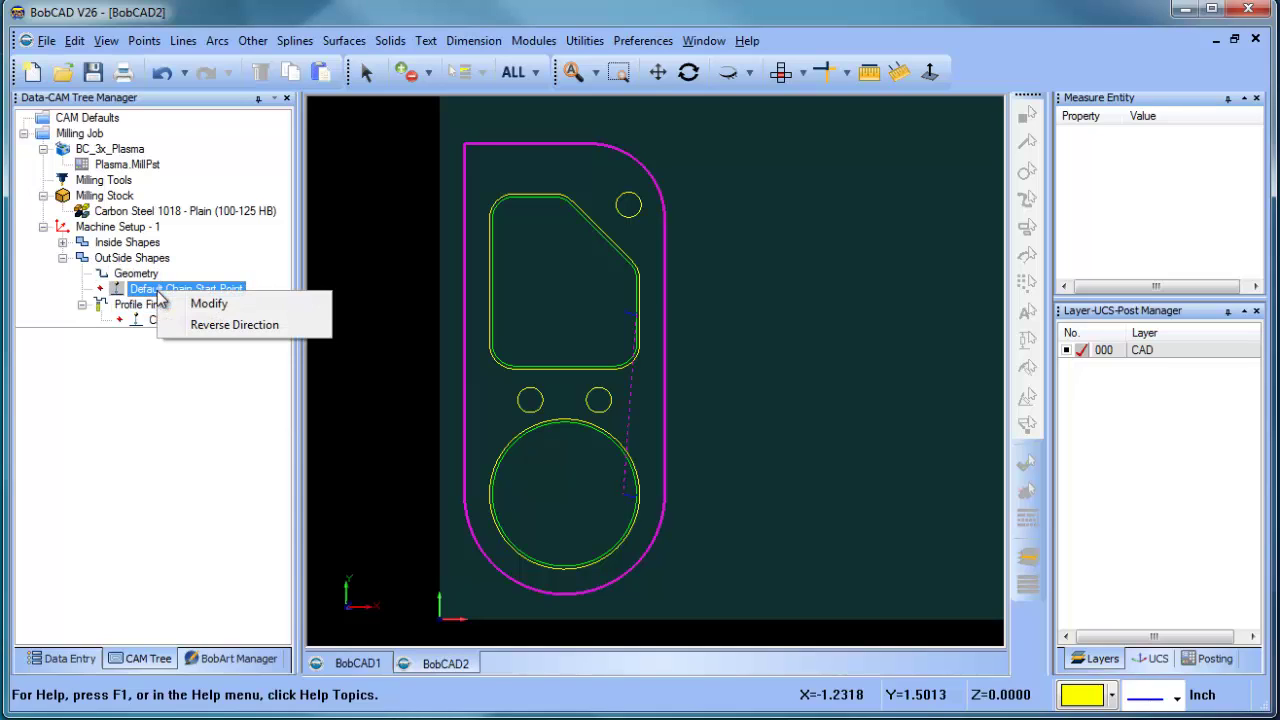
pyautogui.click(210, 304)
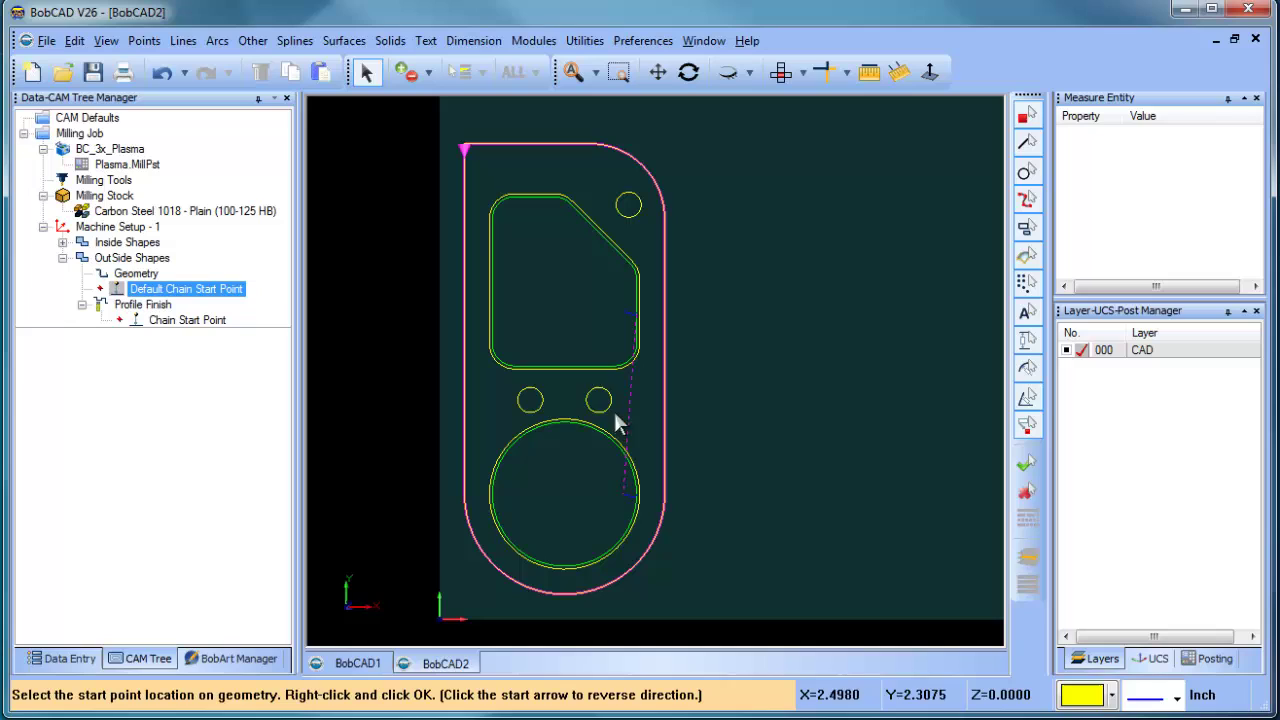
pyautogui.click(463, 150)
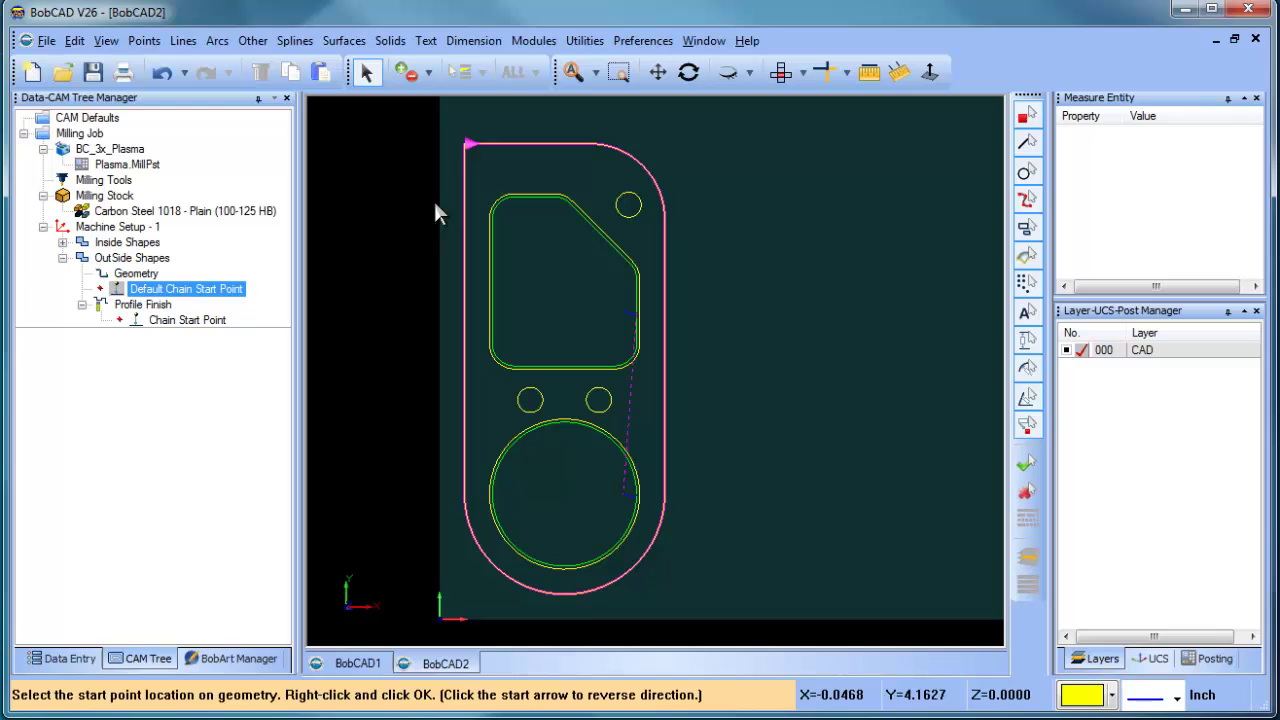
pyautogui.rightClick(435, 211)
# Step: Compute the OutSide Shapes toolpath around the outer outline and reposition the view
pyautogui.click(155, 306)
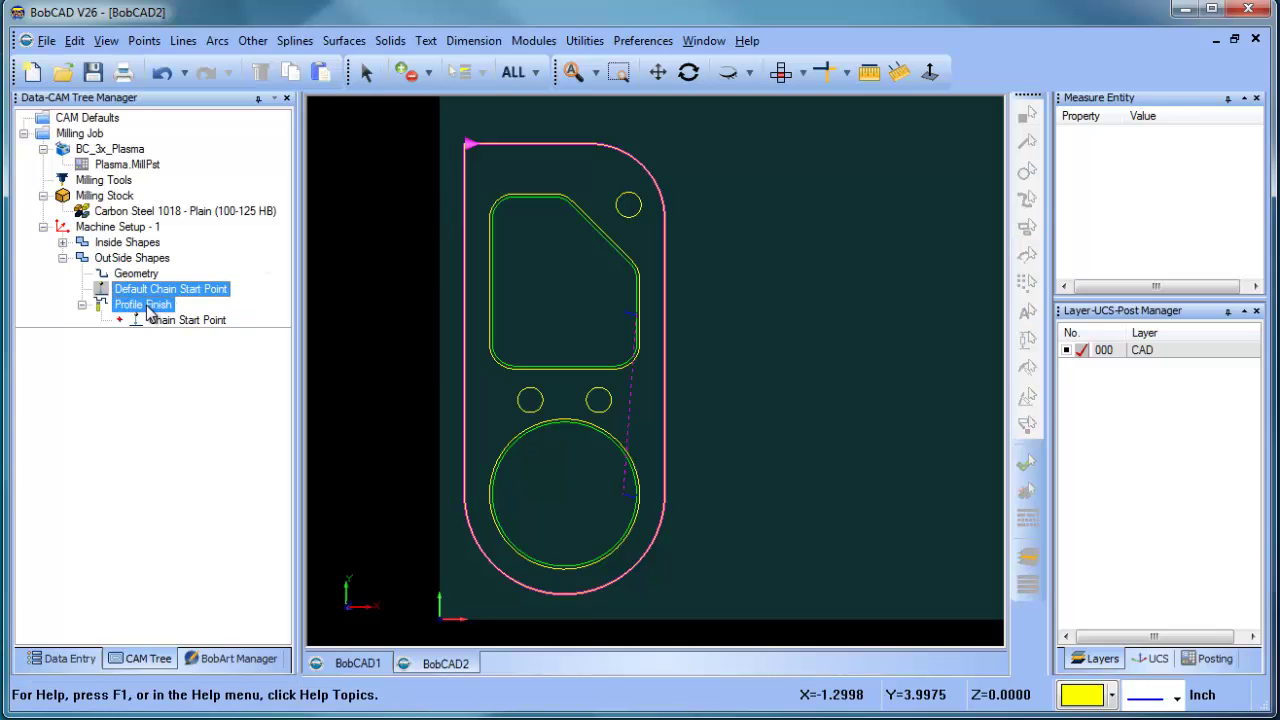
pyautogui.click(139, 263)
pyautogui.rightClick(139, 262)
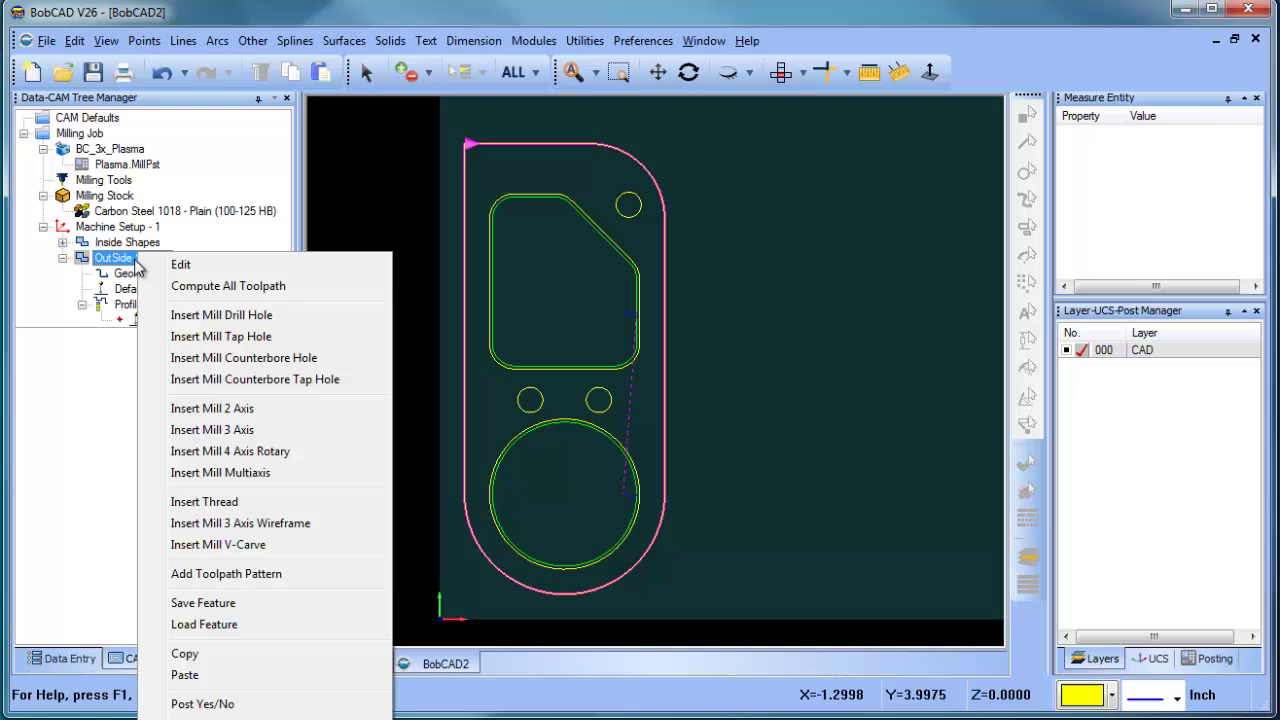
pyautogui.click(230, 286)
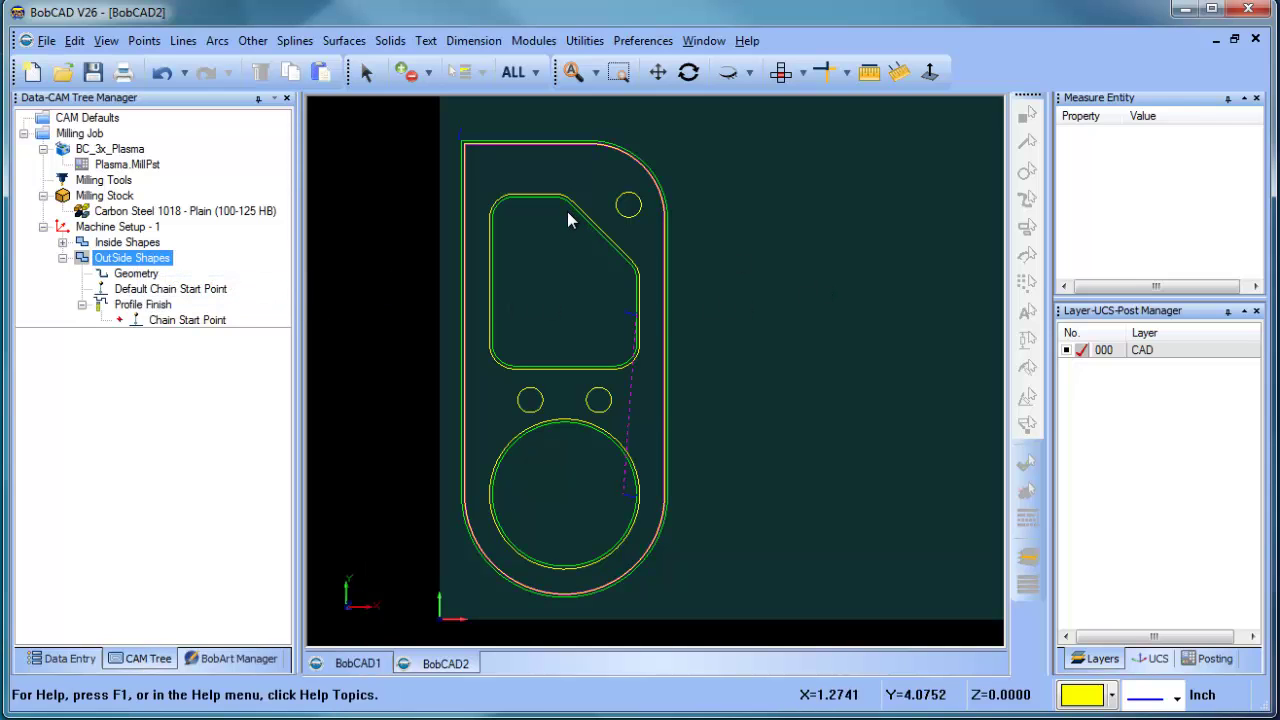
pyautogui.moveTo(522, 238); pyautogui.dragTo(620, 403, button='middle')
pyautogui.scroll(6, 556, 333)
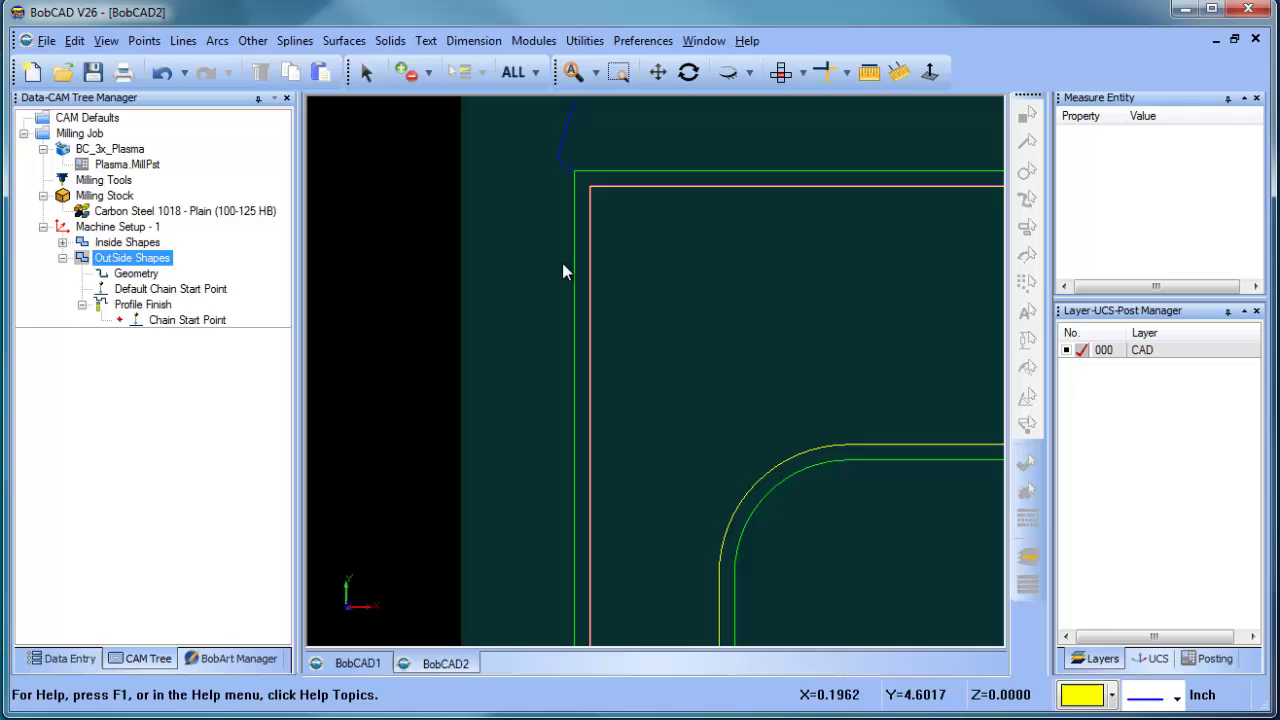
# Step: Set the outside profile's lead-in and lead-out to Parallel with 0 overlap amount
pyautogui.rightClick(145, 264)
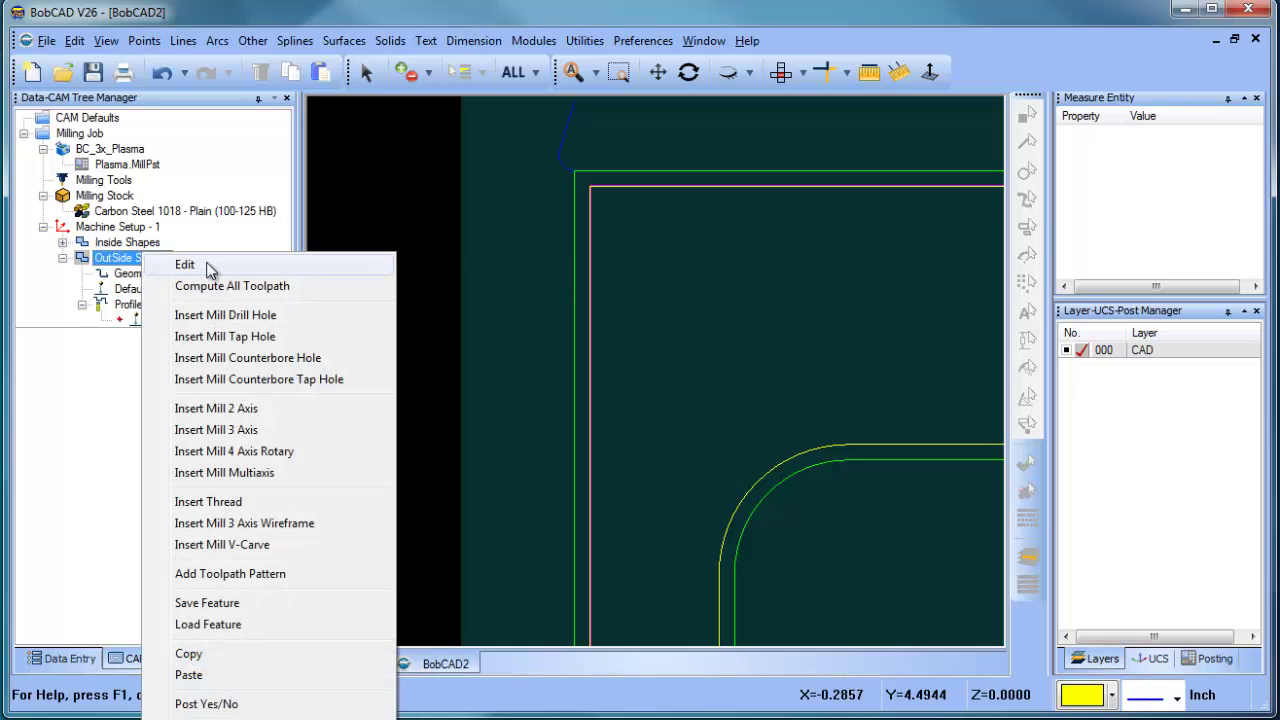
pyautogui.click(208, 268)
pyautogui.click(303, 198)
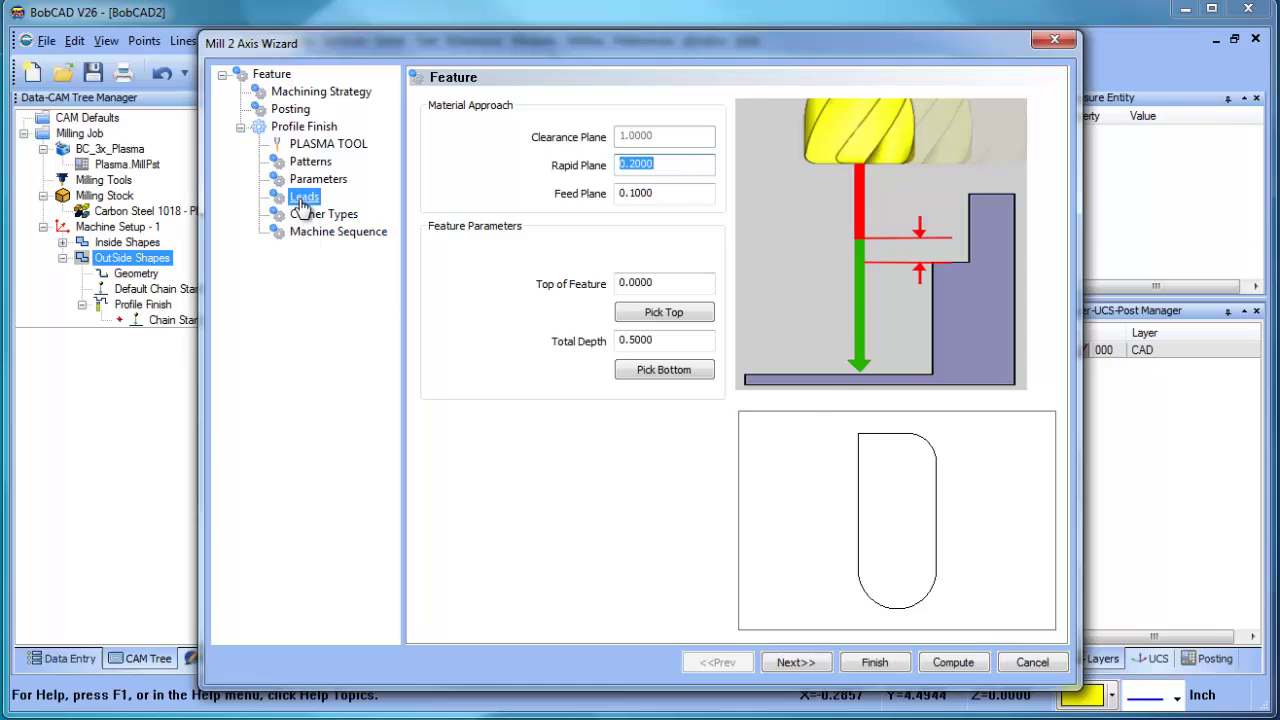
pyautogui.click(433, 477)
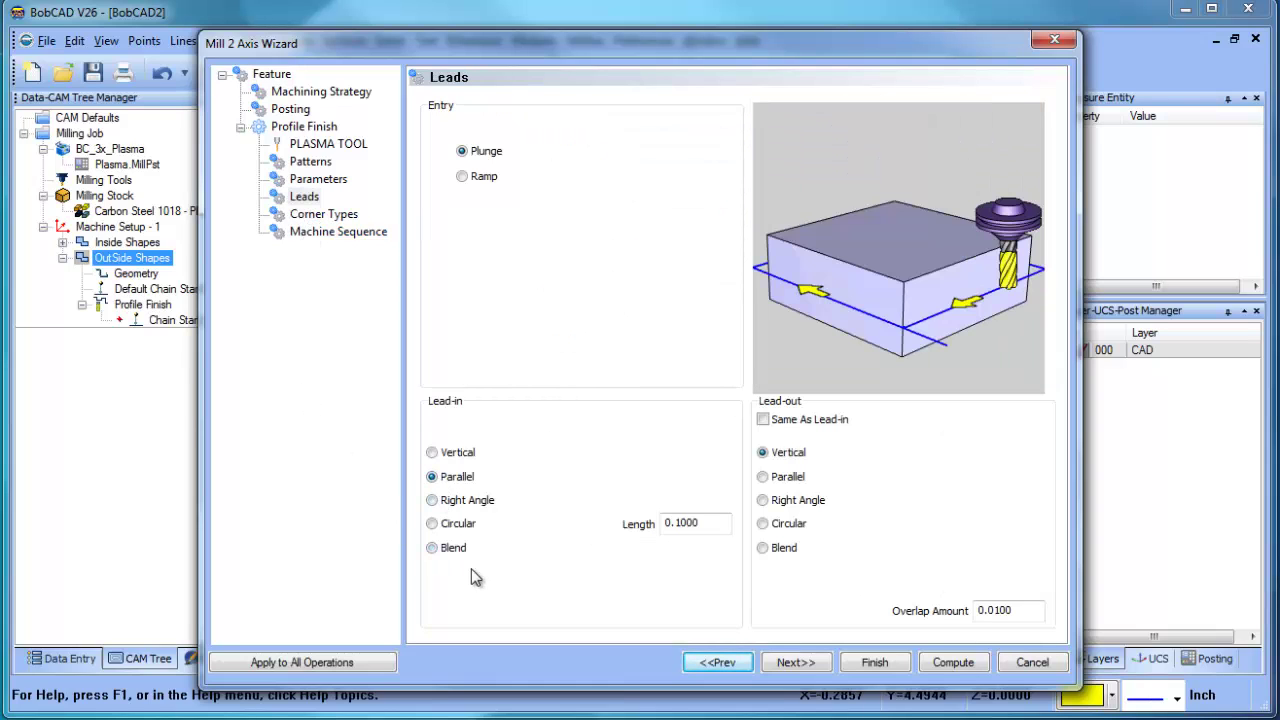
pyautogui.click(764, 477)
pyautogui.moveTo(1013, 610); pyautogui.dragTo(756, 612)
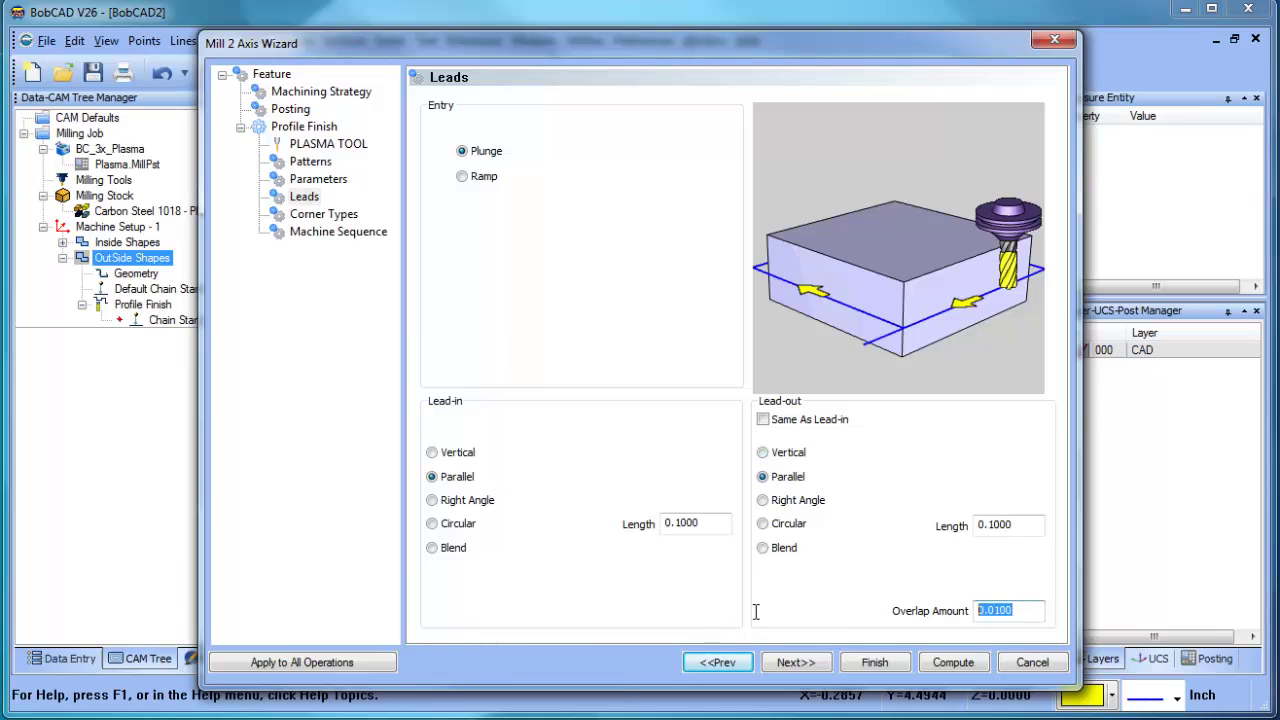
pyautogui.write('0')
# Step: Recompute the outside toolpath and centre the whole part in view
pyautogui.click(950, 662)
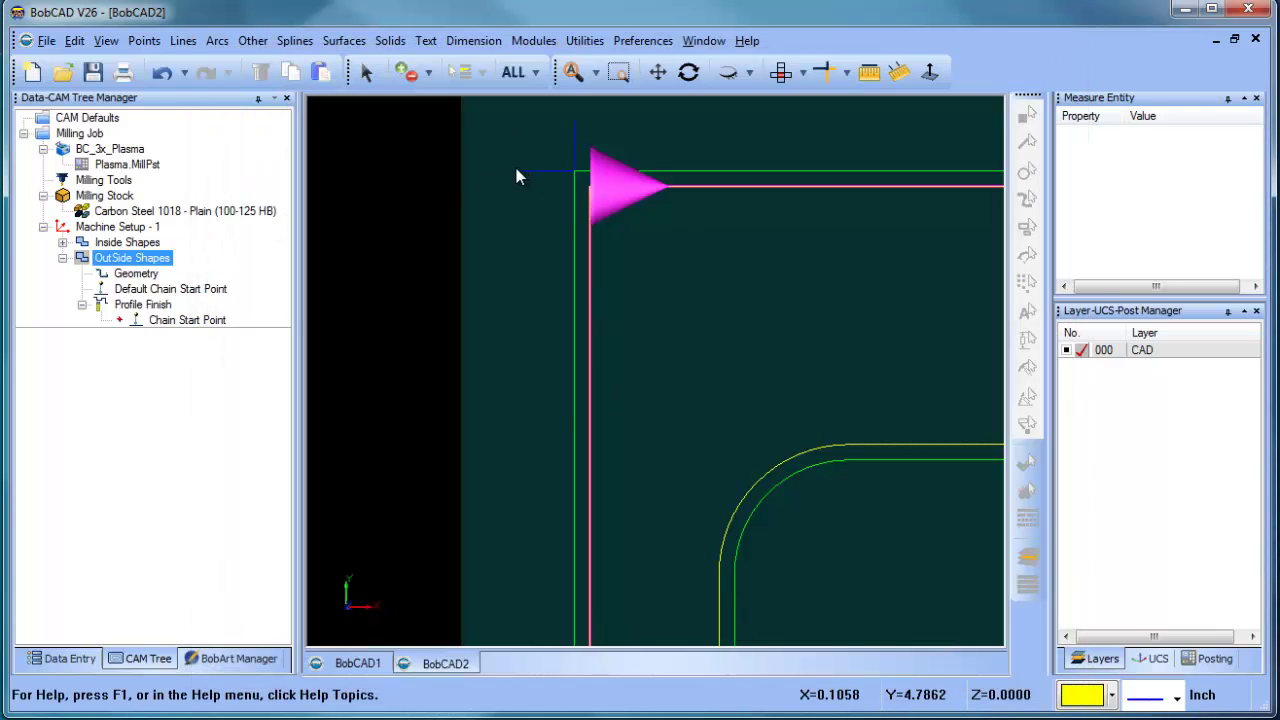
pyautogui.scroll(-1, 615, 381)
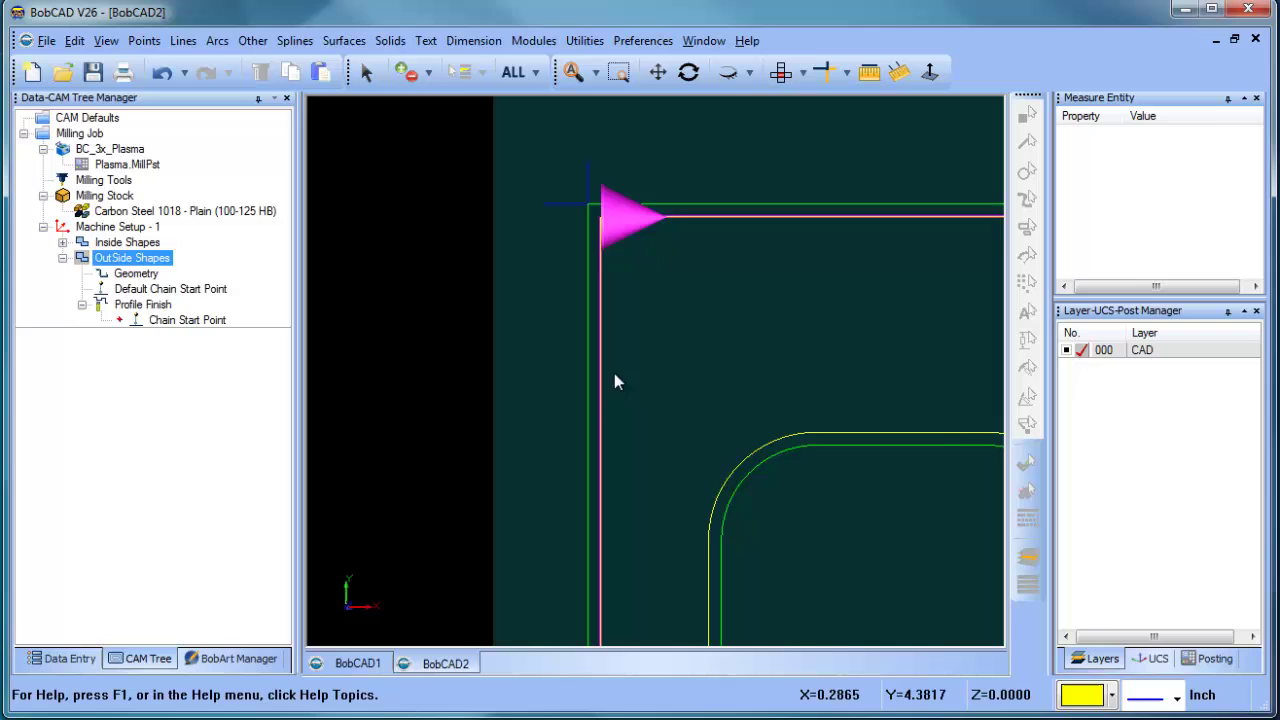
pyautogui.scroll(-5, 615, 381)
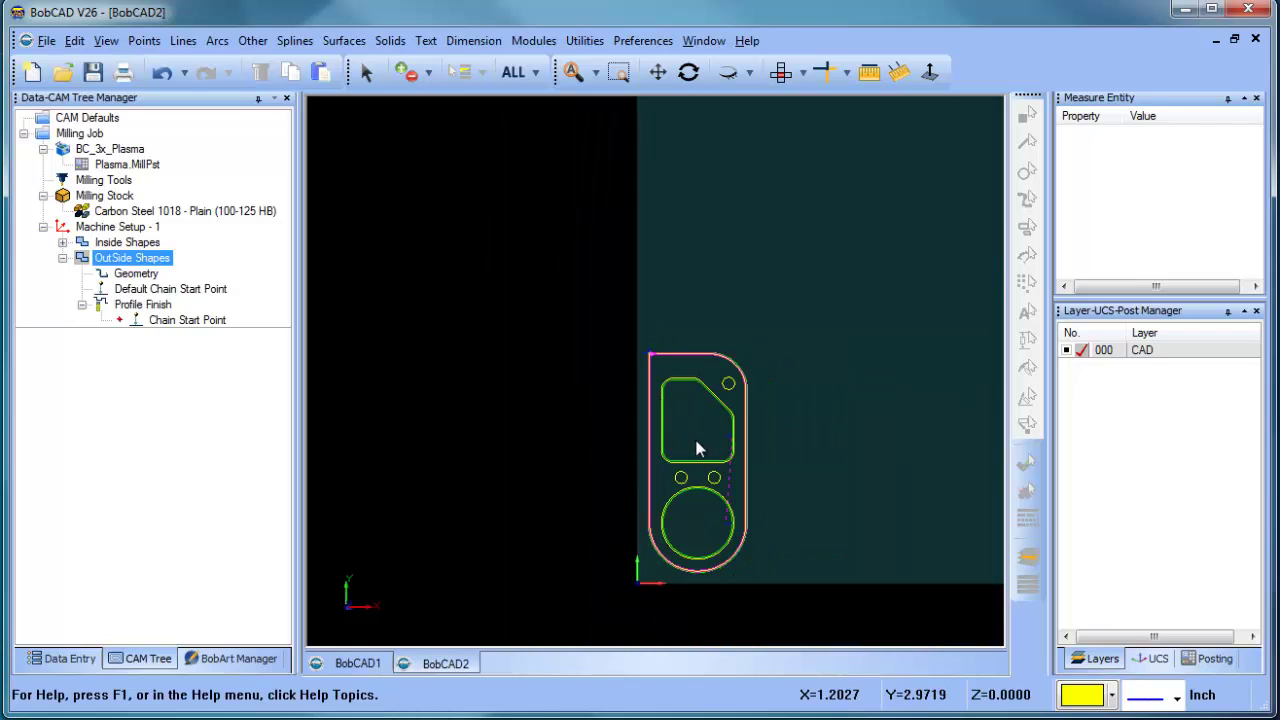
pyautogui.scroll(5, 685, 346)
pyautogui.moveTo(683, 351); pyautogui.dragTo(638, 332, button='middle')
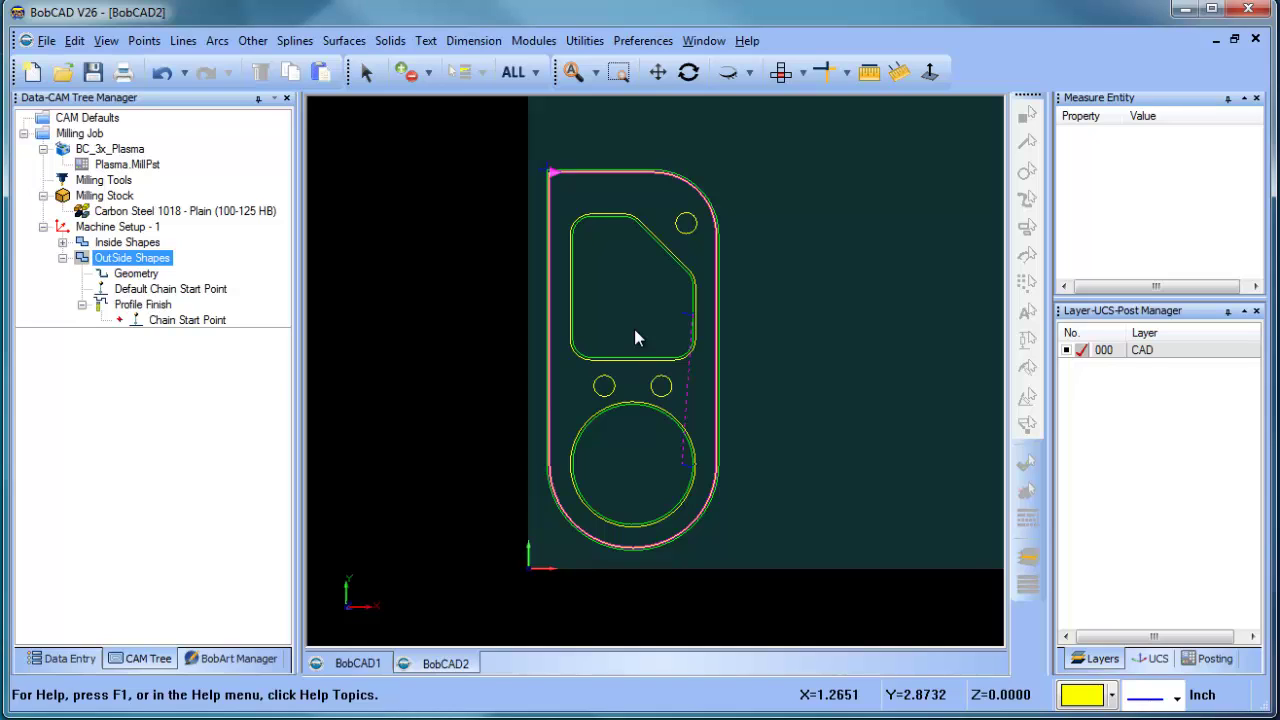
# Step: Copy and paste the Inside Shapes feature to create a duplicate
pyautogui.click(117, 226)
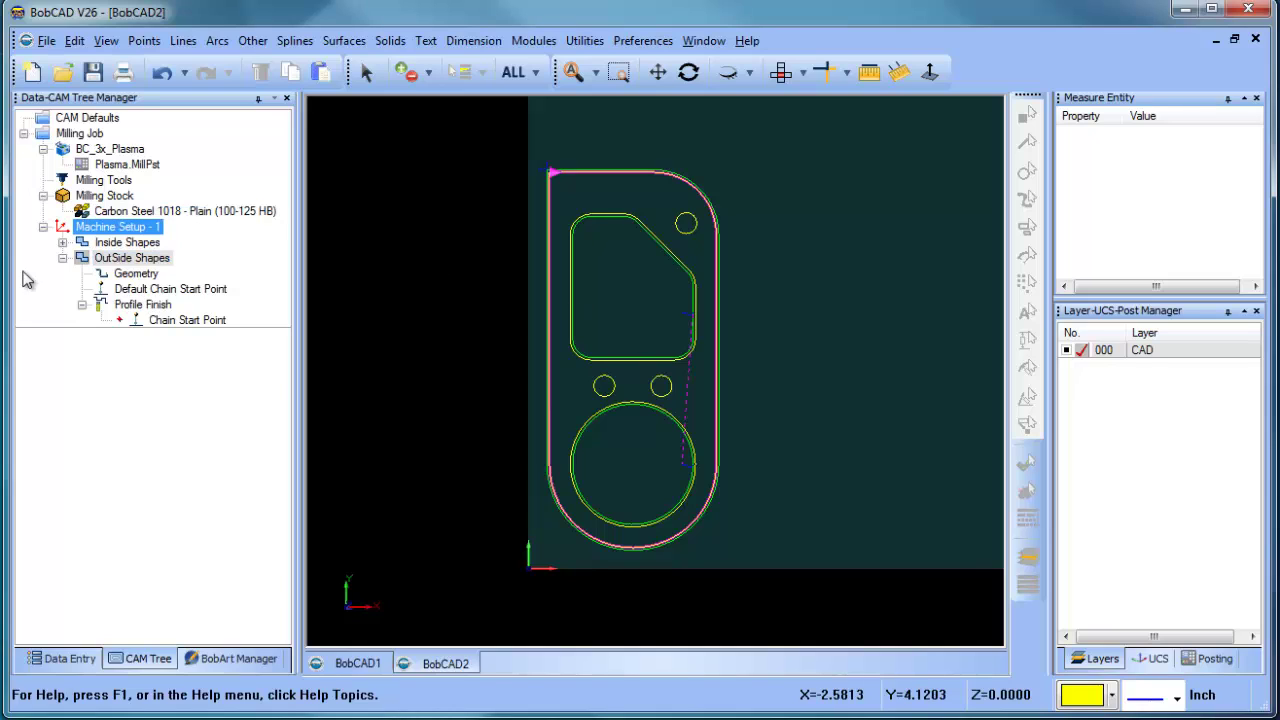
pyautogui.doubleClick(122, 258)
pyautogui.keyDown('ctrl'); pyautogui.click(130, 243); pyautogui.keyUp('ctrl')
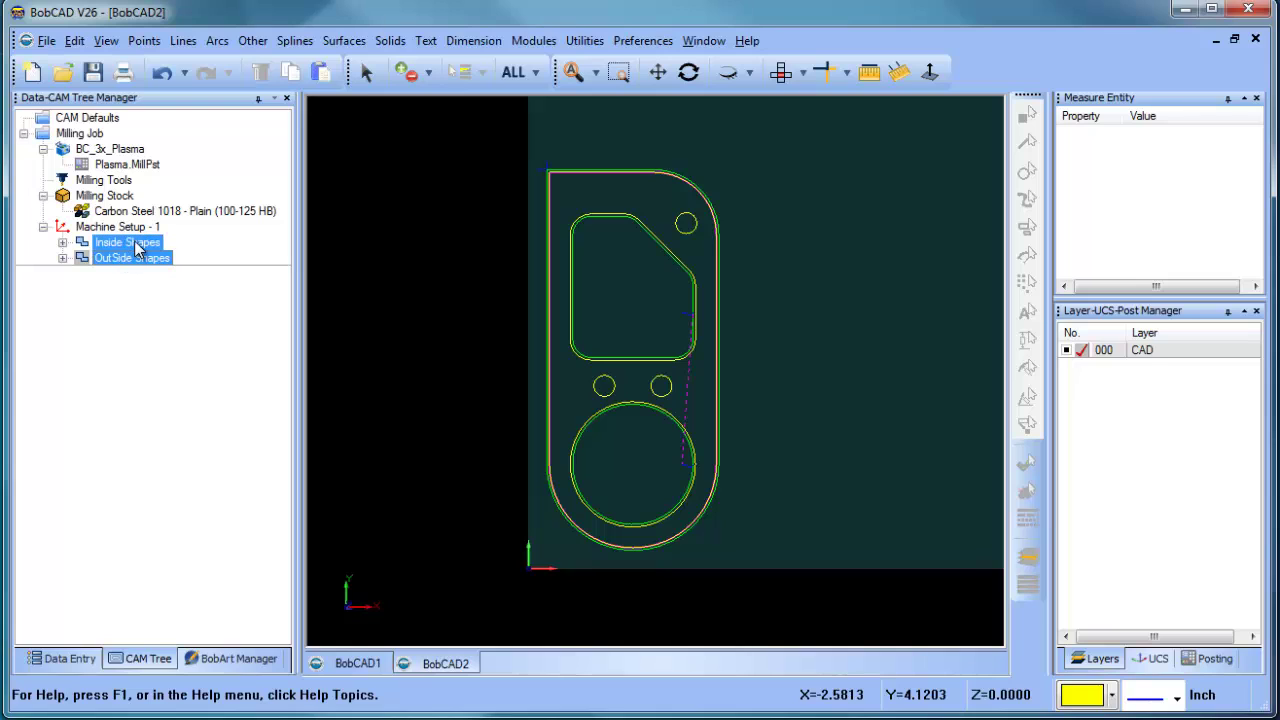
pyautogui.rightClick(136, 248)
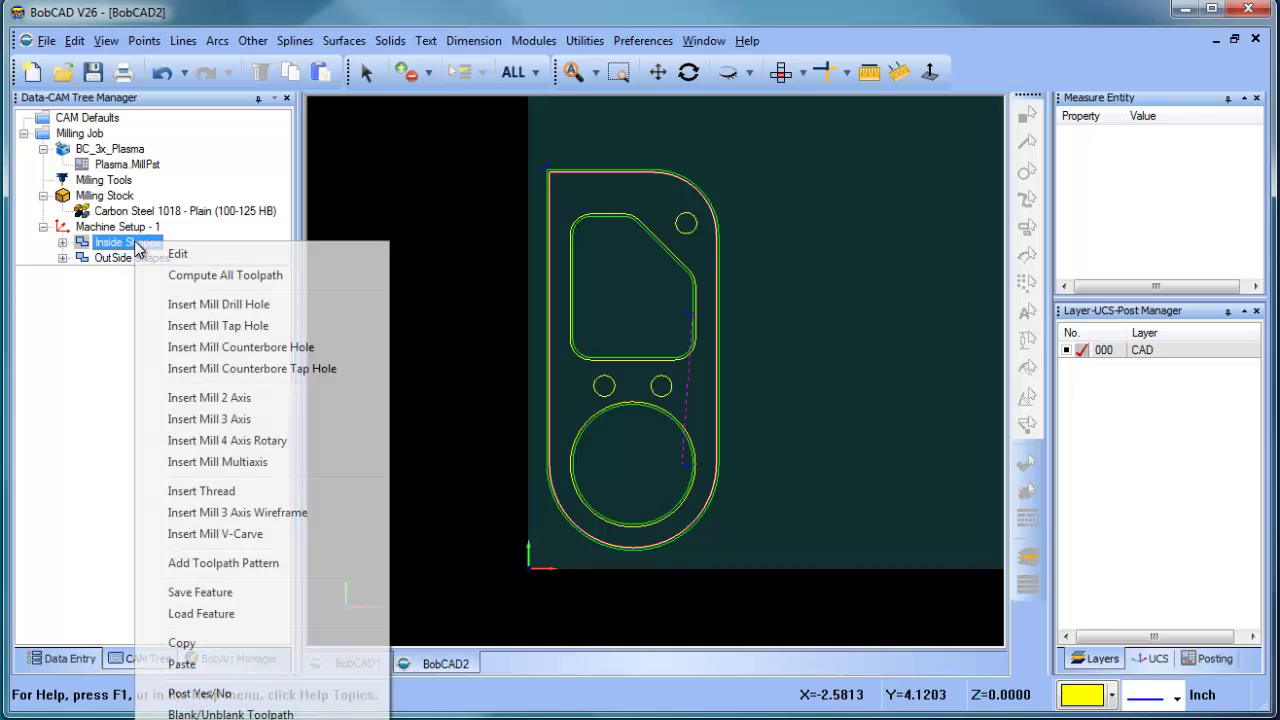
pyautogui.click(232, 644)
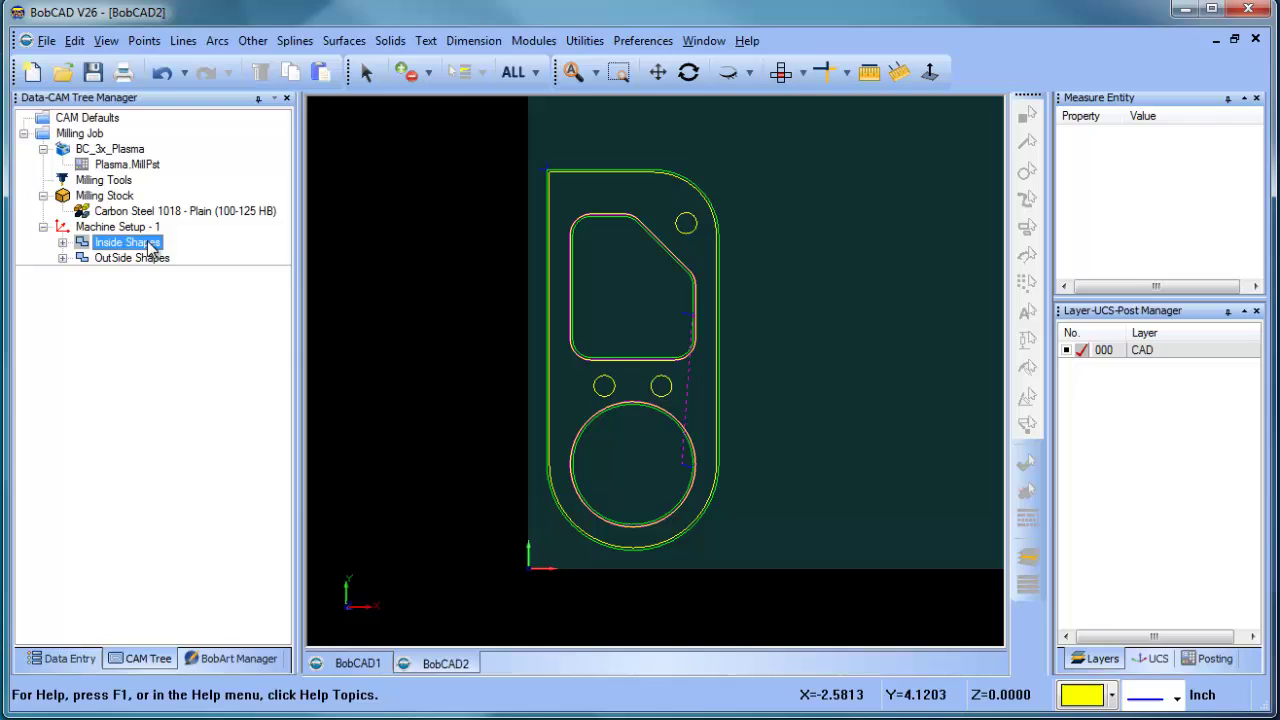
pyautogui.rightClick(149, 245)
pyautogui.click(226, 664)
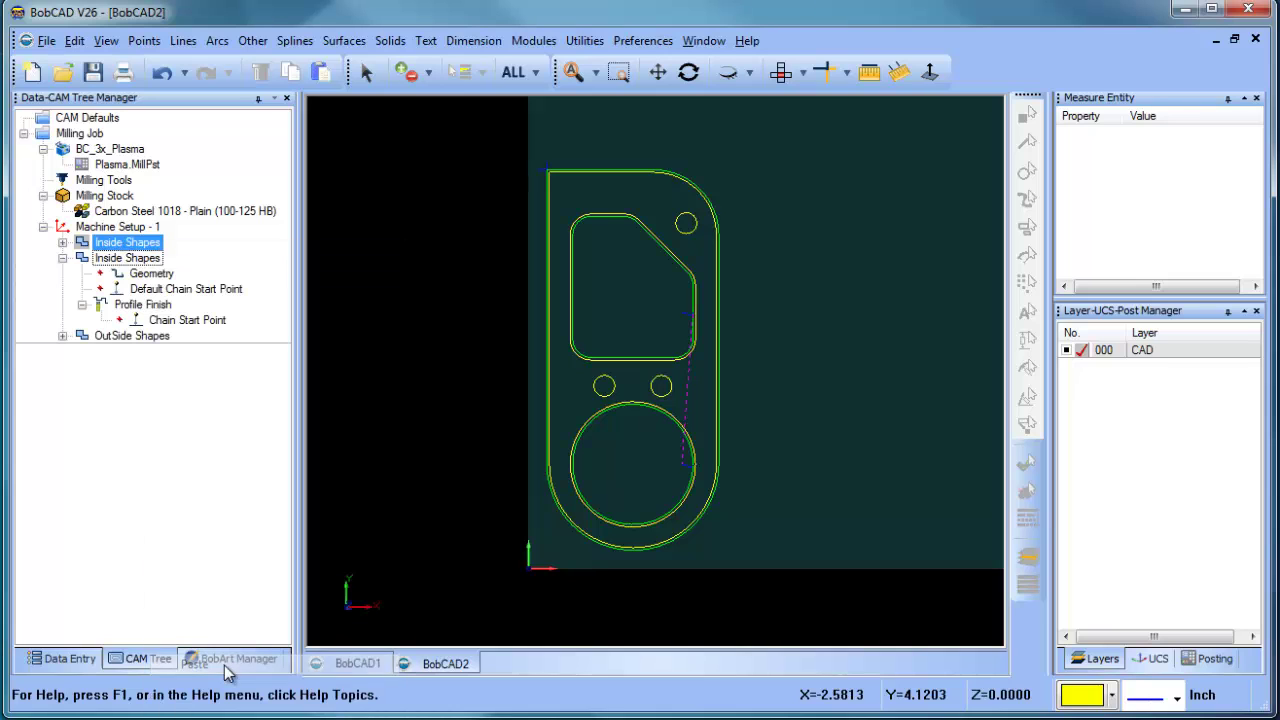
# Step: Rename the duplicated feature to 'Holes'
pyautogui.keyDown('ctrl'); pyautogui.click(150, 260); pyautogui.keyUp('ctrl')
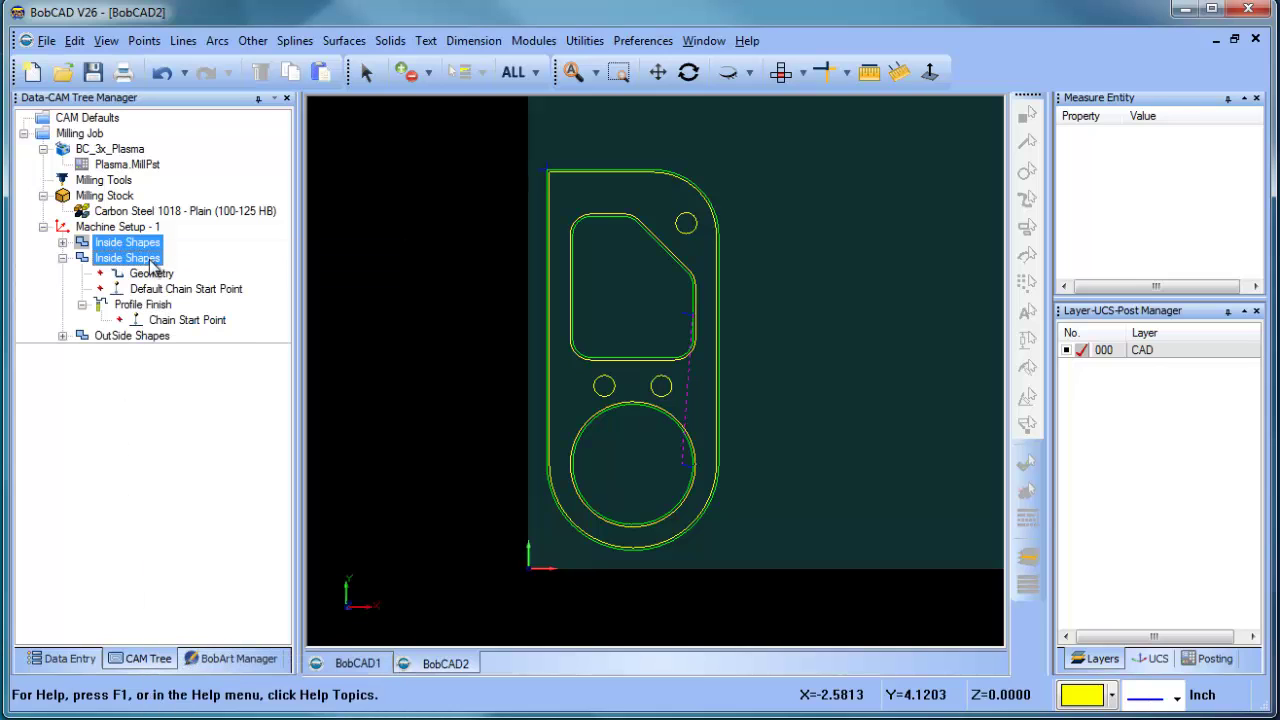
pyautogui.rightClick(150, 258)
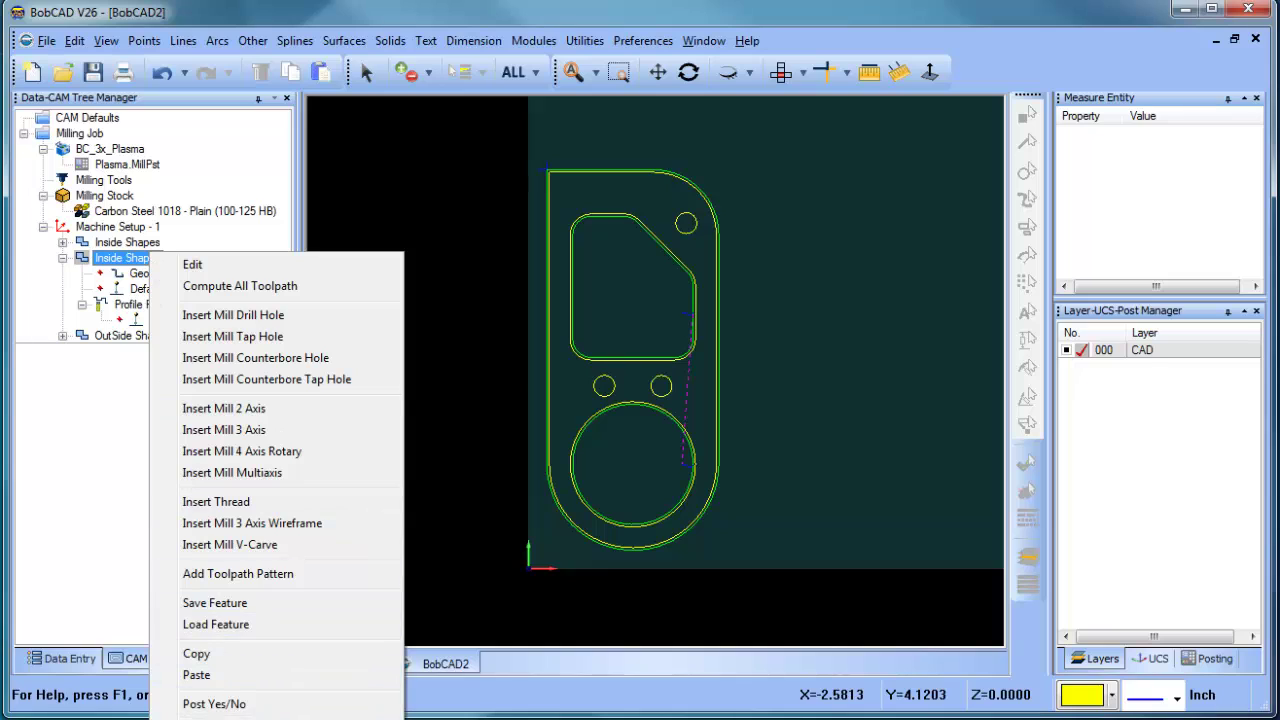
pyautogui.click(125, 258)
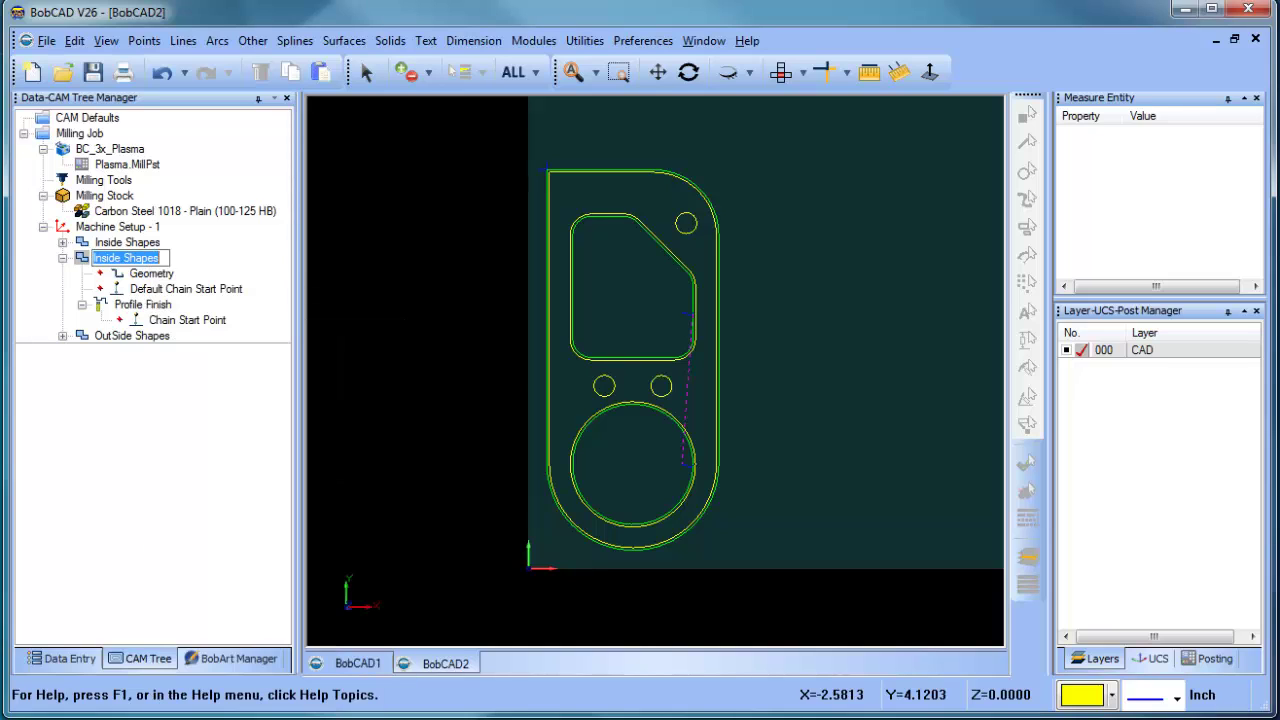
pyautogui.write('Holes')
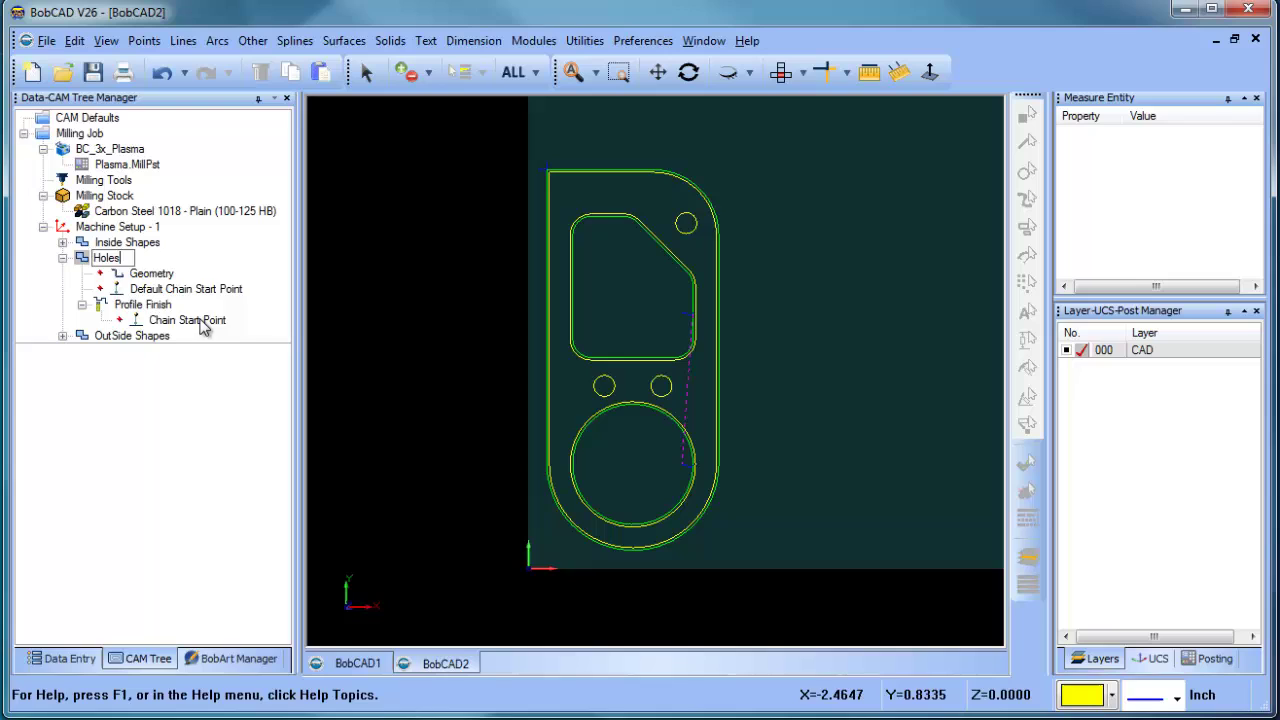
pyautogui.click(165, 274)
# Step: Reselect the Holes geometry as the small hole circles
pyautogui.rightClick(172, 276)
pyautogui.click(222, 291)
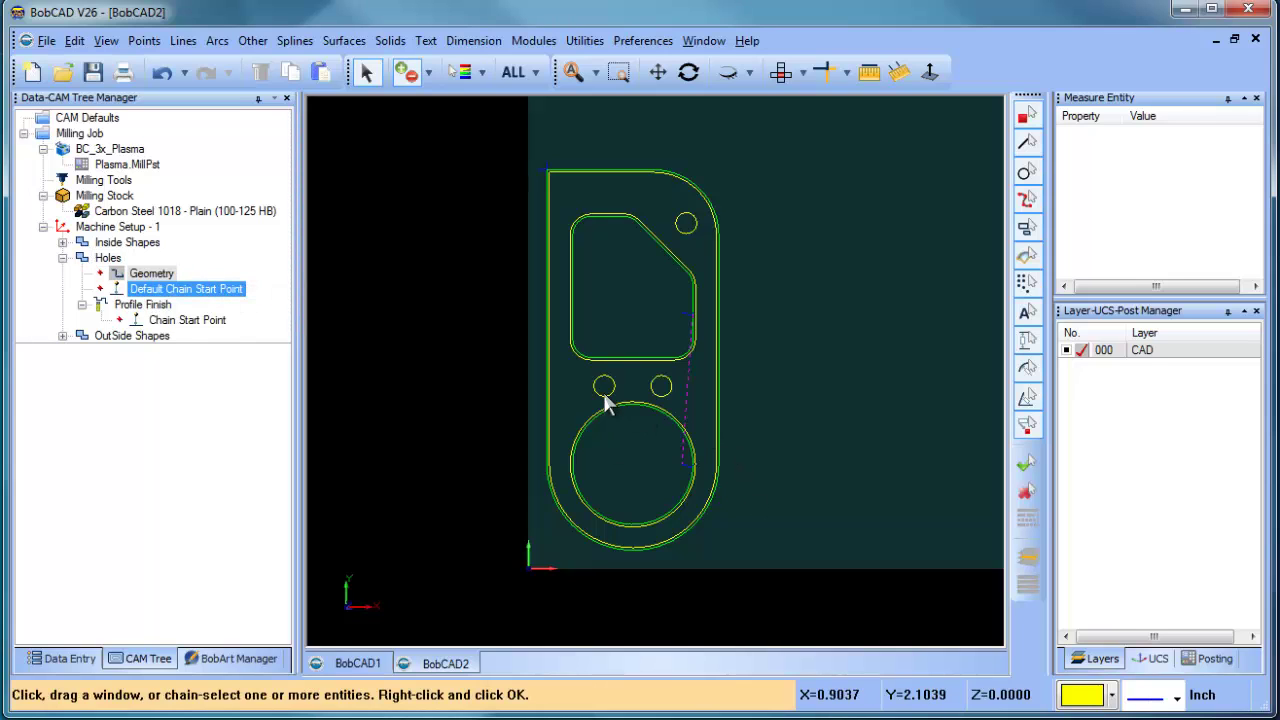
pyautogui.click(603, 397)
pyautogui.click(661, 397)
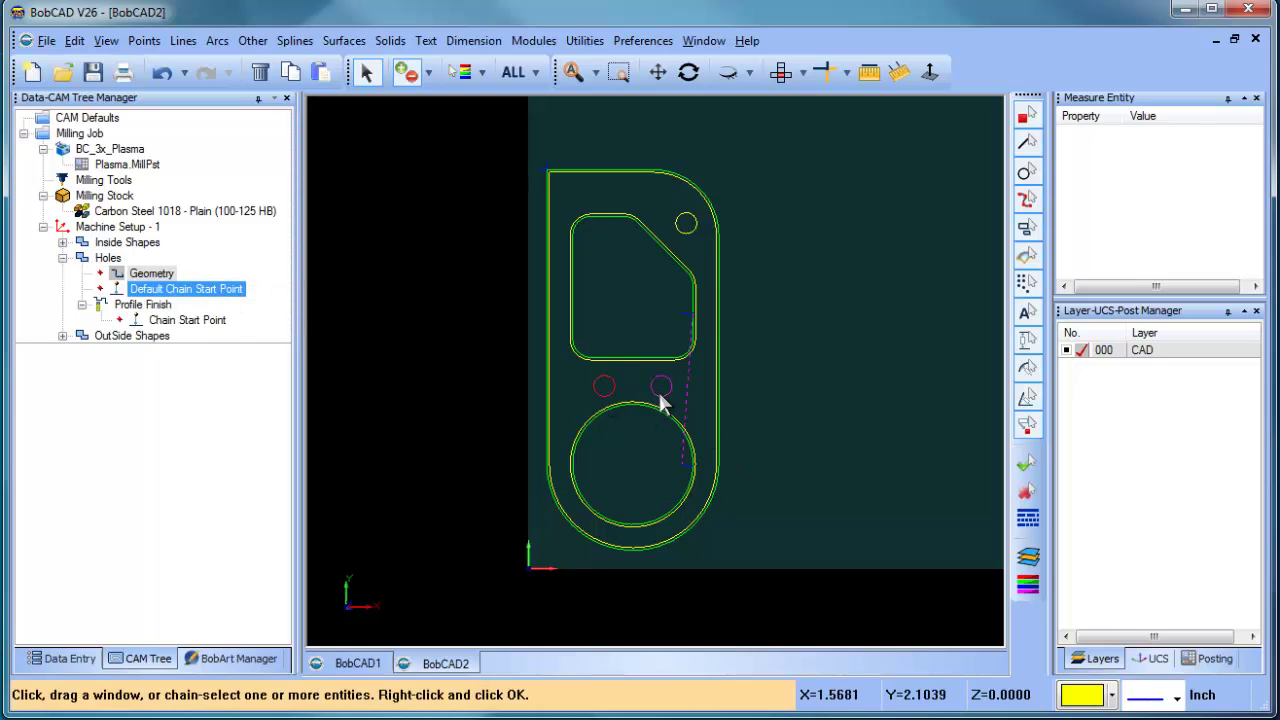
pyautogui.rightClick(867, 302)
pyautogui.click(138, 305)
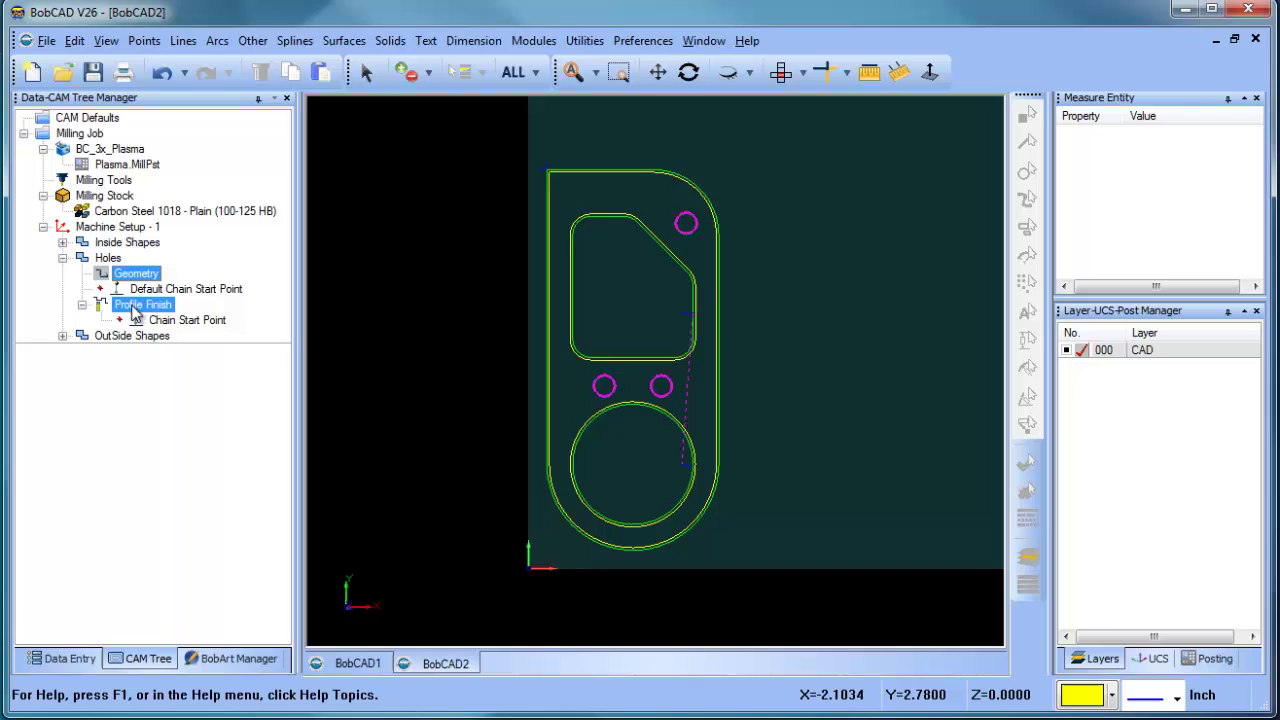
# Step: Give Holes a Right Angle lead-in of .06 with matching lead-out, and compute it
pyautogui.click(107, 258)
pyautogui.rightClick(112, 256)
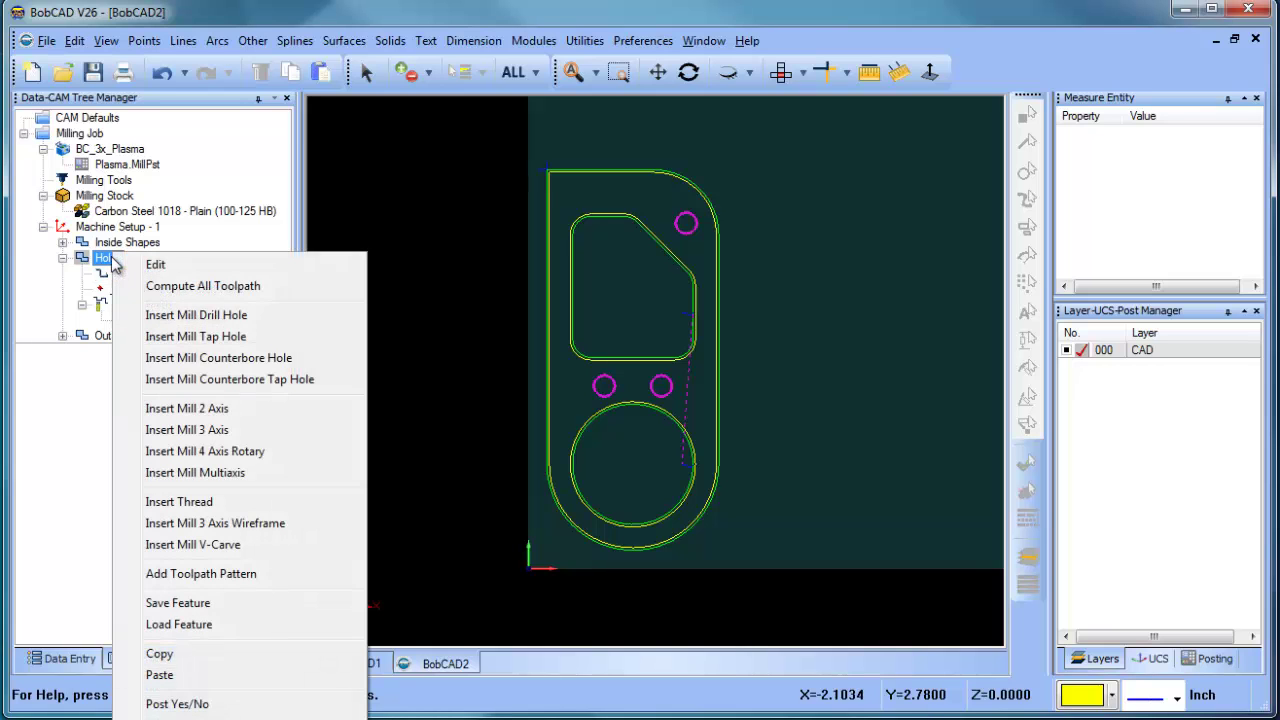
pyautogui.click(156, 265)
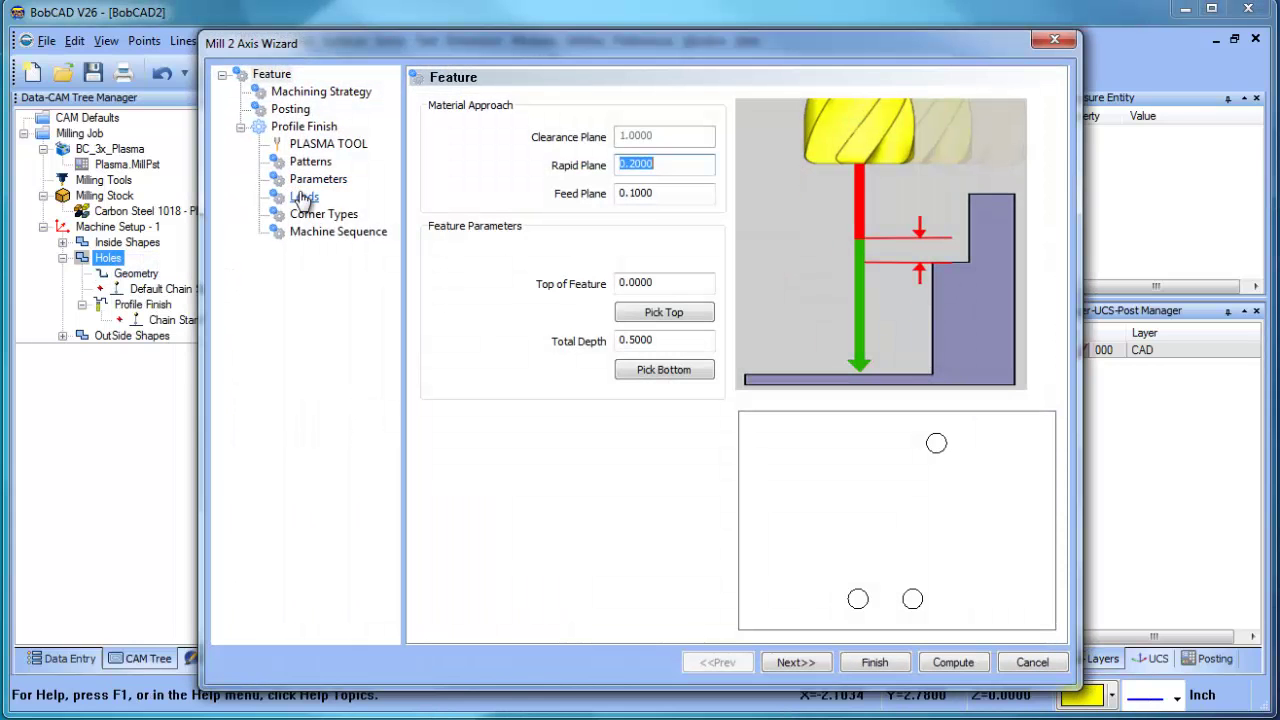
pyautogui.click(304, 196)
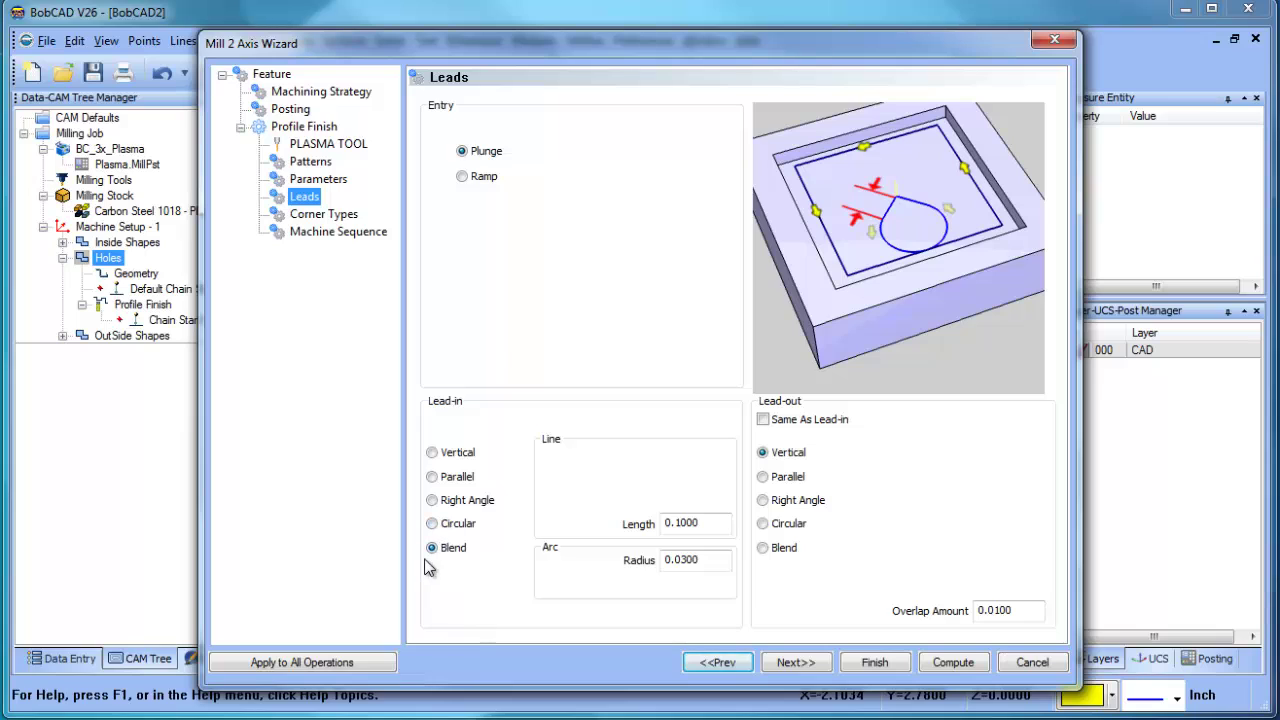
pyautogui.click(433, 500)
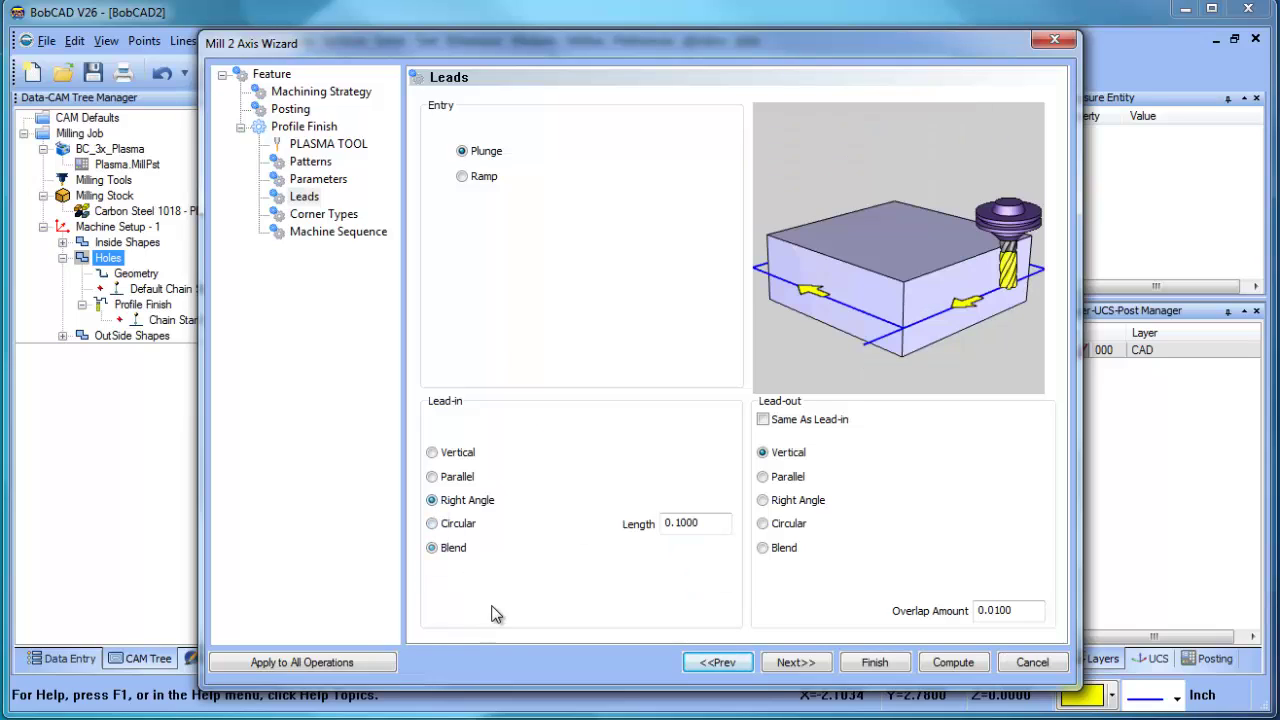
pyautogui.doubleClick(706, 526)
pyautogui.write('.06')
pyautogui.click(763, 419)
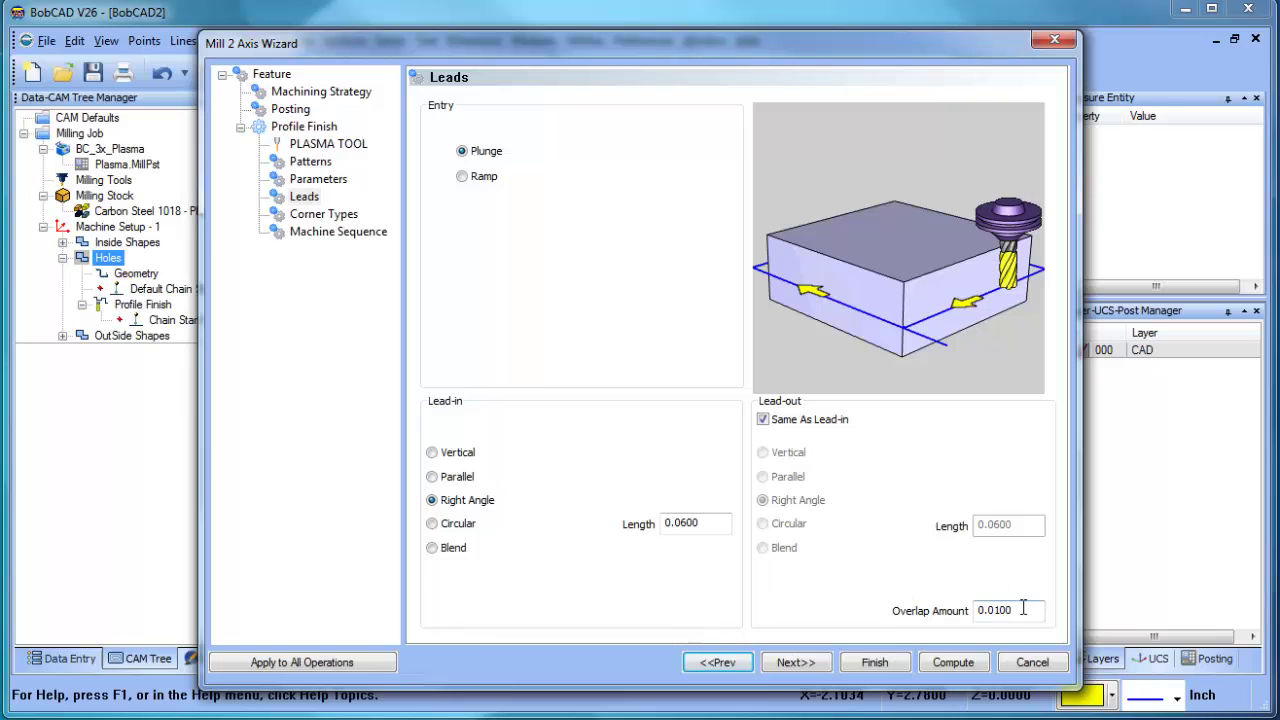
pyautogui.moveTo(1023, 607); pyautogui.dragTo(956, 611)
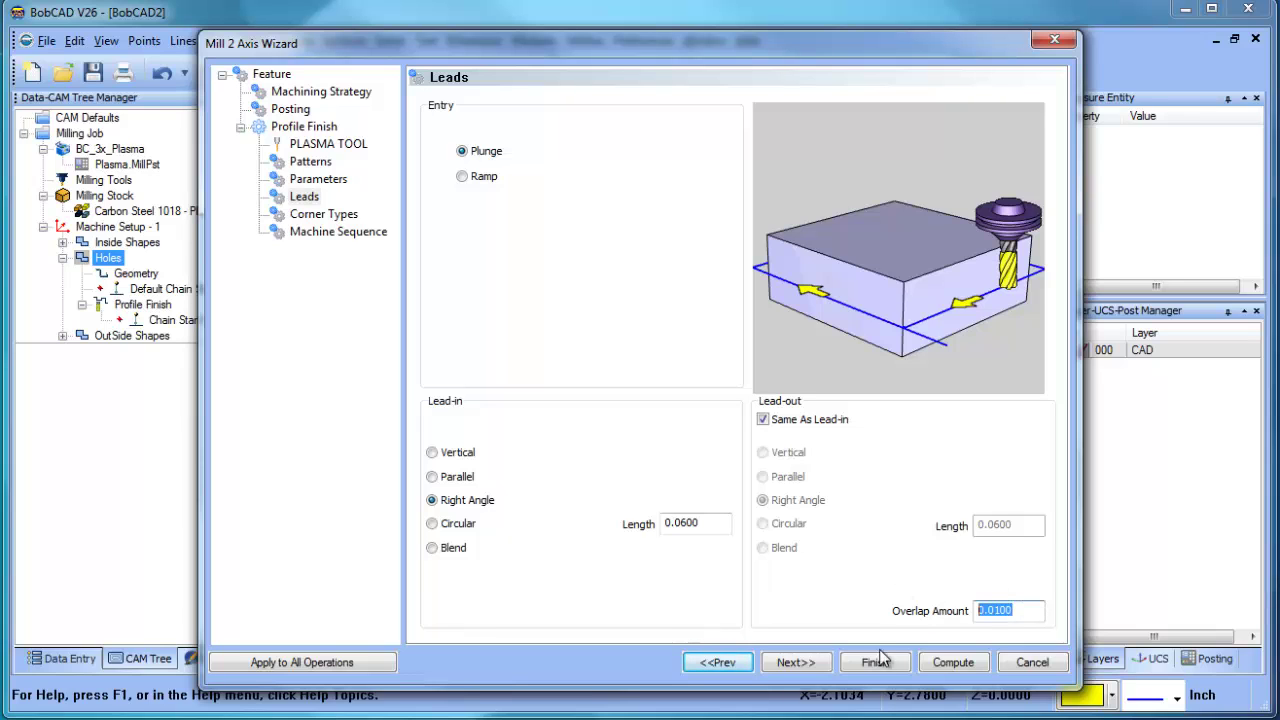
pyautogui.click(953, 663)
pyautogui.scroll(2, 640, 372)
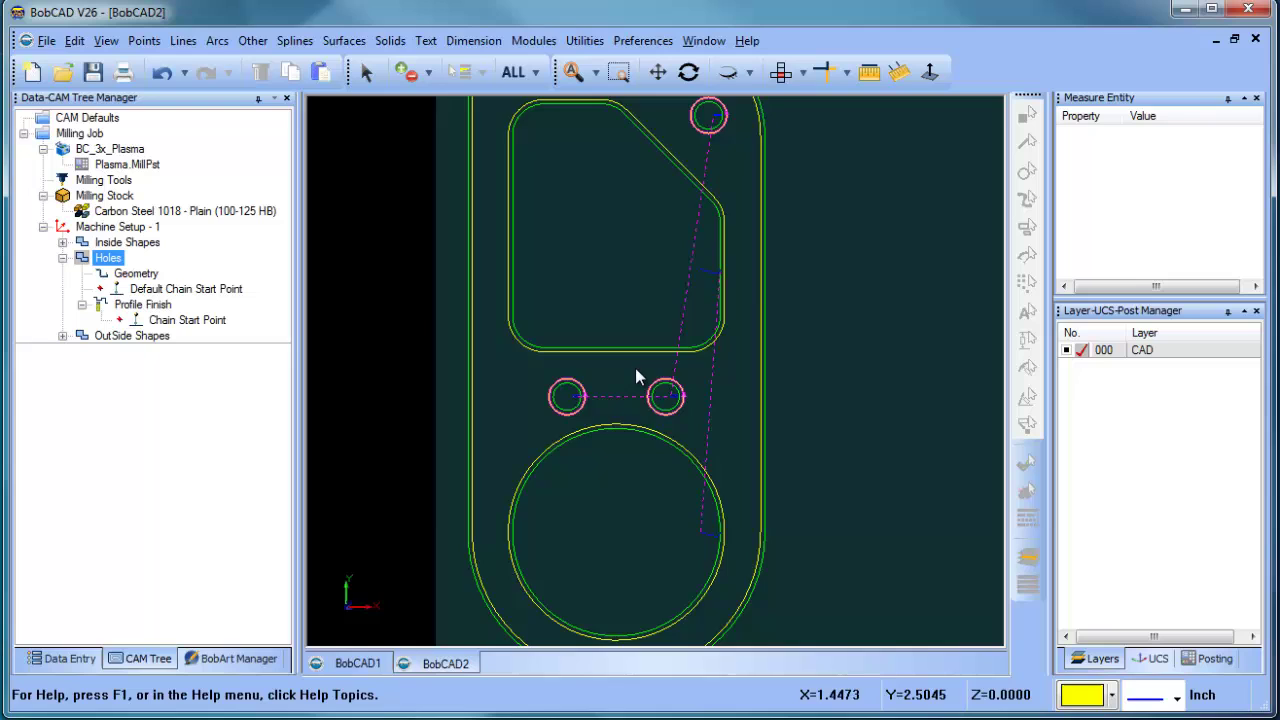
pyautogui.scroll(4, 637, 376)
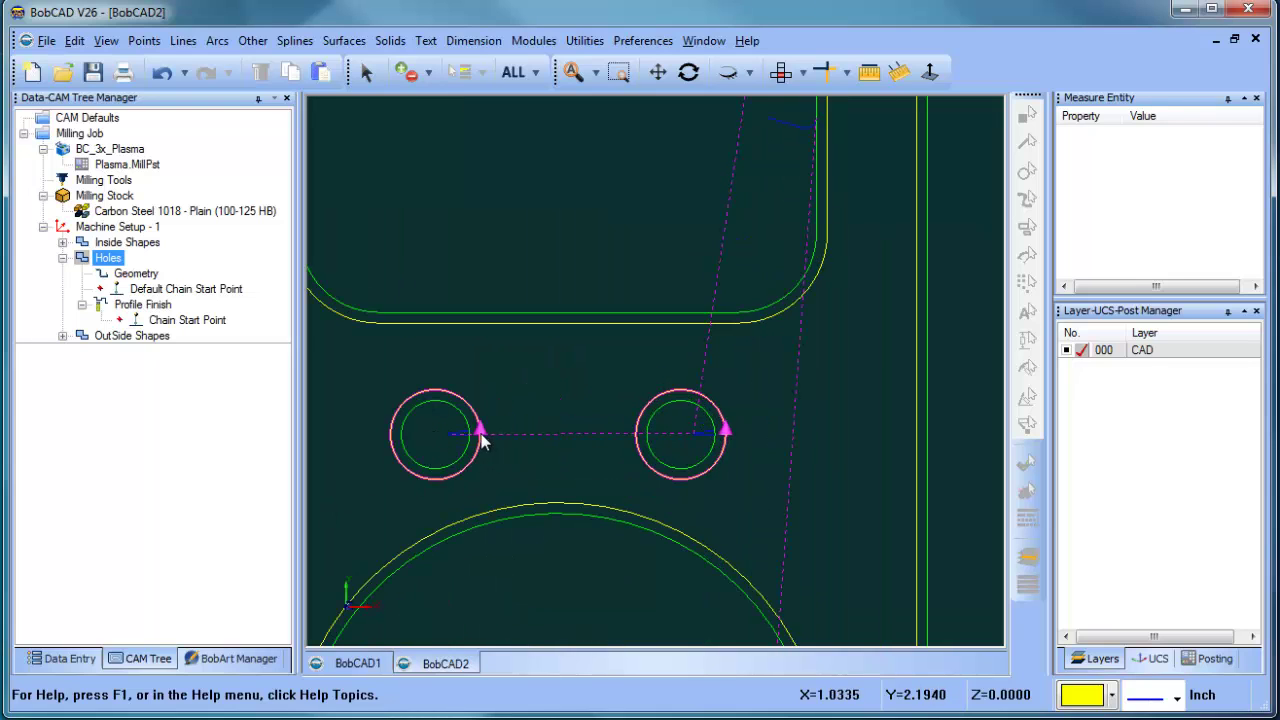
pyautogui.scroll(-5, 770, 369)
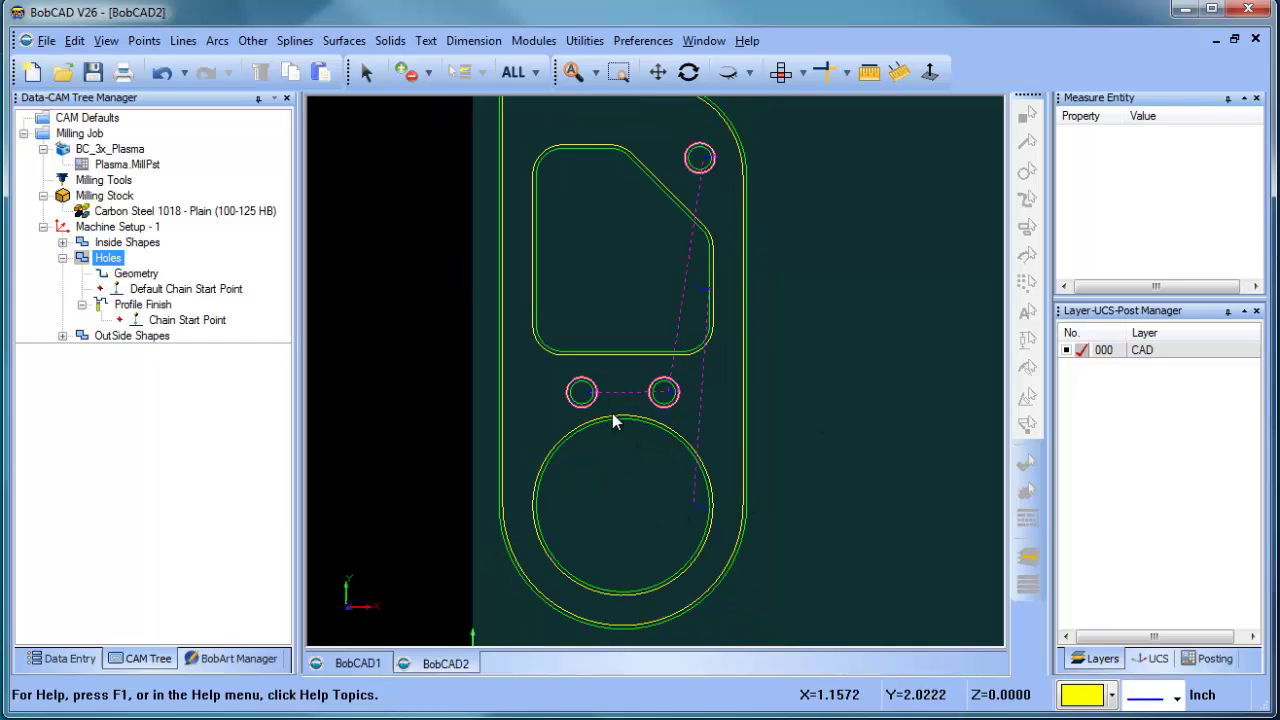
pyautogui.click(34, 334)
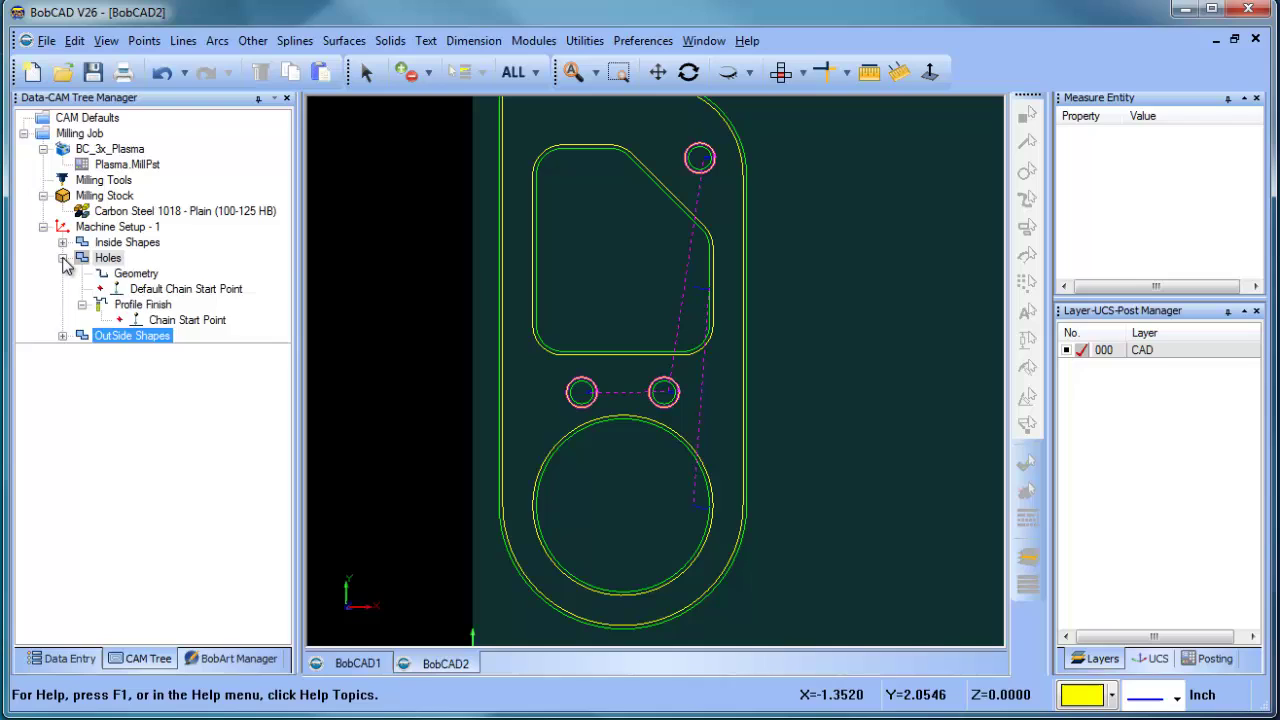
pyautogui.click(62, 258)
pyautogui.scroll(-3, 835, 330)
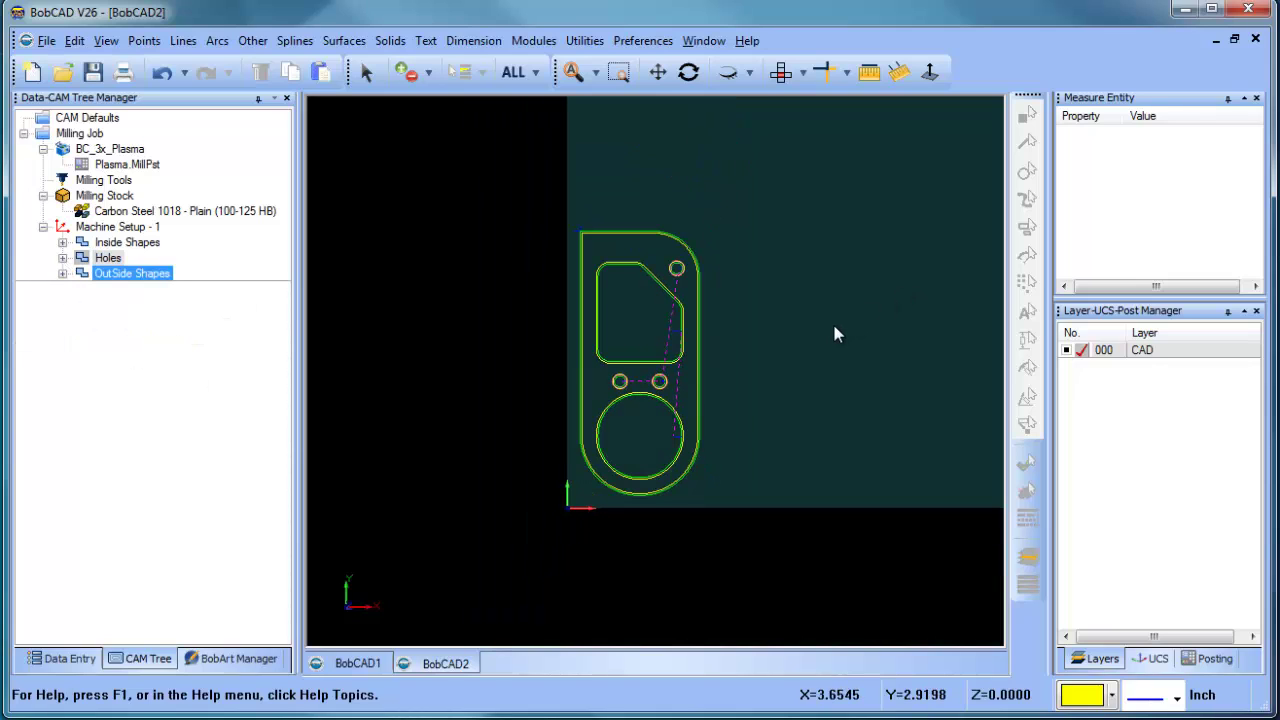
pyautogui.scroll(1, 836, 333)
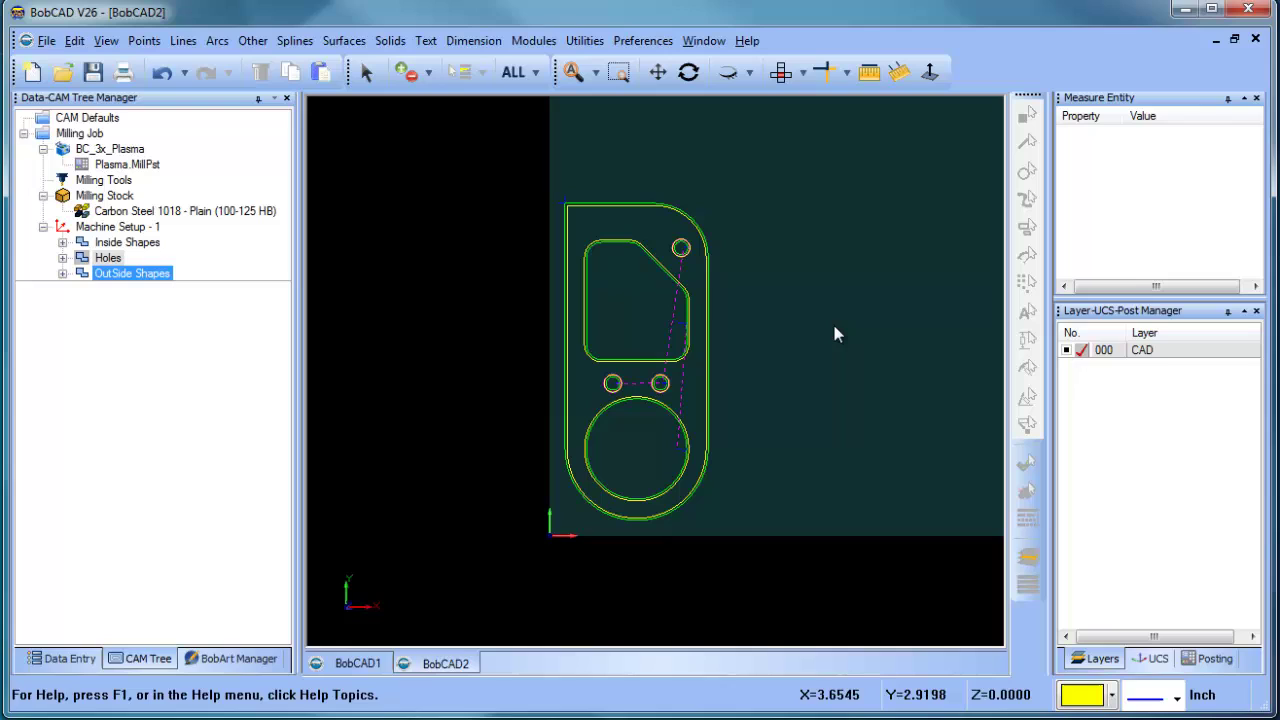
pyautogui.scroll(-6, 780, 348)
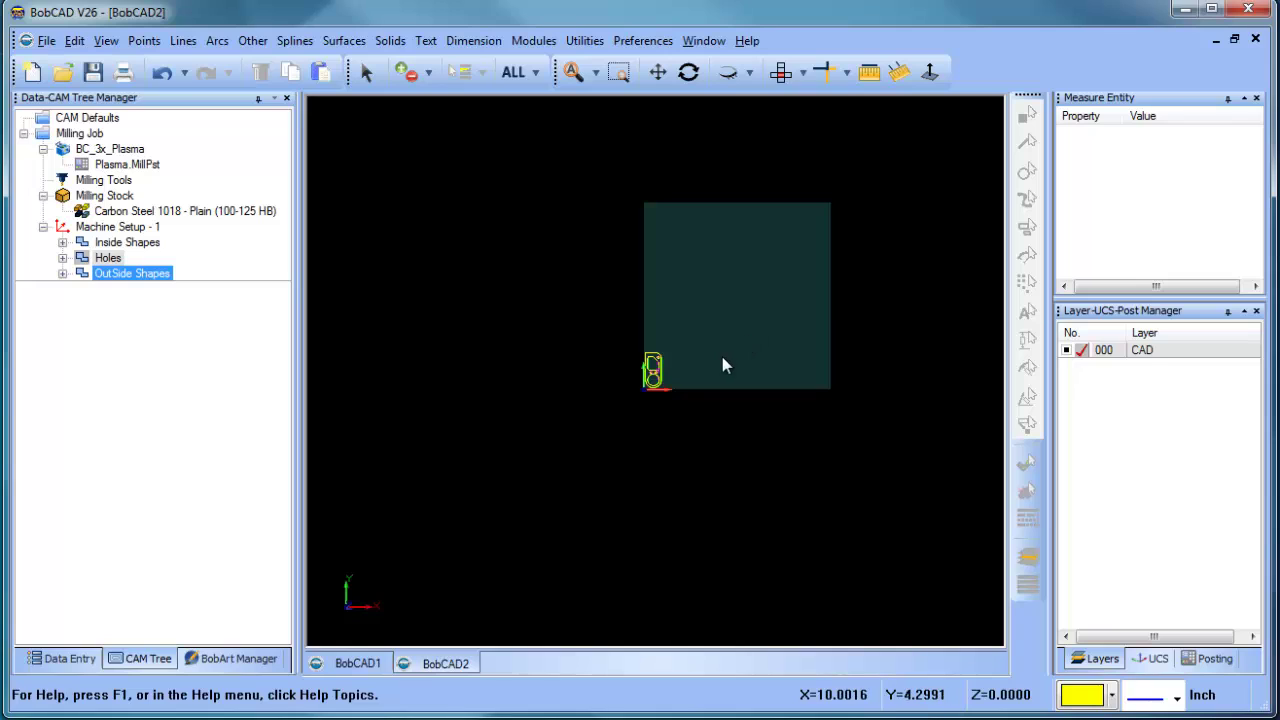
pyautogui.scroll(3, 740, 392)
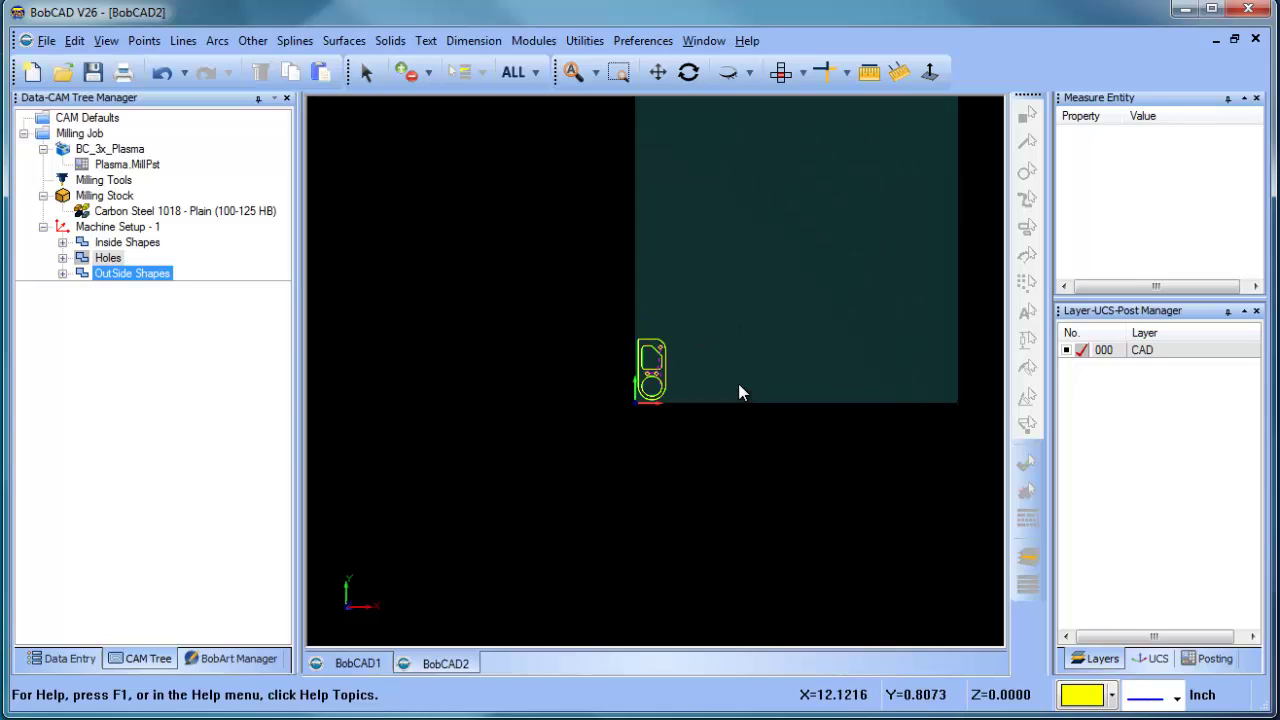
pyautogui.scroll(2, 740, 392)
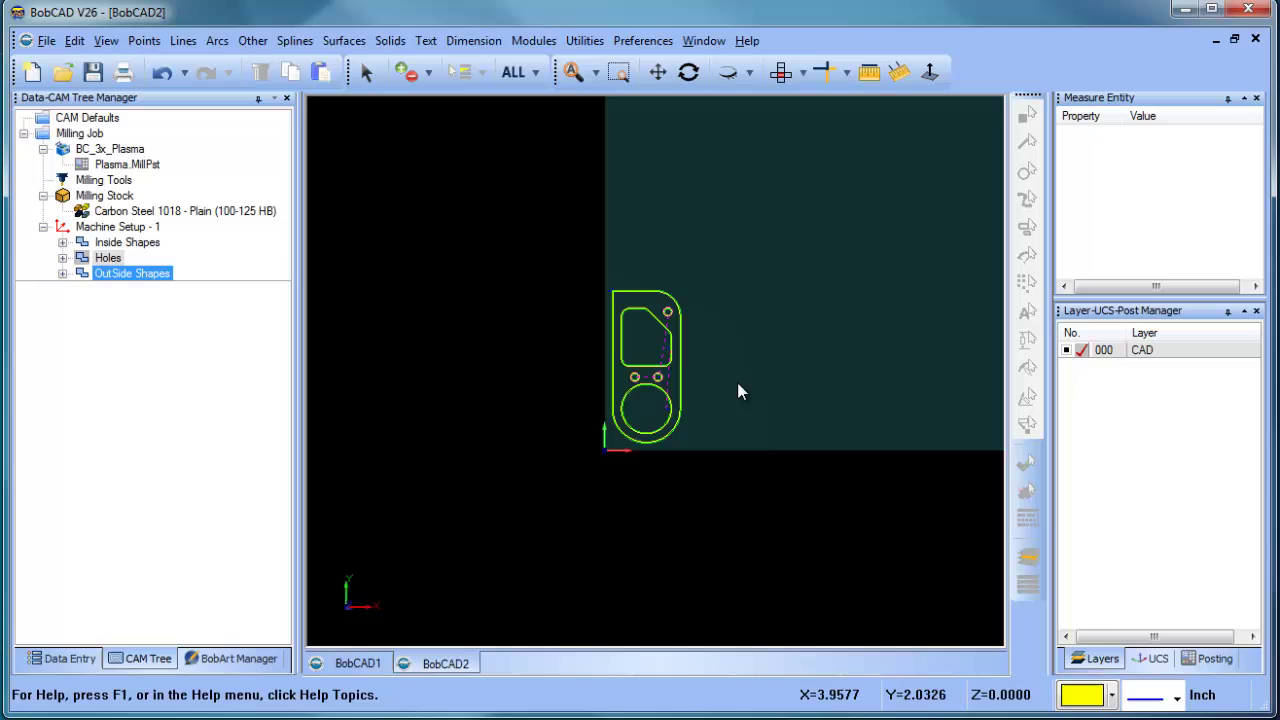